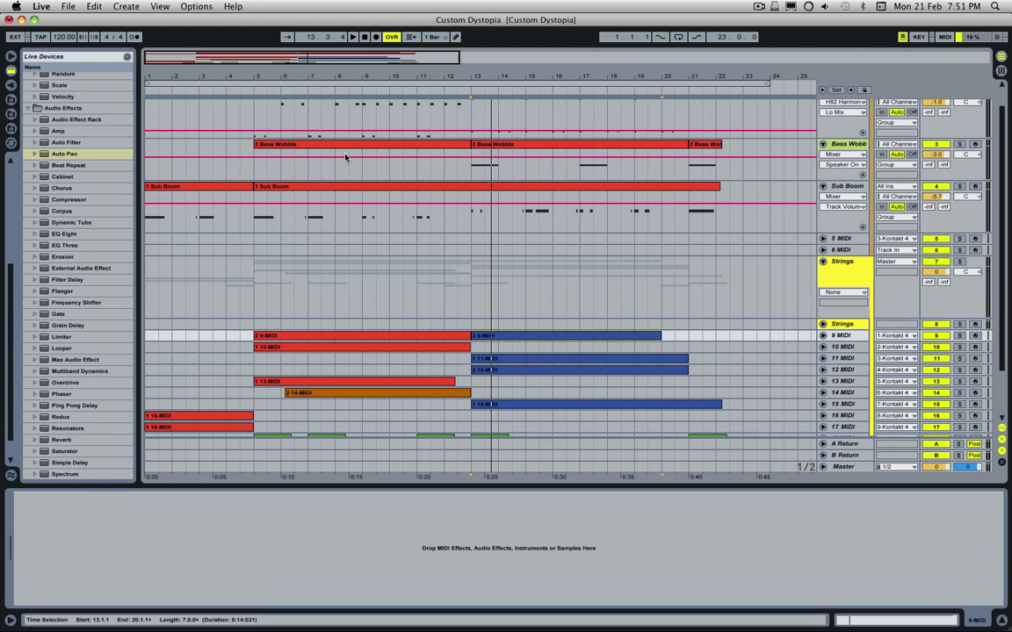
pyautogui.scroll(2, 345, 158)
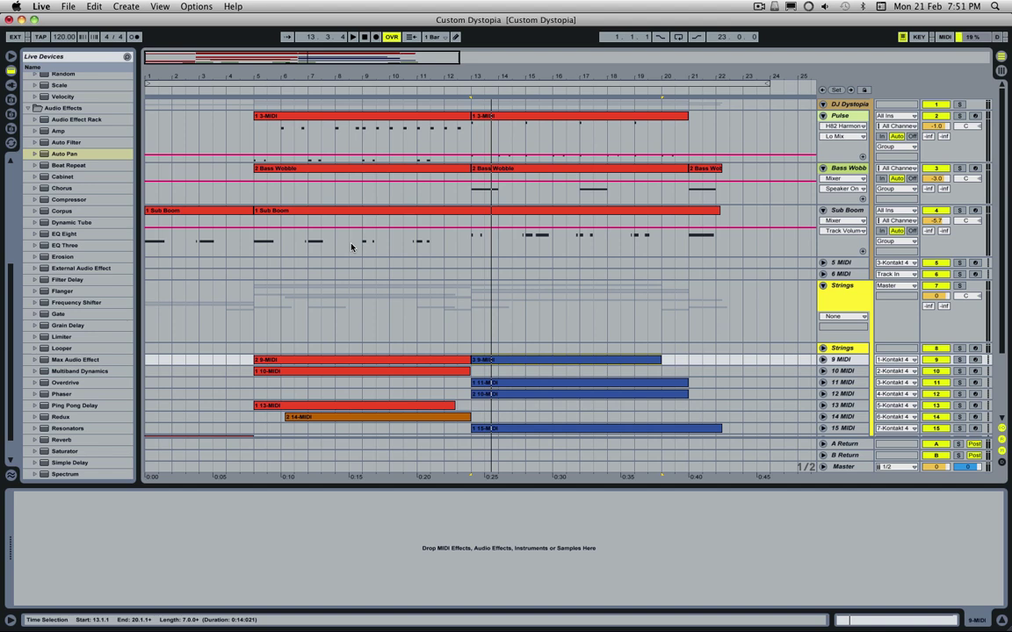
pyautogui.scroll(-3, 351, 247)
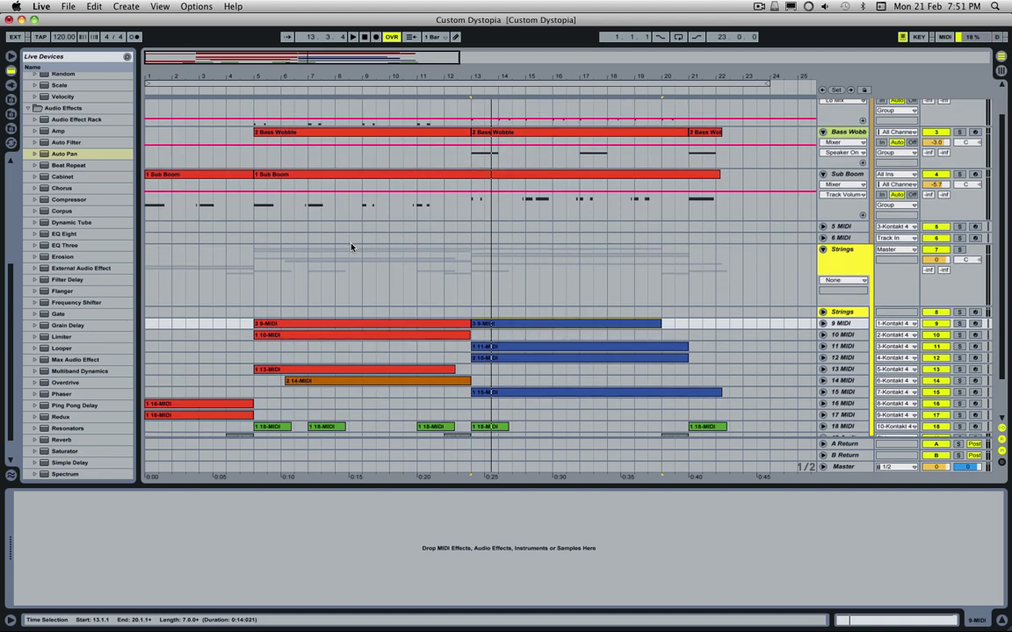
pyautogui.scroll(-4, 460, 219)
pyautogui.scroll(7, 457, 262)
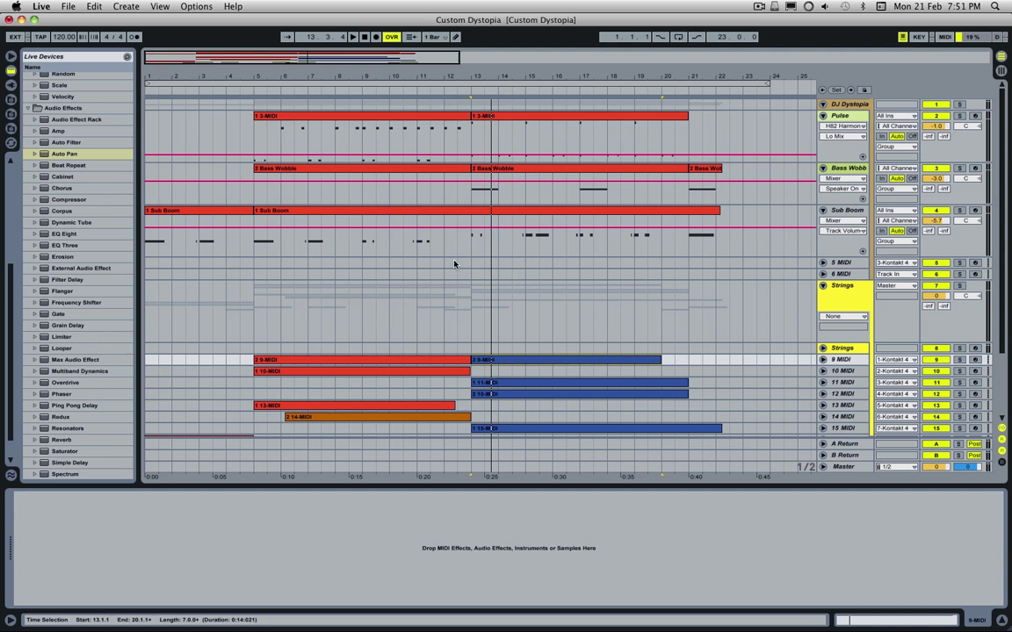
# - Play back the whole arrangement from bar 1, starting at the first Sub Boom clip, and review all the tracks
pyautogui.click(222, 211)
pyautogui.scroll(-2, 260, 304)
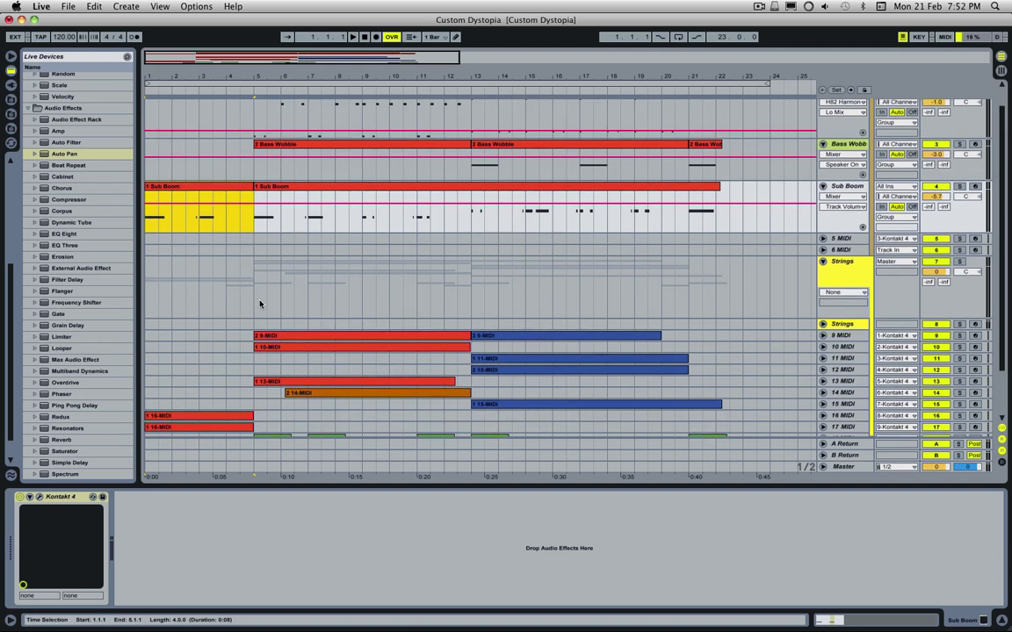
pyautogui.press('space')
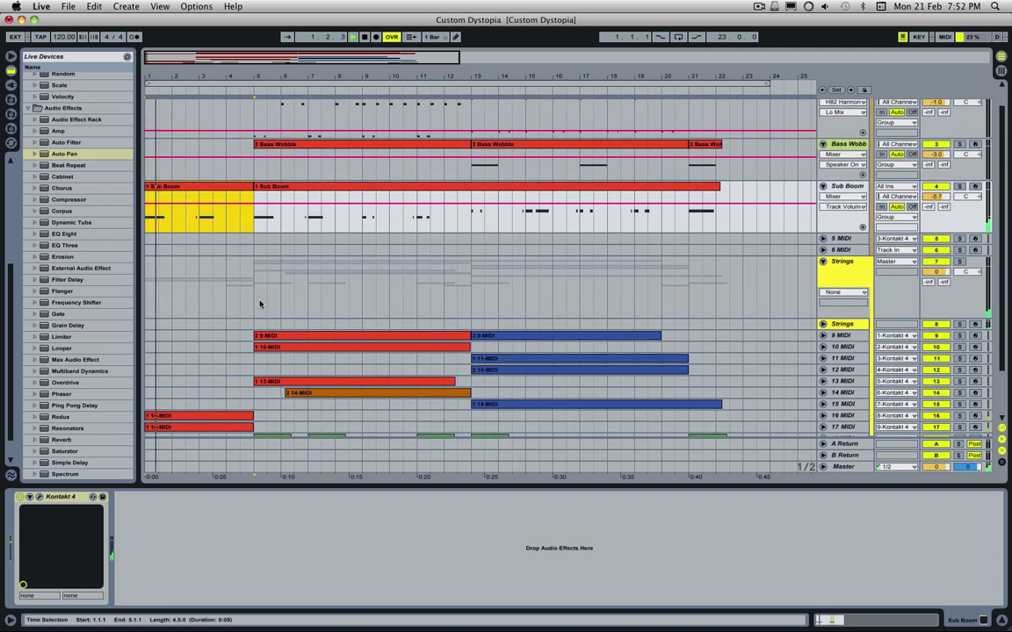
pyautogui.scroll(2, 259, 304)
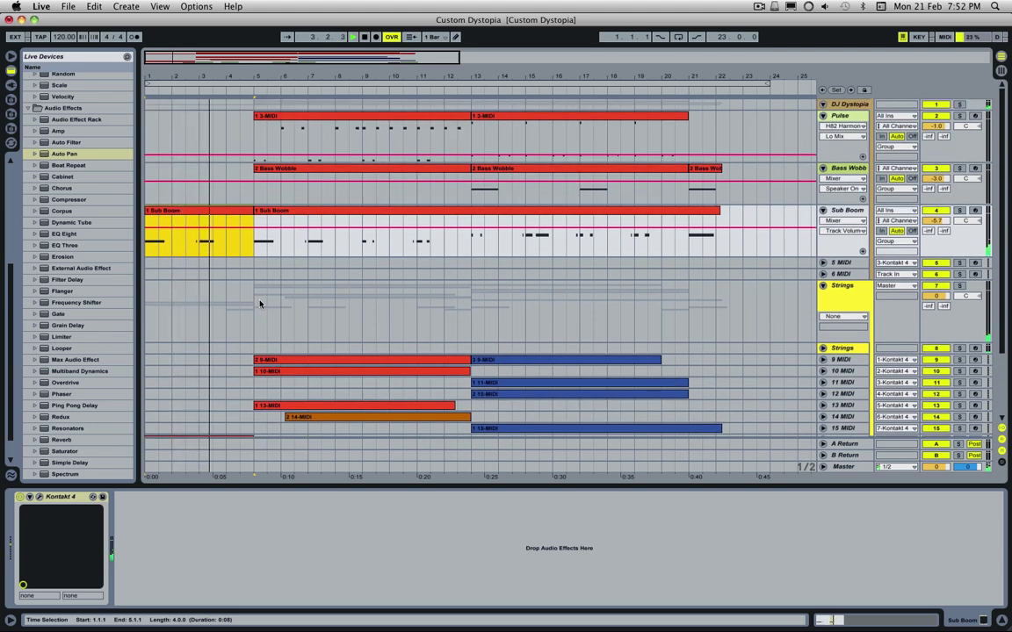
pyautogui.scroll(-4, 260, 304)
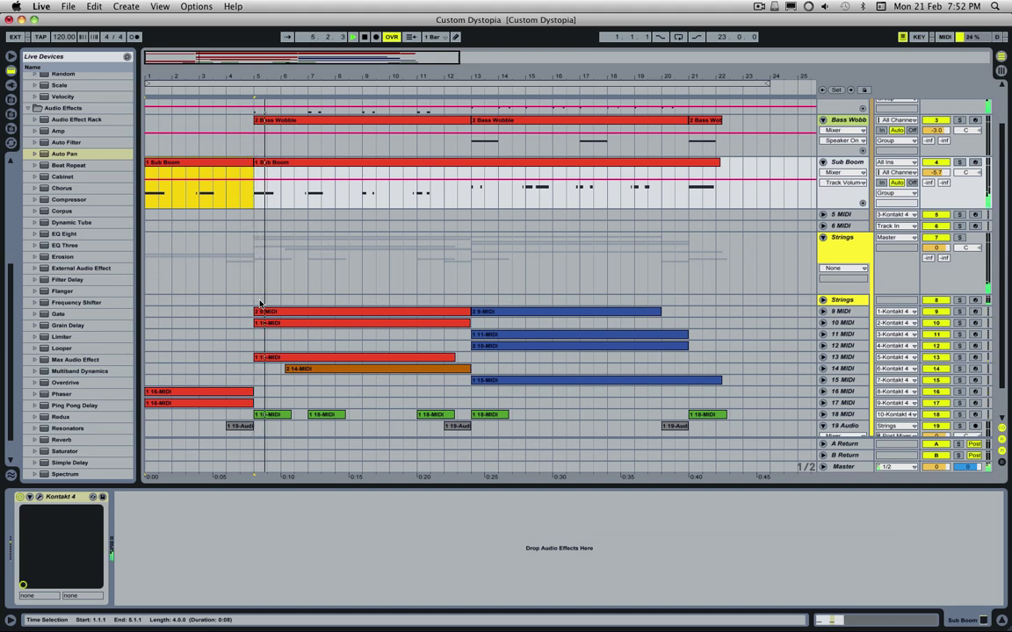
pyautogui.scroll(4, 260, 303)
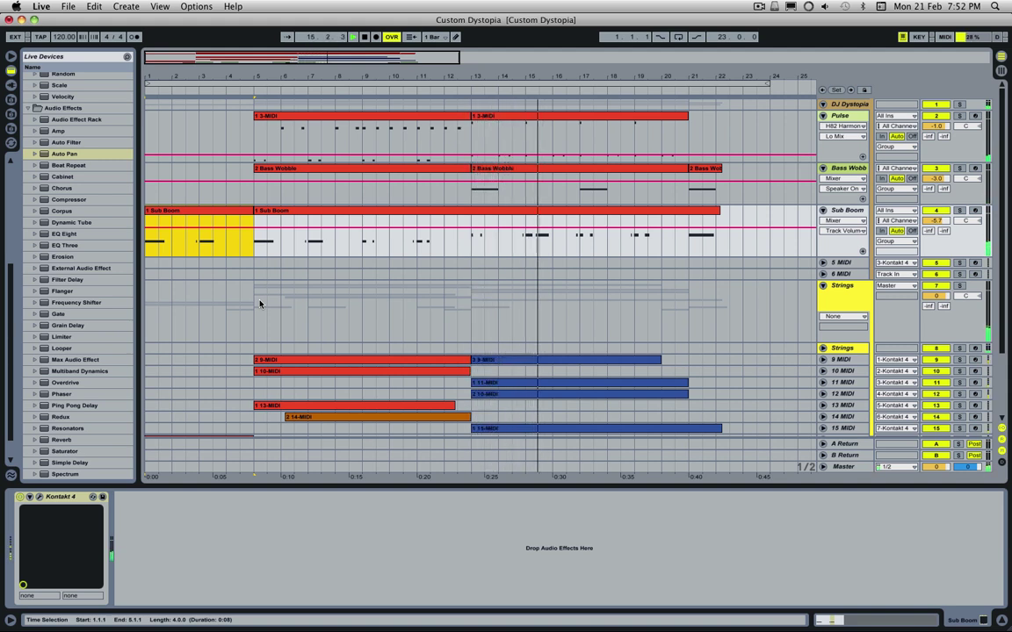
pyautogui.scroll(-1, 260, 304)
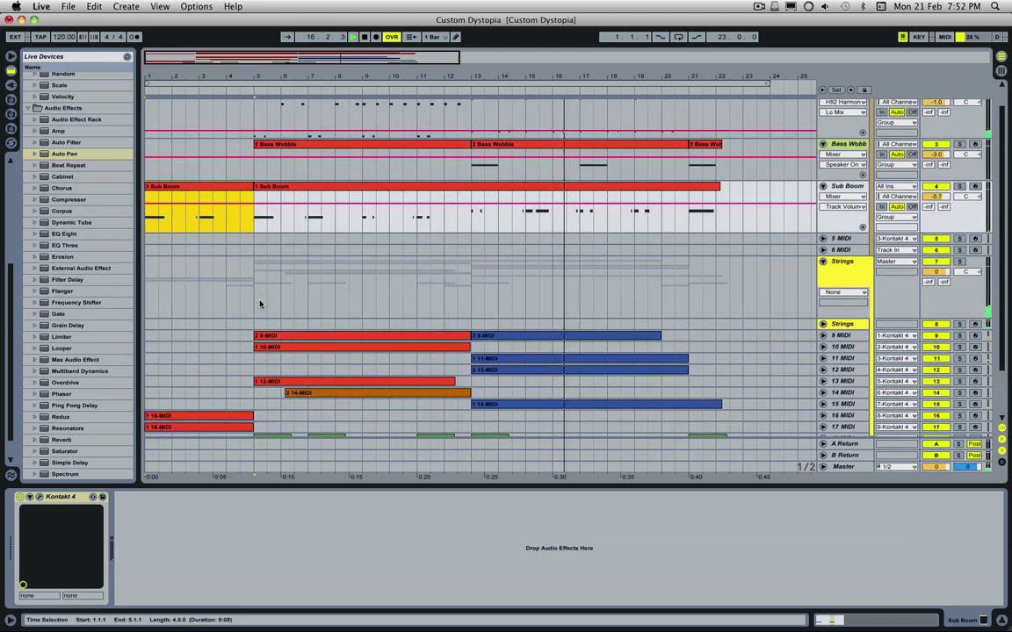
pyautogui.scroll(1, 260, 304)
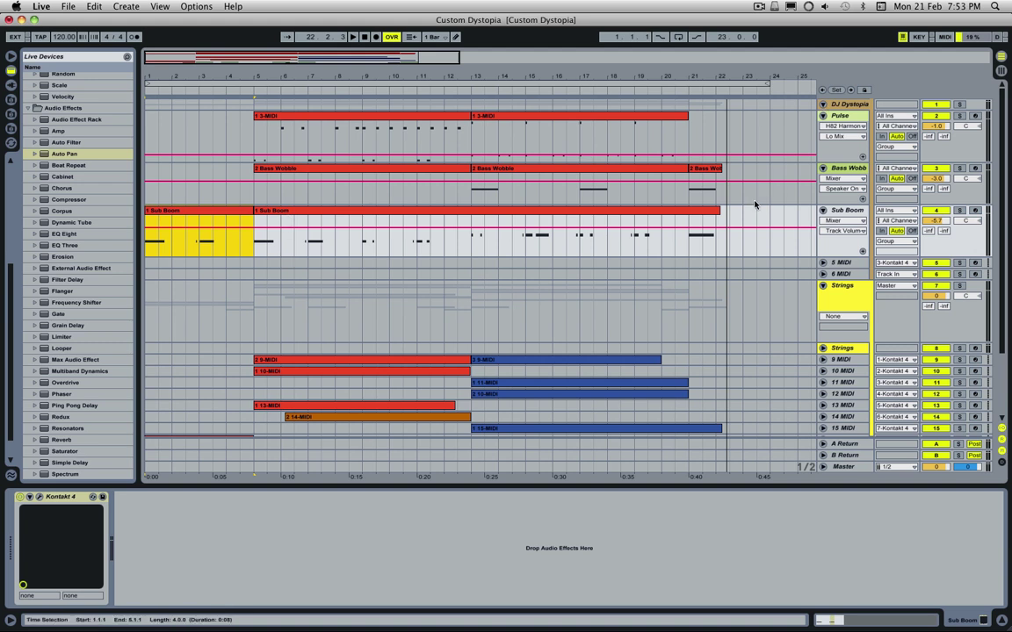
pyautogui.scroll(-1, 841, 211)
pyautogui.scroll(1, 467, 212)
# - Open the Kontakt 4 instrument on the Pulse track and examine the layered Symphobia patches in the Stabs4delays multi
pyautogui.click(851, 105)
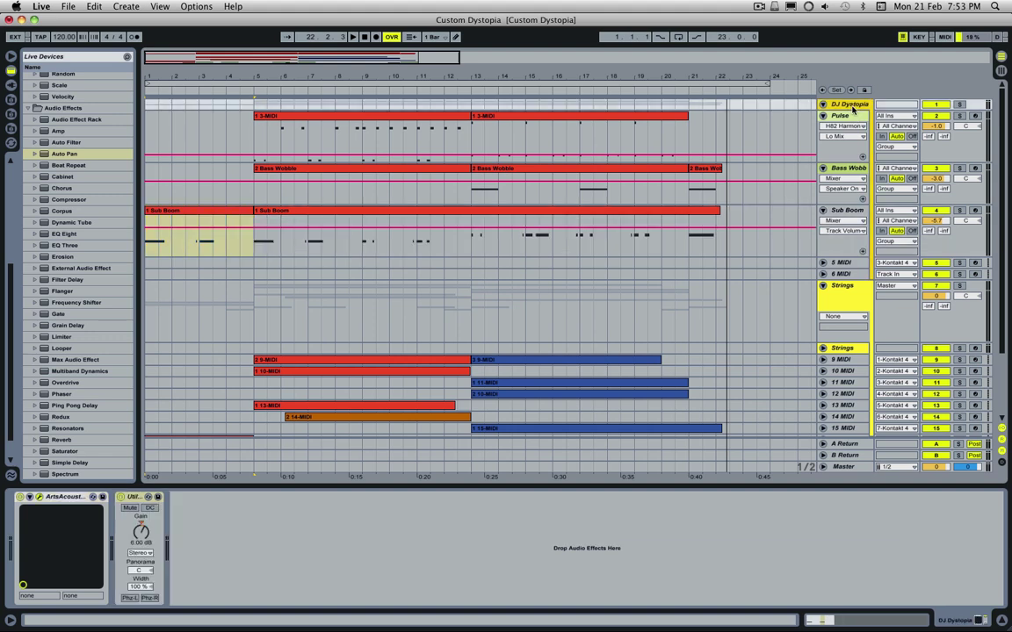
pyautogui.click(841, 115)
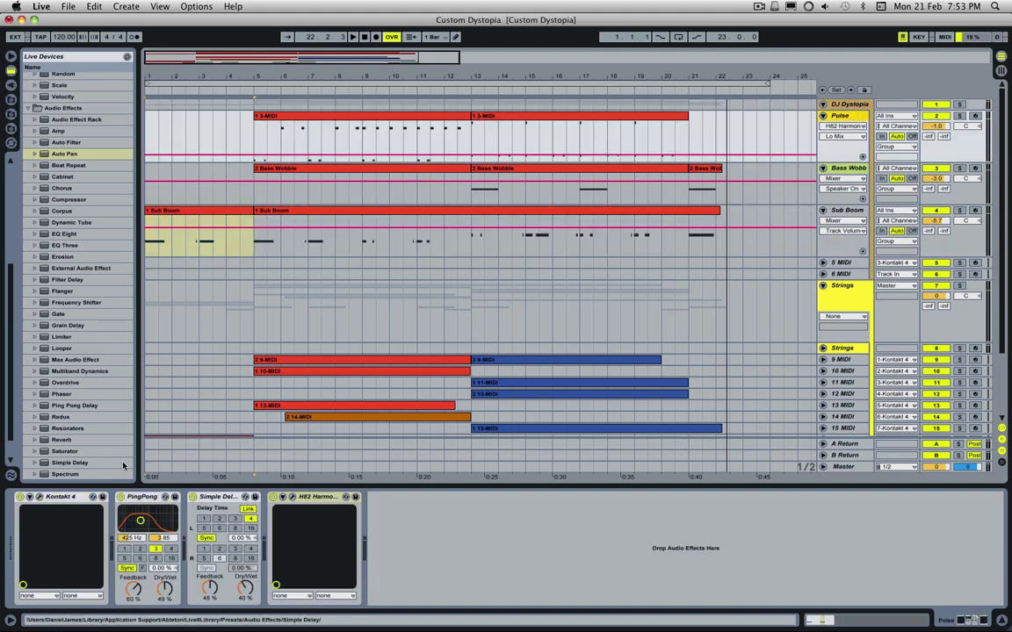
pyautogui.click(40, 500)
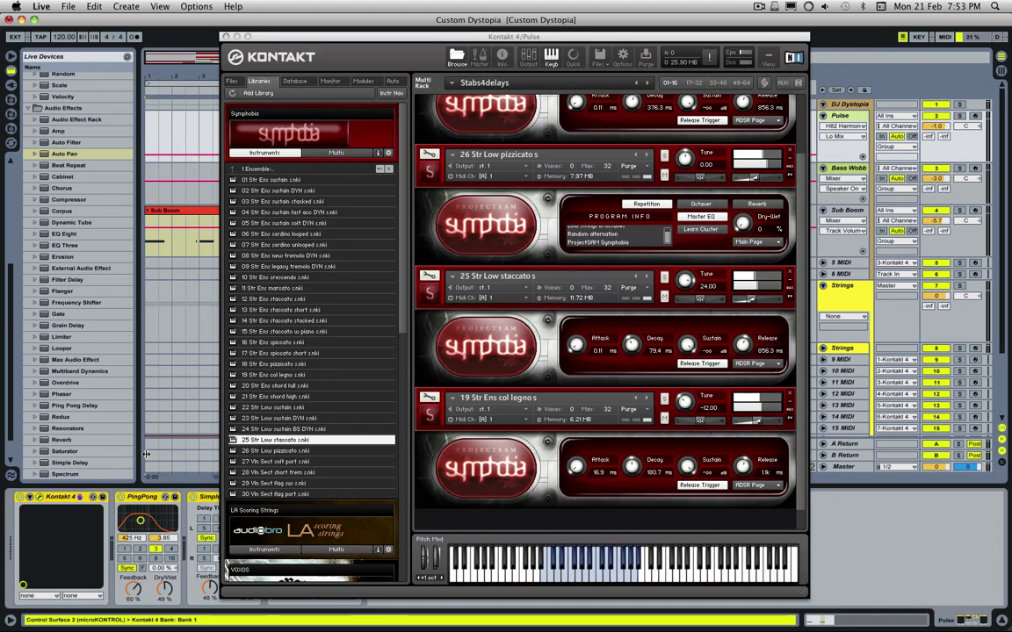
pyautogui.scroll(2, 514, 391)
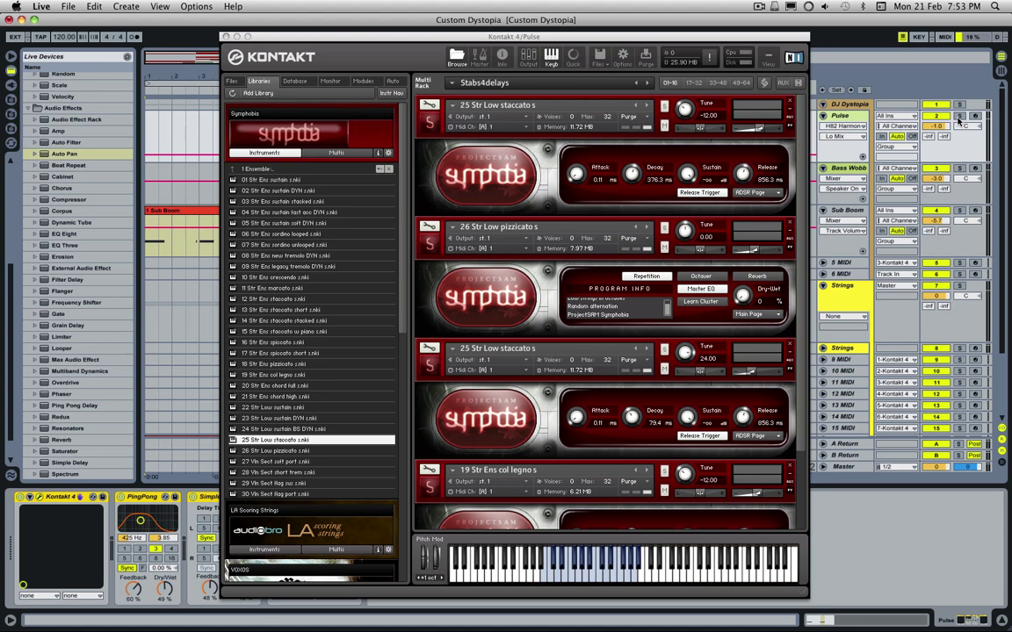
pyautogui.moveTo(452, 41); pyautogui.dragTo(423, 54)
pyautogui.scroll(-3, 620, 304)
pyautogui.scroll(3, 620, 304)
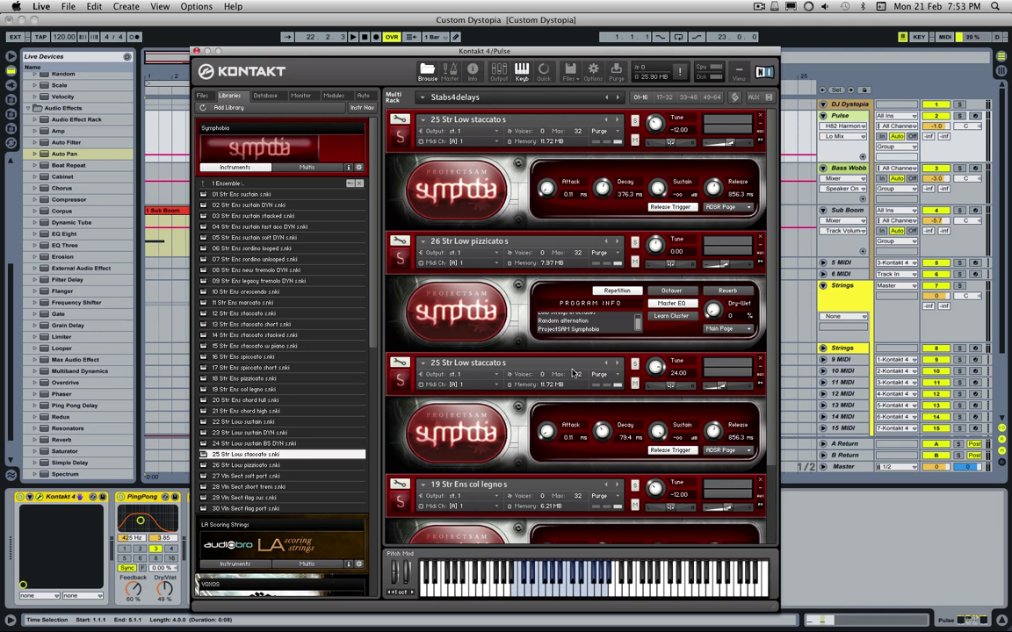
pyautogui.scroll(-3, 603, 419)
pyautogui.scroll(3, 602, 419)
# - Open the first 3-MIDI clip on the Pulse track for note viewing and solo the track
pyautogui.moveTo(586, 51); pyautogui.dragTo(645, 168)
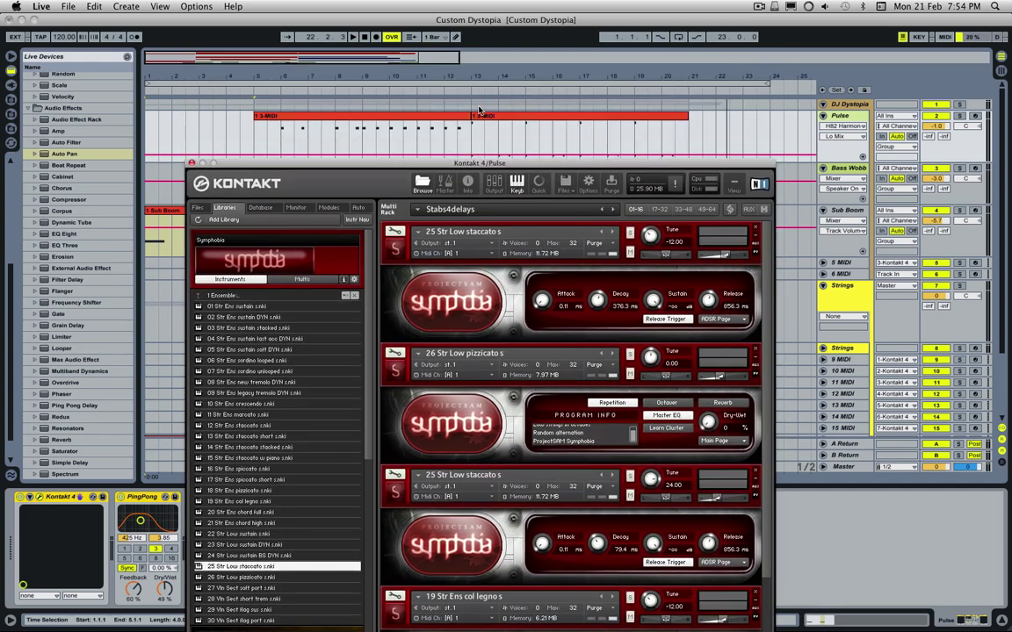
pyautogui.doubleClick(398, 115)
pyautogui.moveTo(382, 166); pyautogui.dragTo(0, 93)
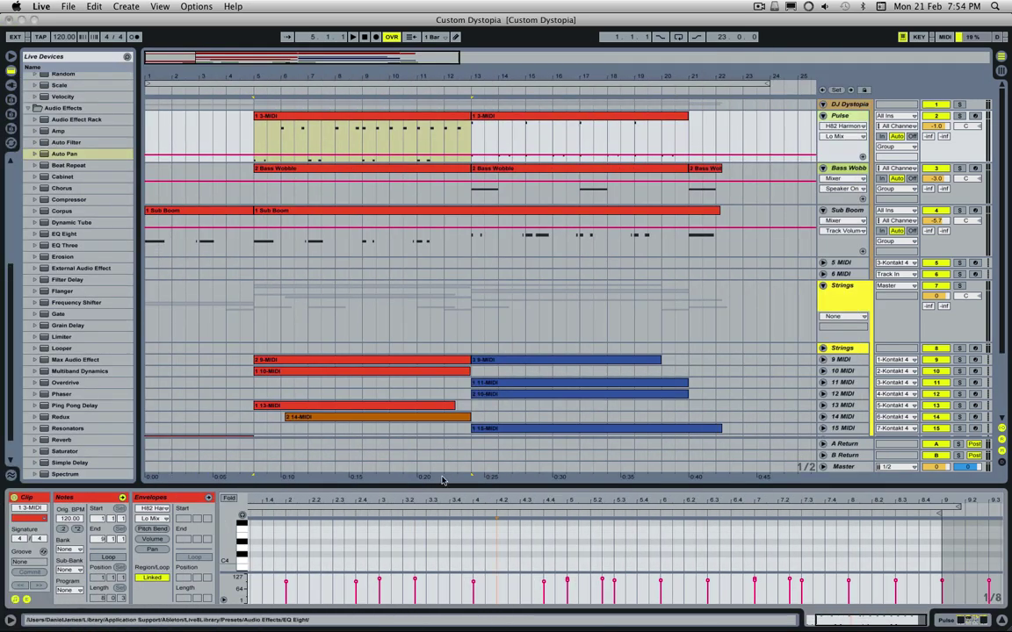
pyautogui.click(962, 116)
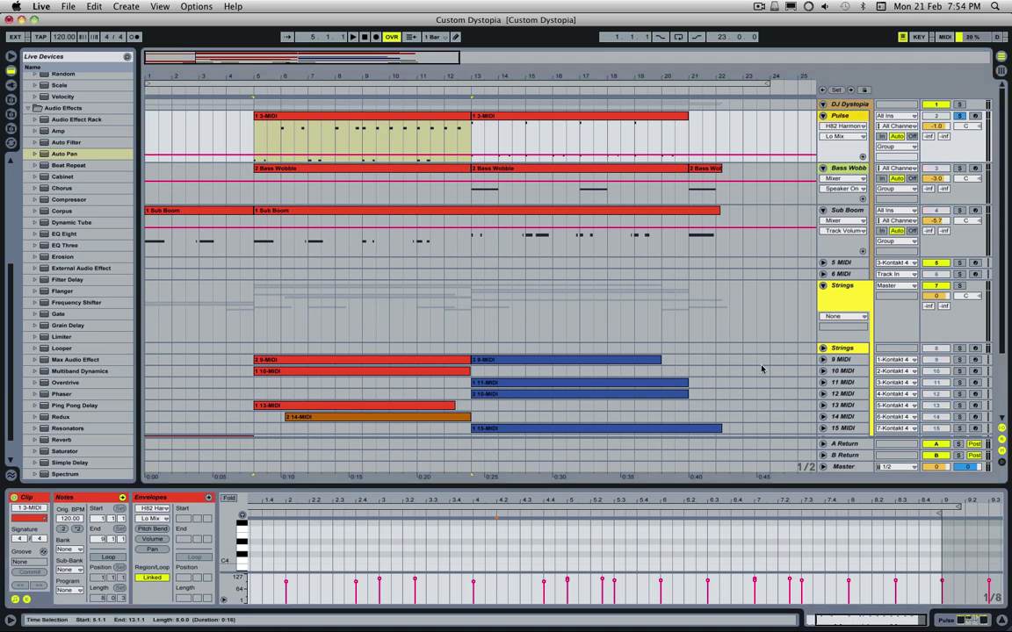
# - Enlarge the note editor to show the Pulse clip from its first bar and play the soloed part
pyautogui.moveTo(597, 494); pyautogui.dragTo(596, 298)
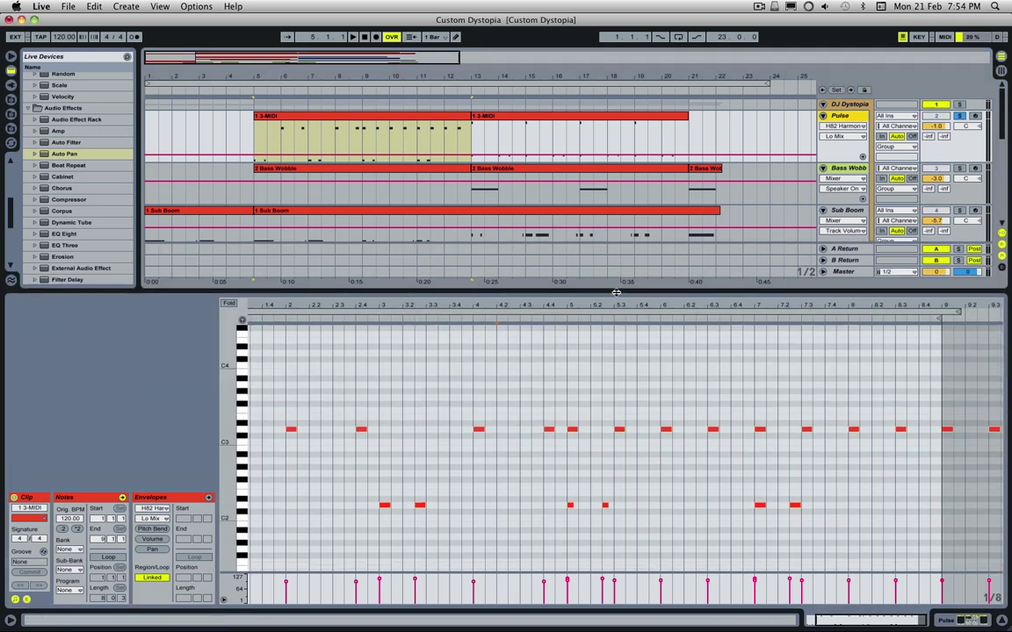
pyautogui.moveTo(864, 623); pyautogui.dragTo(839, 618)
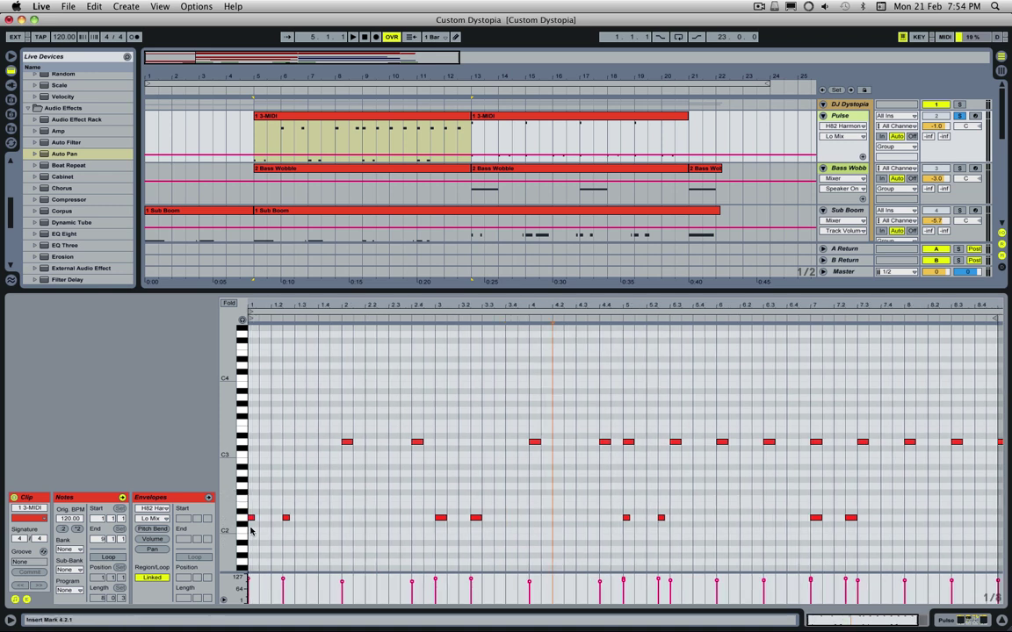
pyautogui.press('space')
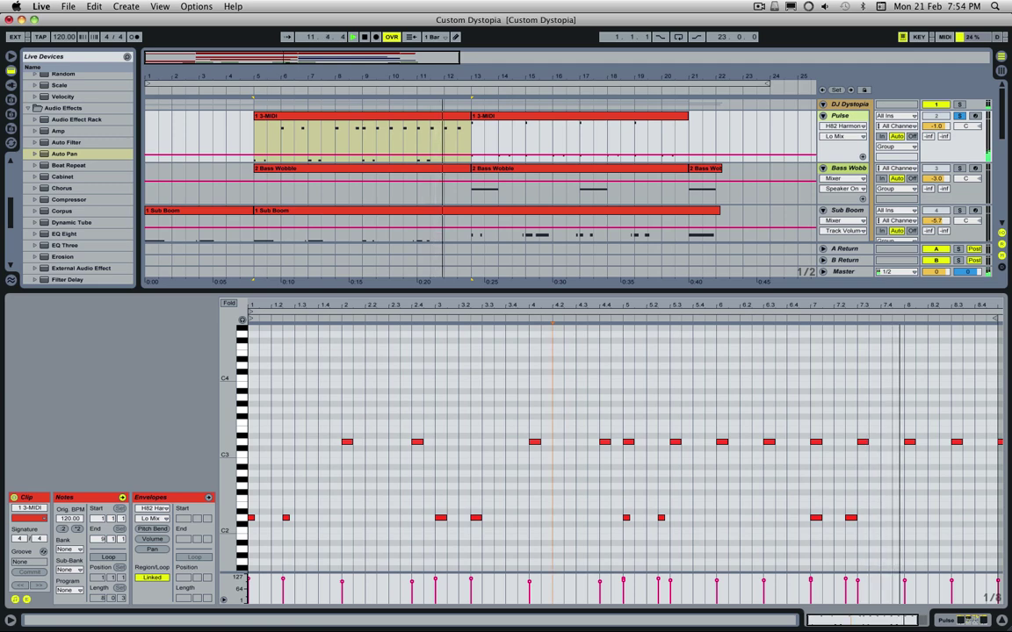
# - Bring back the Pulse Kontakt window and show the track's effect chain beside it
pyautogui.moveTo(0, 71); pyautogui.dragTo(538, 35)
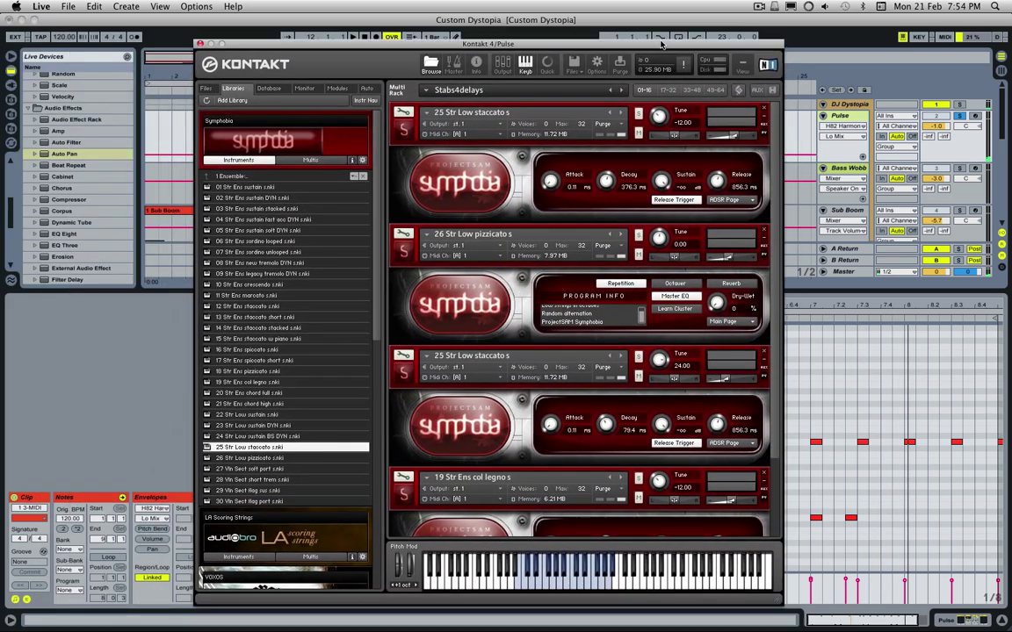
pyautogui.moveTo(662, 44); pyautogui.dragTo(613, 53)
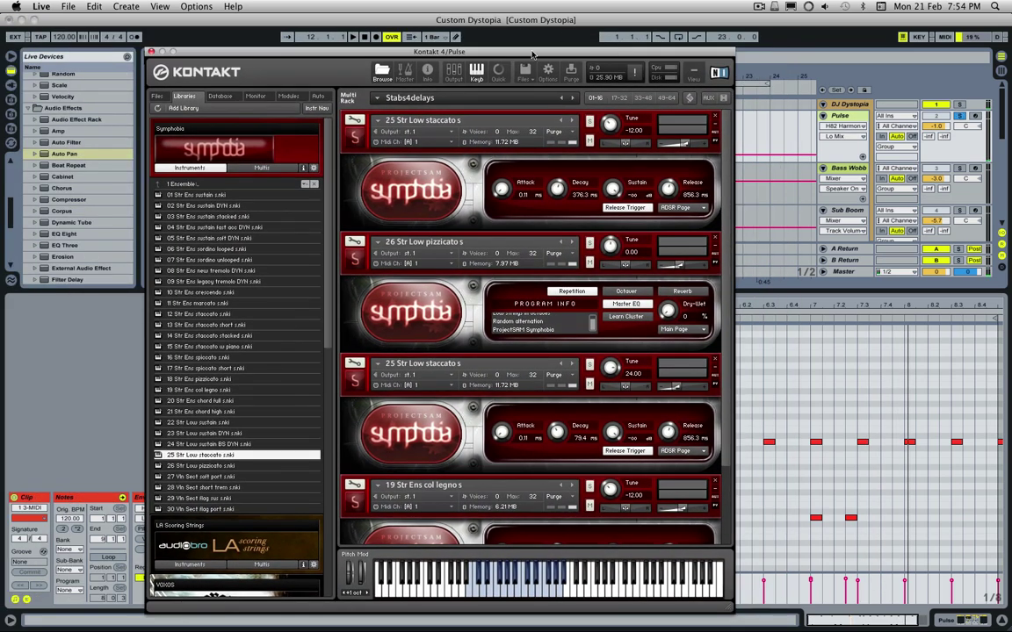
pyautogui.doubleClick(841, 114)
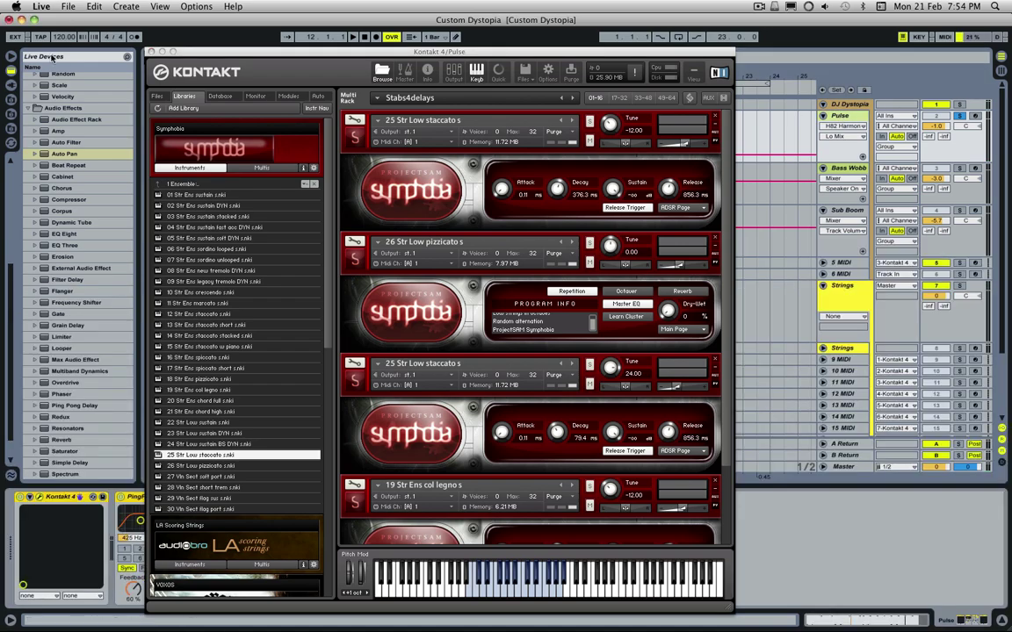
pyautogui.moveTo(188, 53); pyautogui.dragTo(446, 55)
pyautogui.click(299, 514)
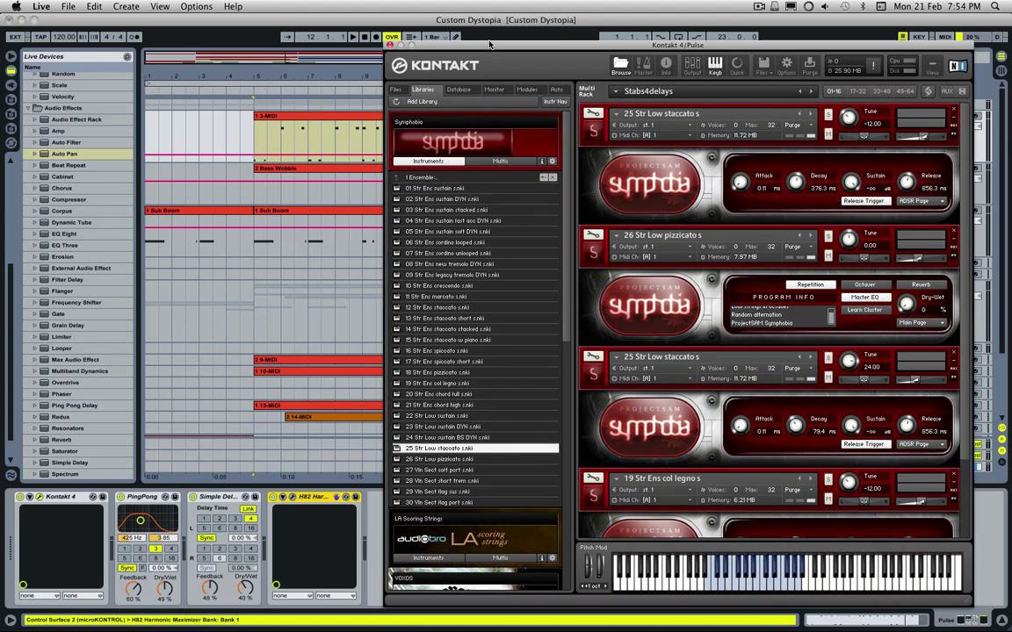
pyautogui.moveTo(457, 47); pyautogui.dragTo(438, 37)
# - Bypass the Ping Pong Delay and Simple Delay on the Pulse track and play the part without them
pyautogui.click(305, 524)
pyautogui.click(209, 506)
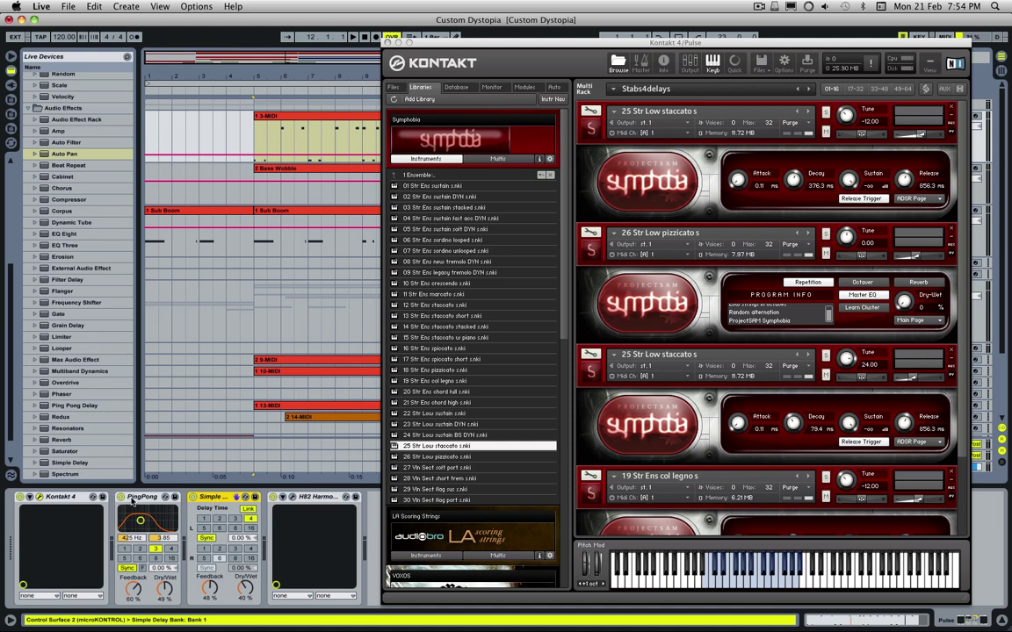
pyautogui.click(133, 500)
pyautogui.click(202, 497)
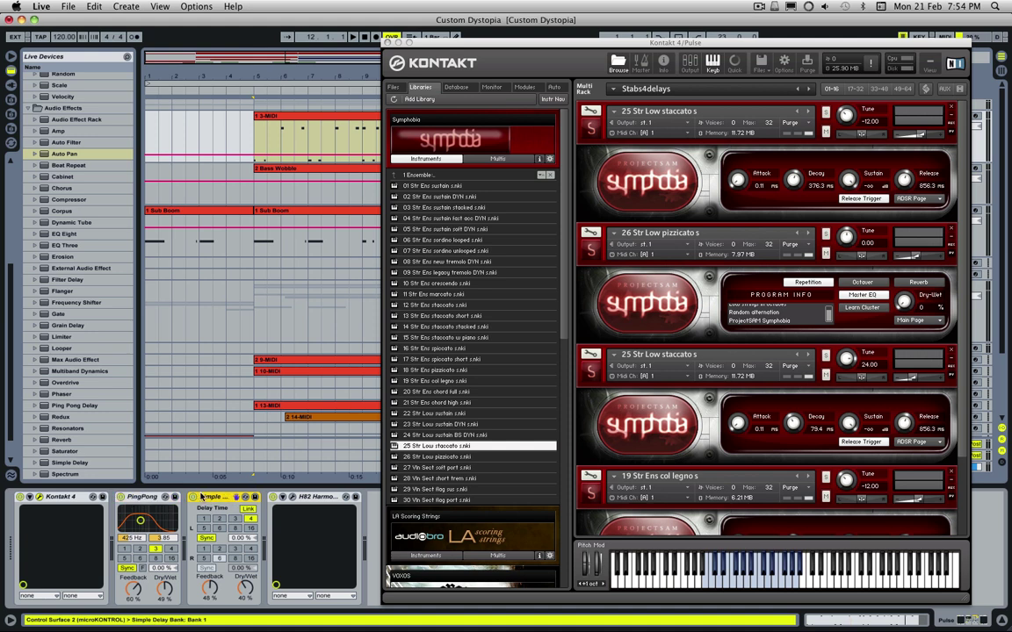
pyautogui.click(138, 498)
pyautogui.click(233, 500)
pyautogui.click(122, 498)
pyautogui.click(193, 498)
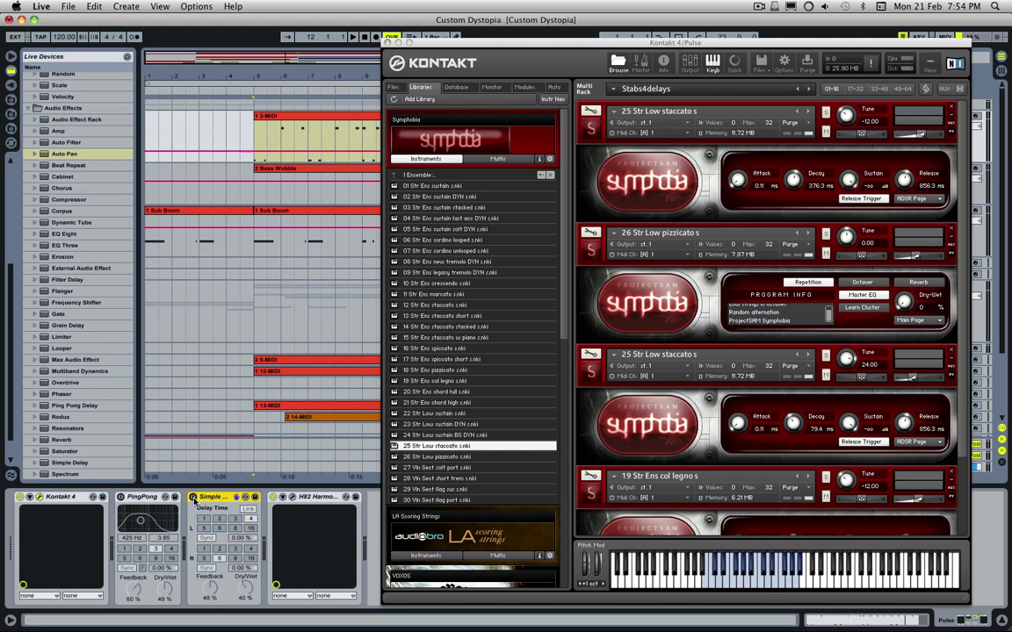
pyautogui.press('space')
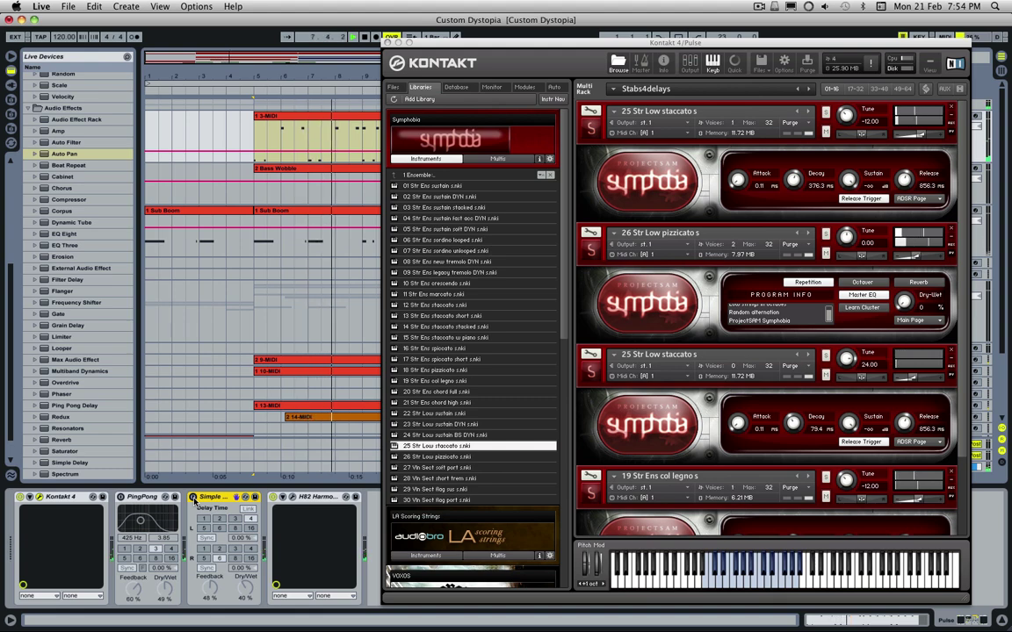
pyautogui.press('space')
# - Solo the first 25 Str Low staccato s layer in Kontakt and set its decay to 307.0 ms
pyautogui.moveTo(565, 42); pyautogui.dragTo(430, 42)
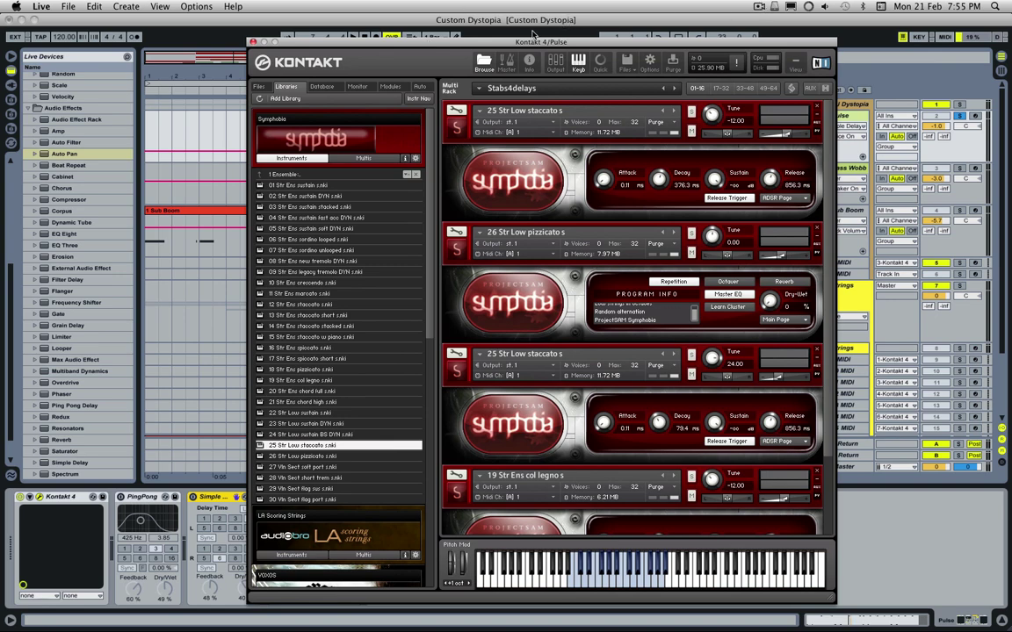
pyautogui.moveTo(511, 48); pyautogui.dragTo(463, 46)
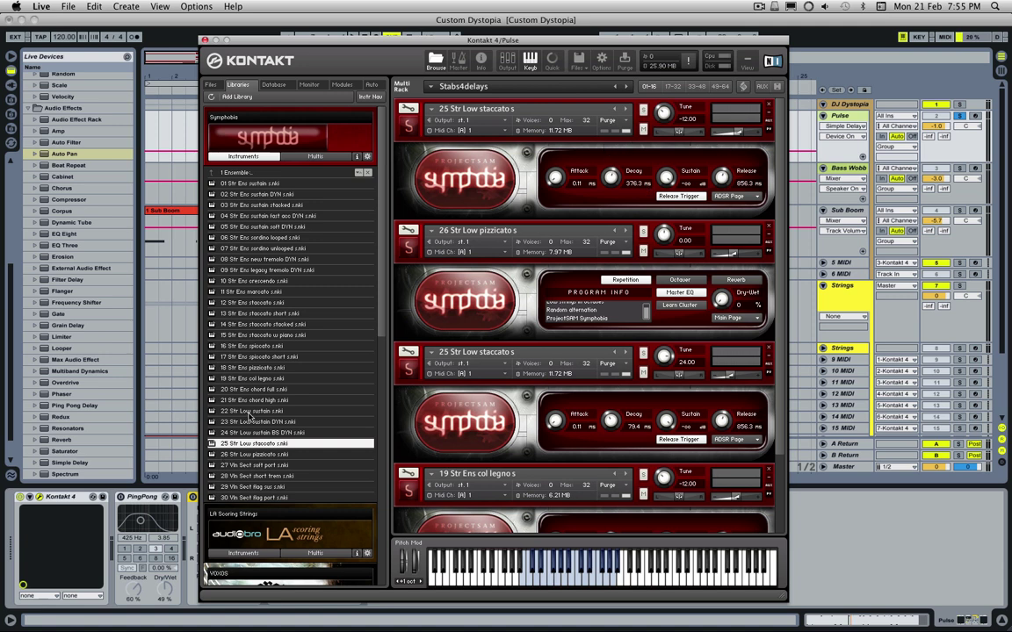
pyautogui.click(643, 110)
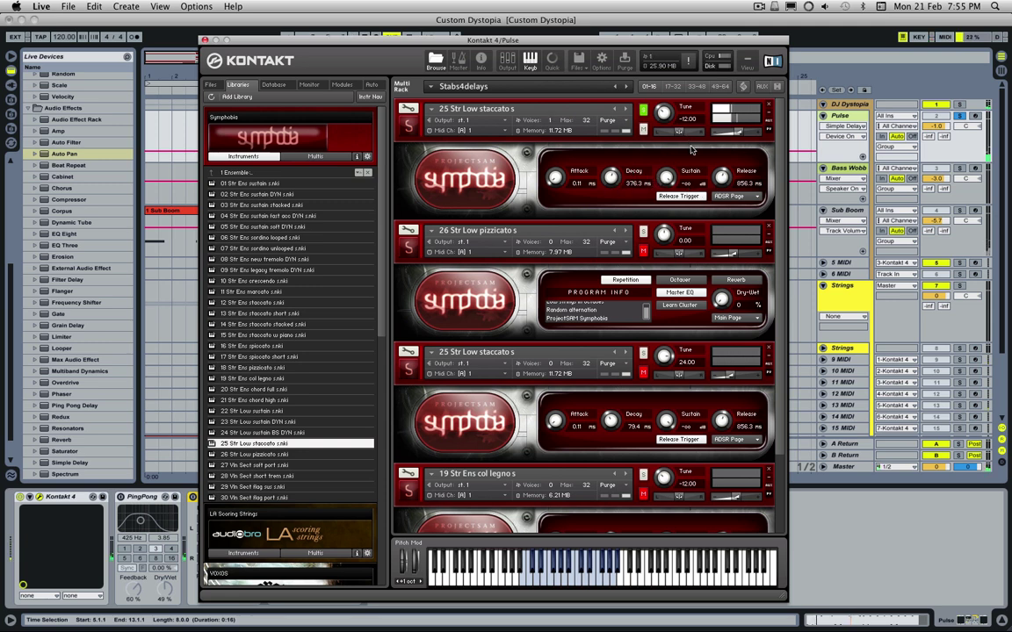
pyautogui.moveTo(619, 179)
pyautogui.mouseDown()
pyautogui.moveTo(619, 169)
pyautogui.moveTo(616, 202)
pyautogui.moveTo(611, 176)
pyautogui.mouseUp()
pyautogui.moveTo(612, 185); pyautogui.dragTo(612, 188)
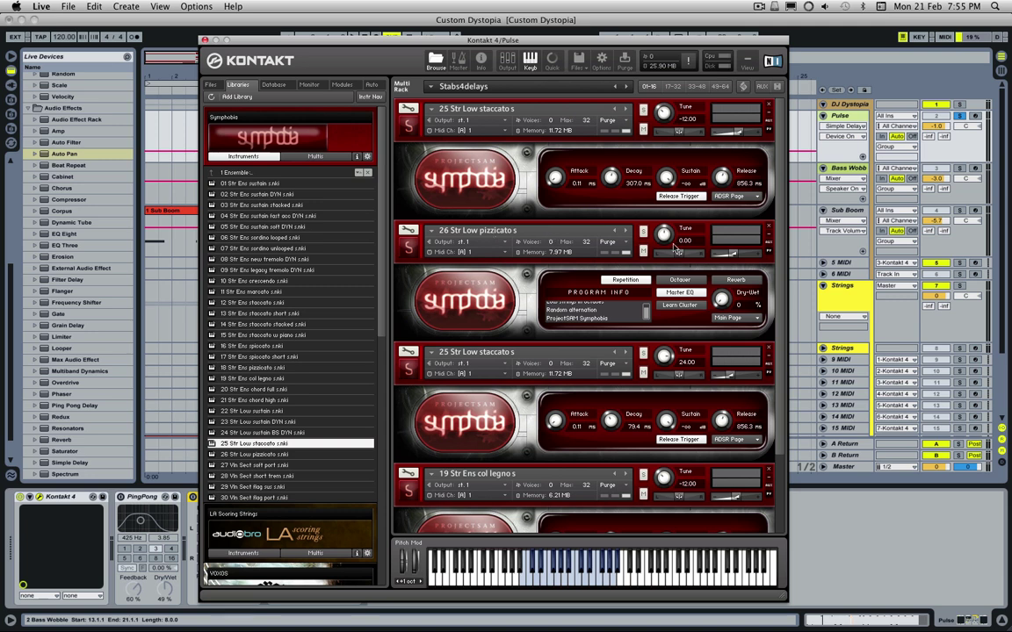
# - Solo the 26 Str Low pizzicato s layer in Kontakt to hear it on its own
pyautogui.click(642, 252)
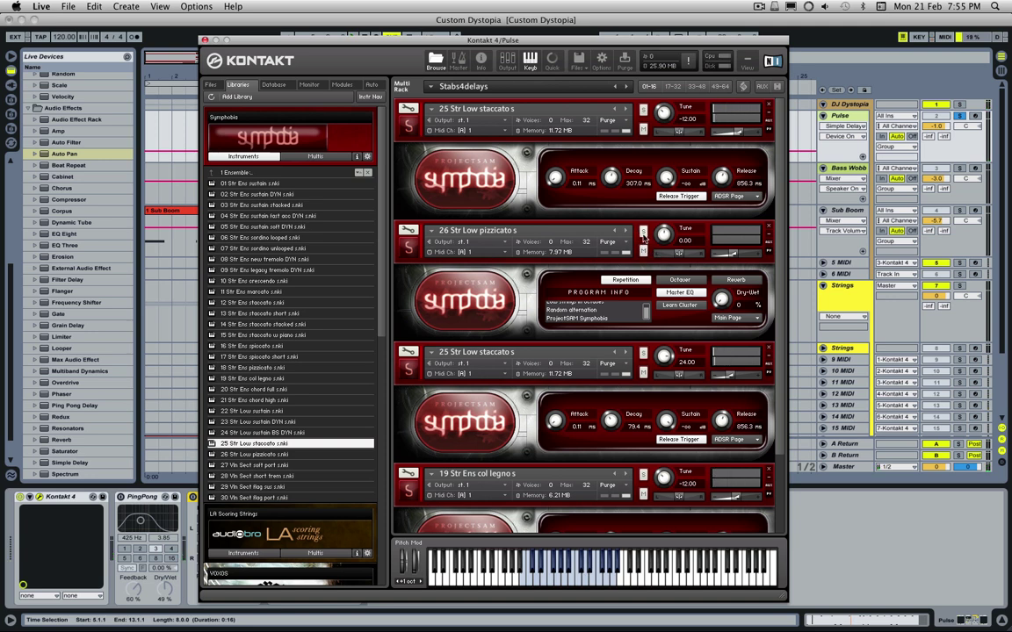
pyautogui.click(642, 232)
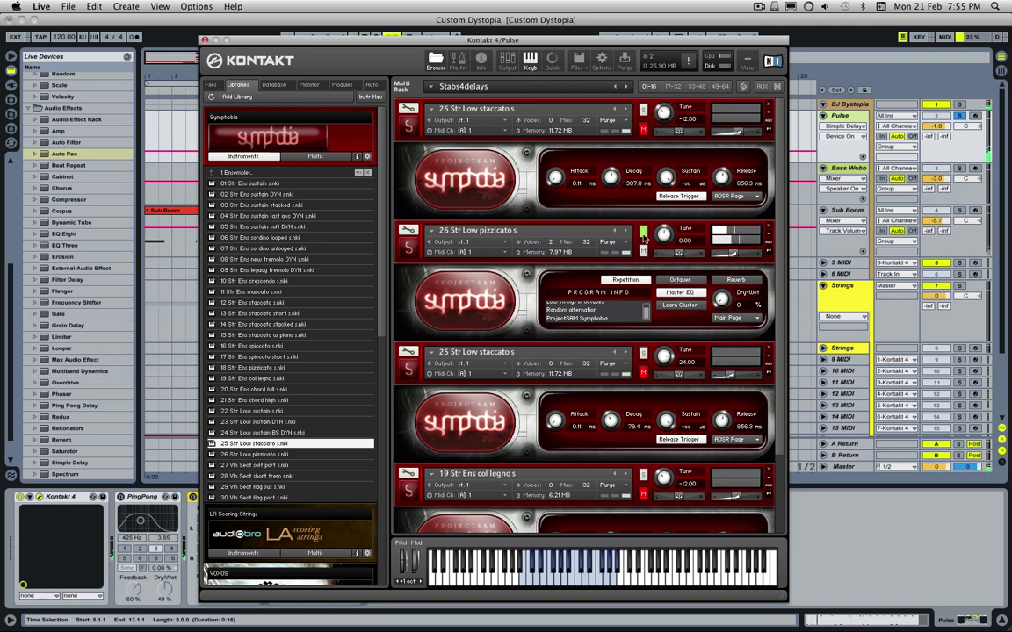
# - Solo the first 25 Str Low staccato s layer in Kontakt again, and clear the layer solos
pyautogui.click(643, 112)
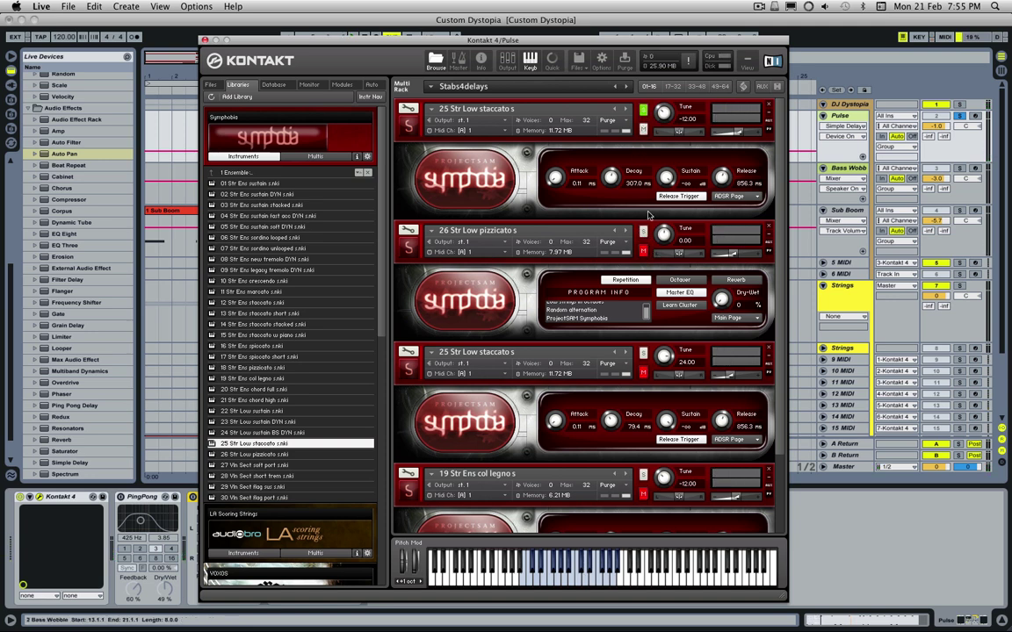
pyautogui.click(645, 112)
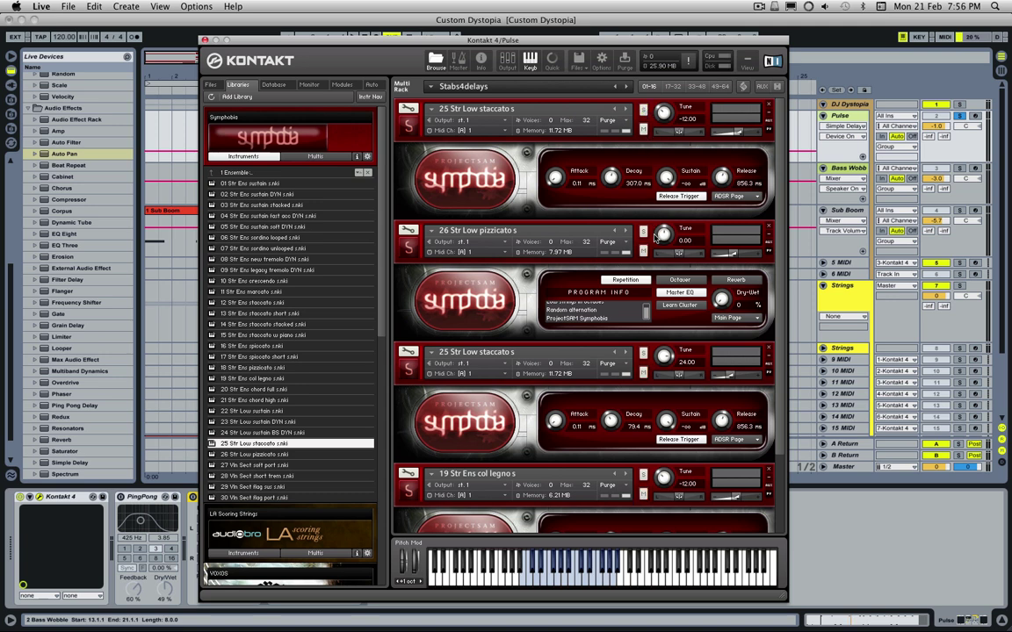
pyautogui.click(643, 231)
# - Solo the 25 Str Low staccato s layer tuned to 24.00, set its decay to 86.2 ms, and unsolo it
pyautogui.scroll(-1, 626, 299)
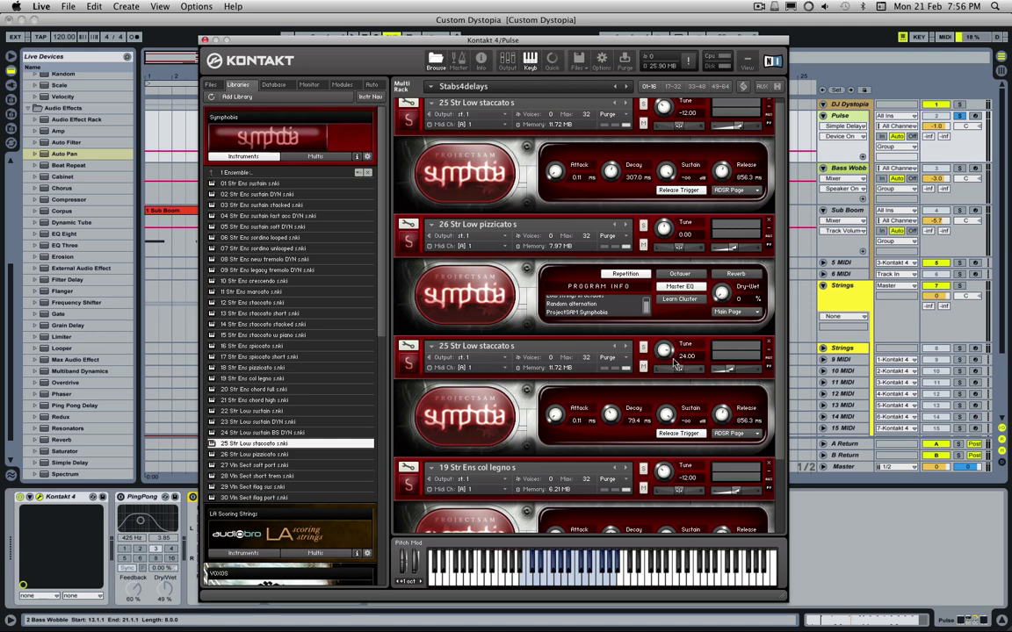
pyautogui.click(643, 348)
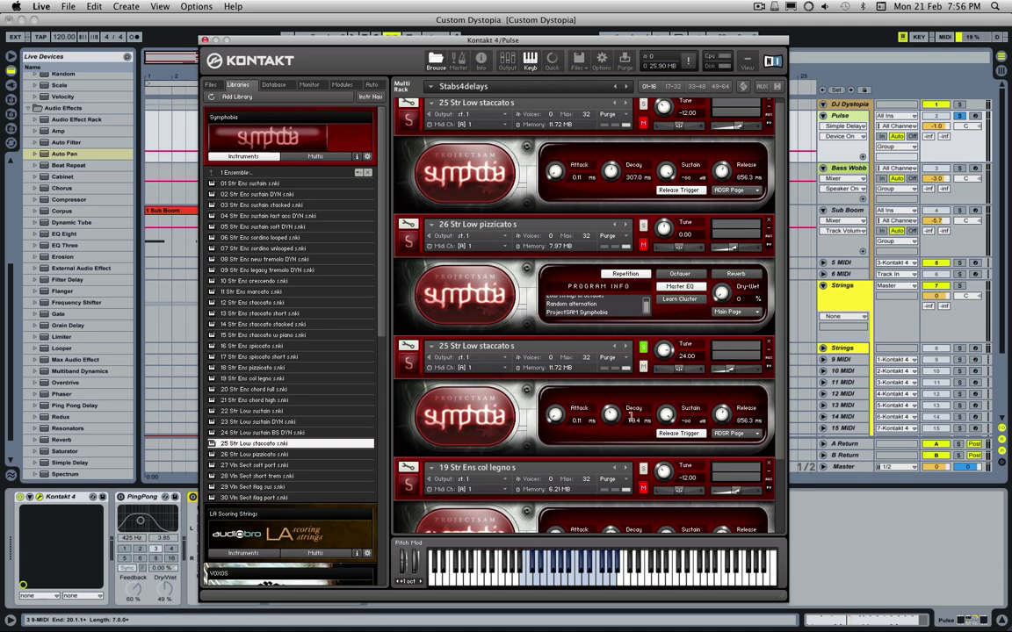
pyautogui.moveTo(610, 420)
pyautogui.mouseDown()
pyautogui.moveTo(615, 386)
pyautogui.moveTo(608, 444)
pyautogui.moveTo(612, 421)
pyautogui.mouseUp()
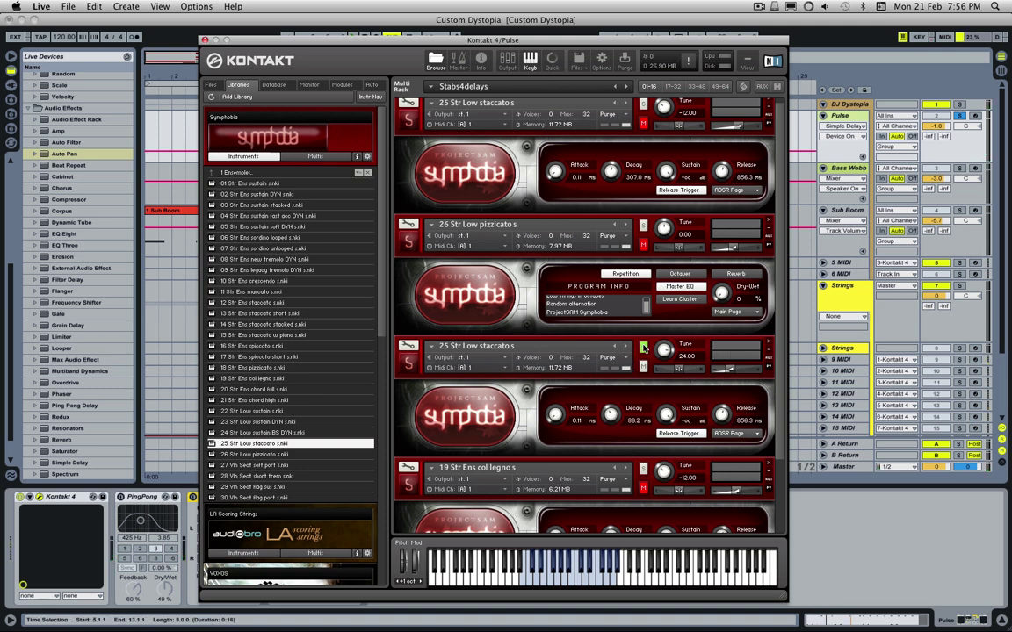
pyautogui.click(643, 348)
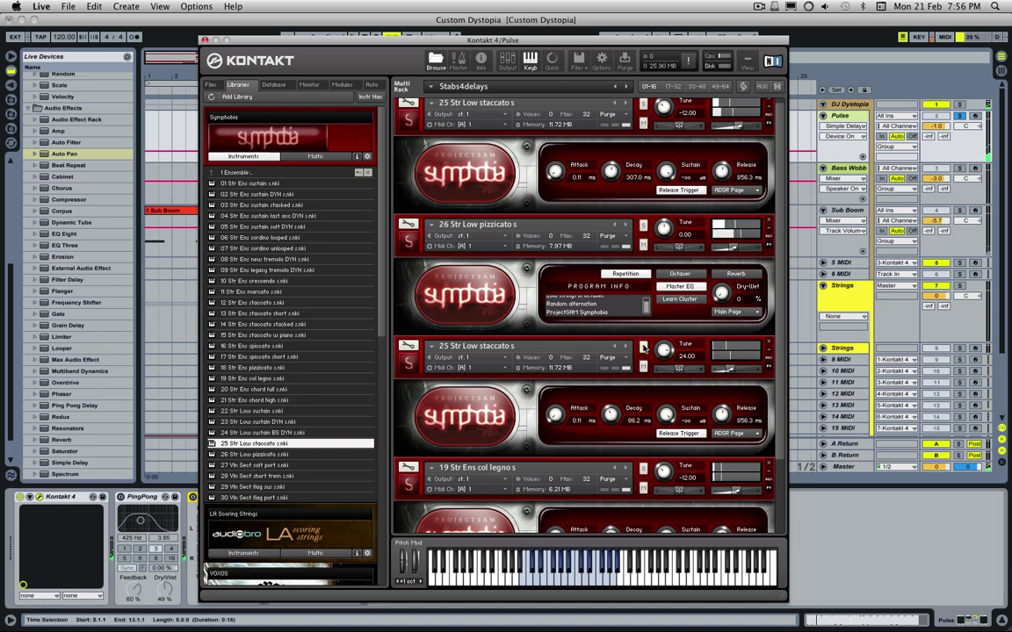
# - Solo the 19 Str Ens col legno s layer, open its instrument editor, and set its distortion drive to 91.3
pyautogui.scroll(-1, 644, 349)
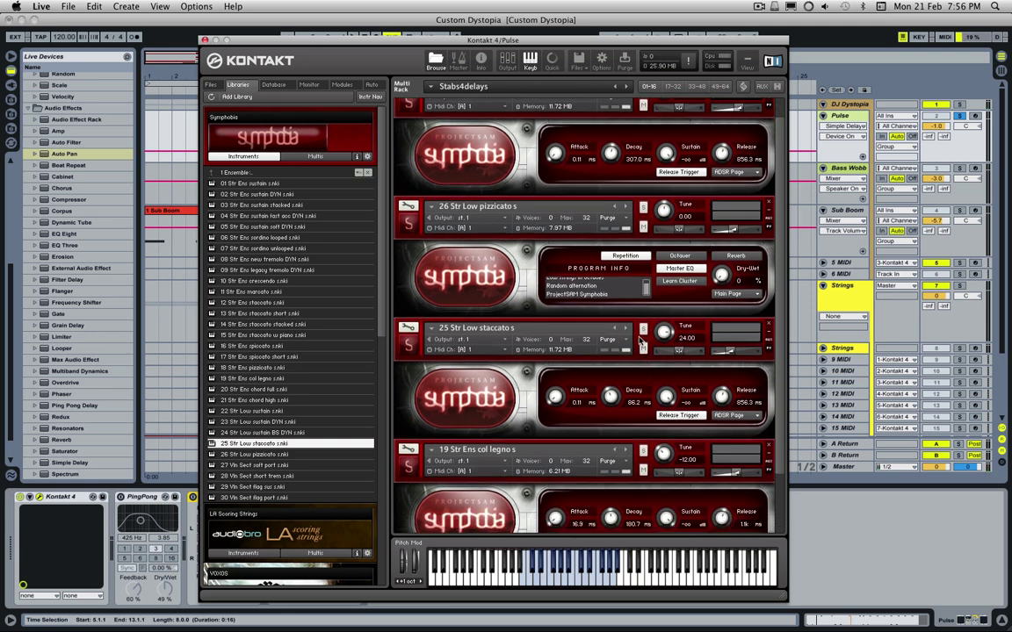
pyautogui.scroll(-4, 639, 347)
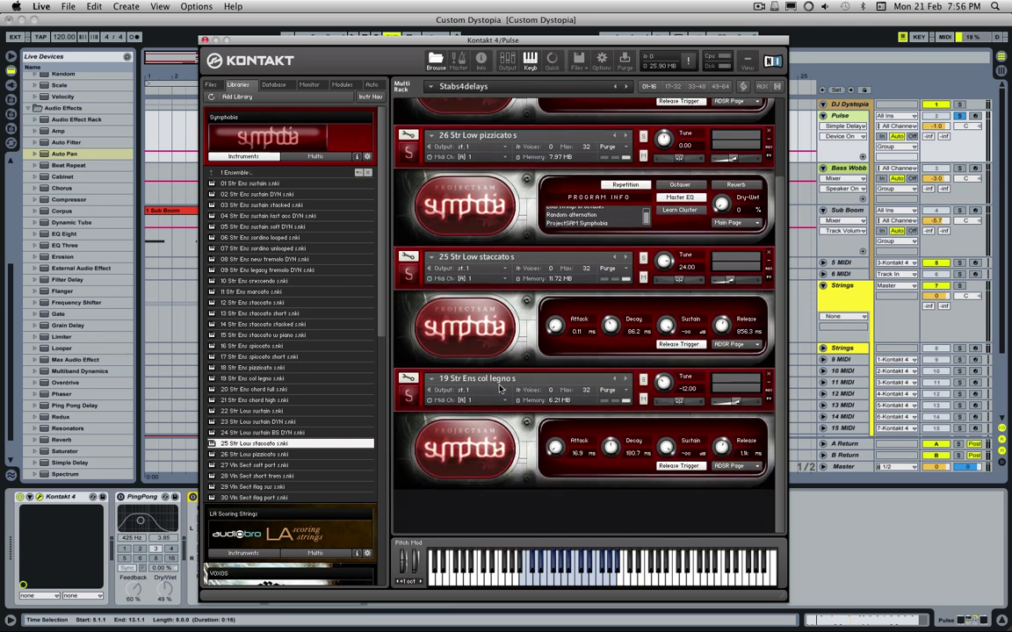
pyautogui.click(643, 382)
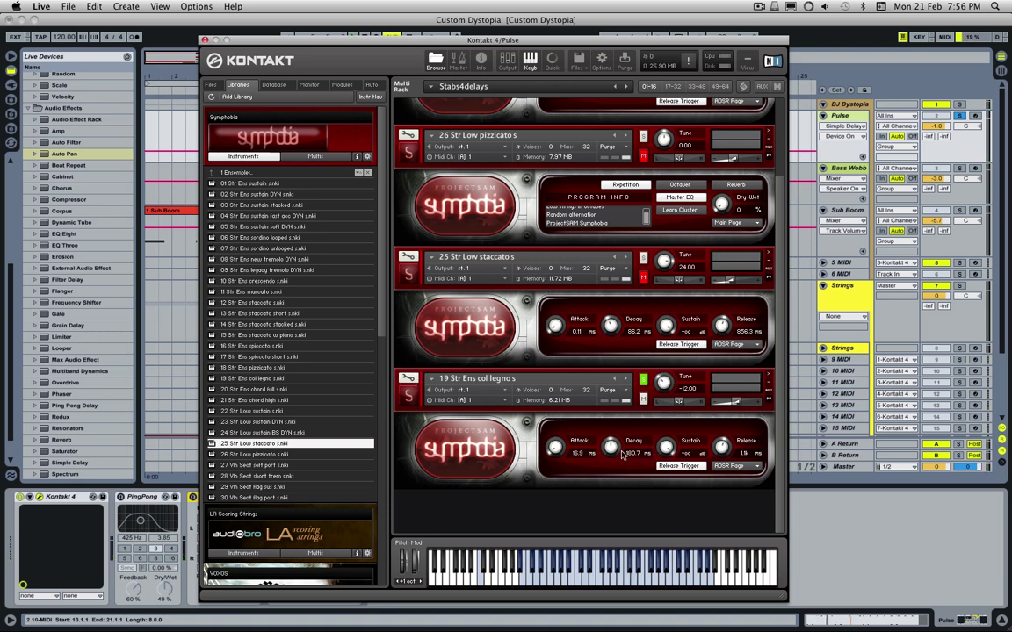
pyautogui.click(411, 380)
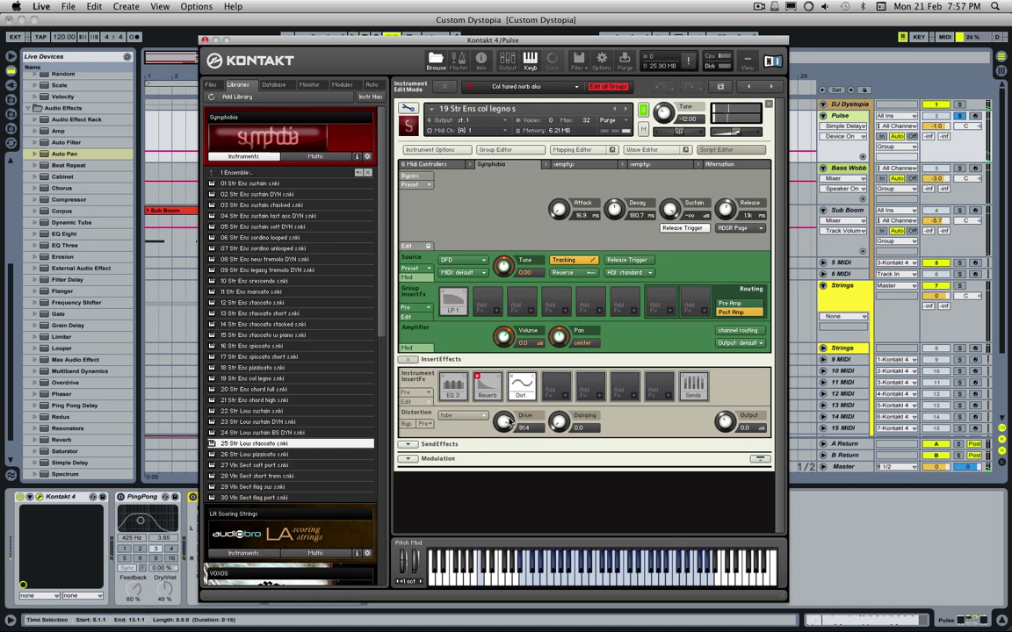
pyautogui.moveTo(504, 422); pyautogui.dragTo(535, 589)
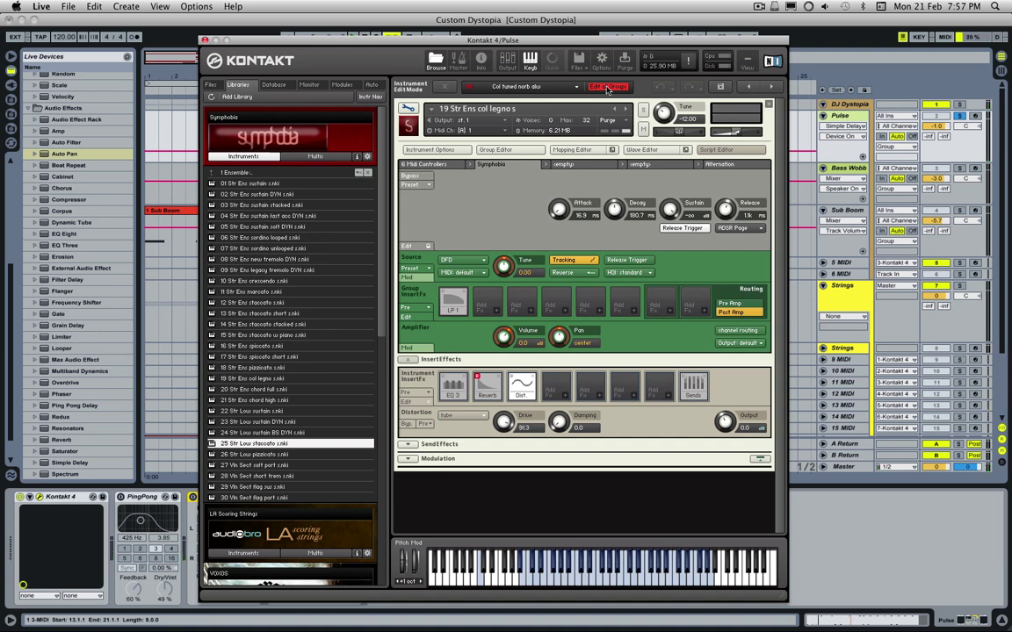
# - Re-enable the Ping Pong Delay and Simple Delay on the Pulse track, play all Kontakt layers through them, and close the Kontakt window
pyautogui.moveTo(408, 41); pyautogui.dragTo(456, 28)
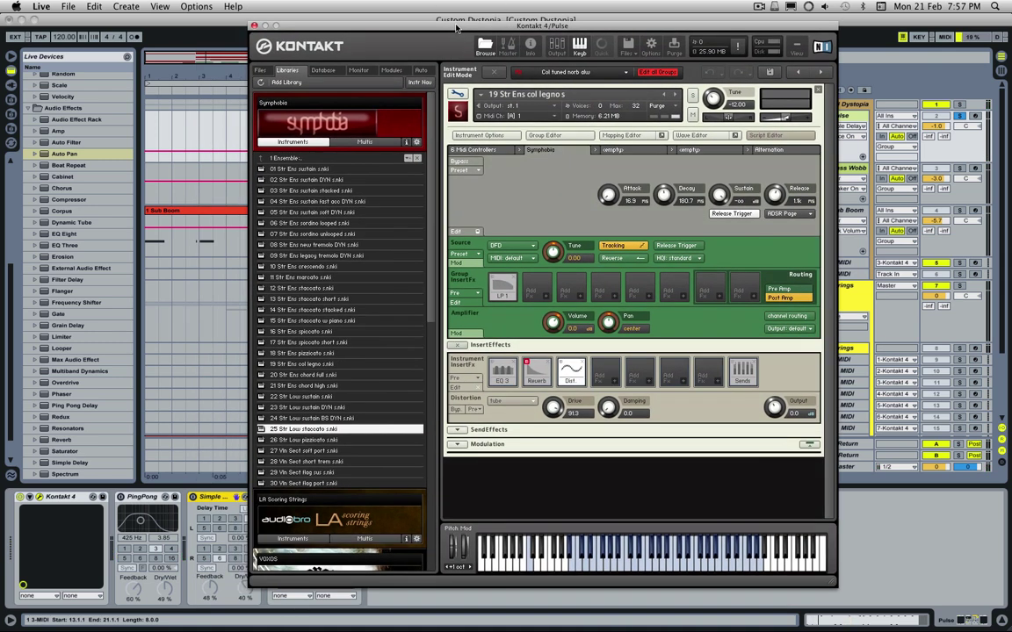
pyautogui.moveTo(367, 29); pyautogui.dragTo(402, 31)
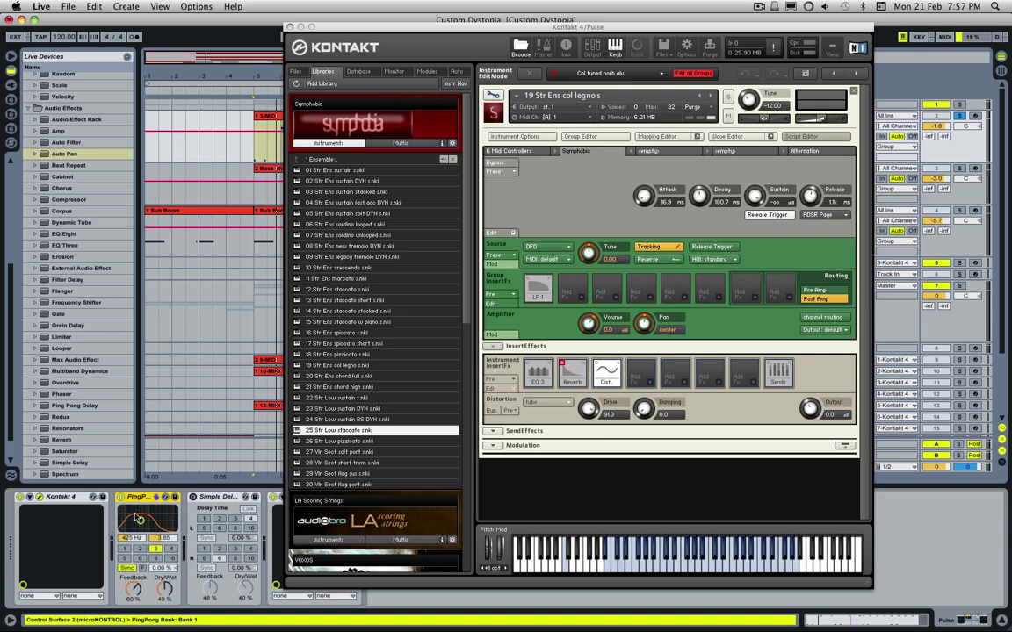
pyautogui.click(140, 520)
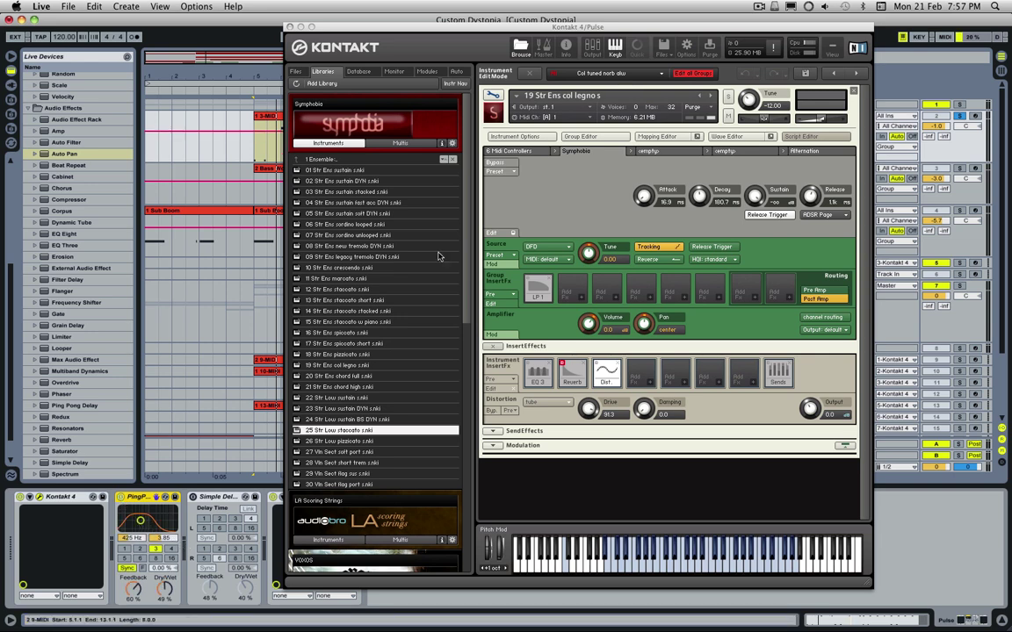
pyautogui.click(494, 95)
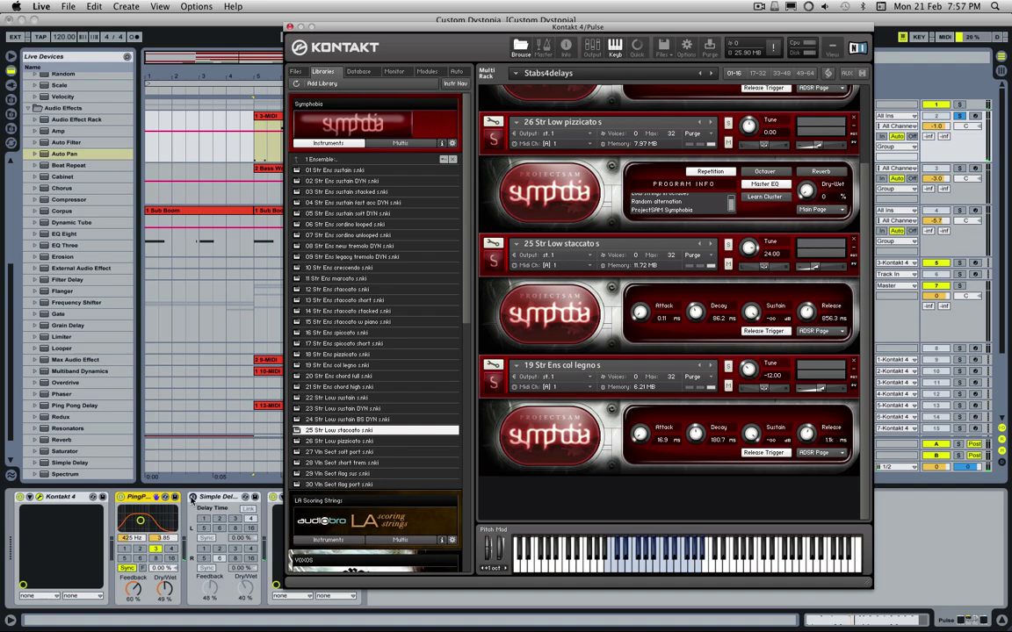
pyautogui.moveTo(419, 32); pyautogui.dragTo(502, 48)
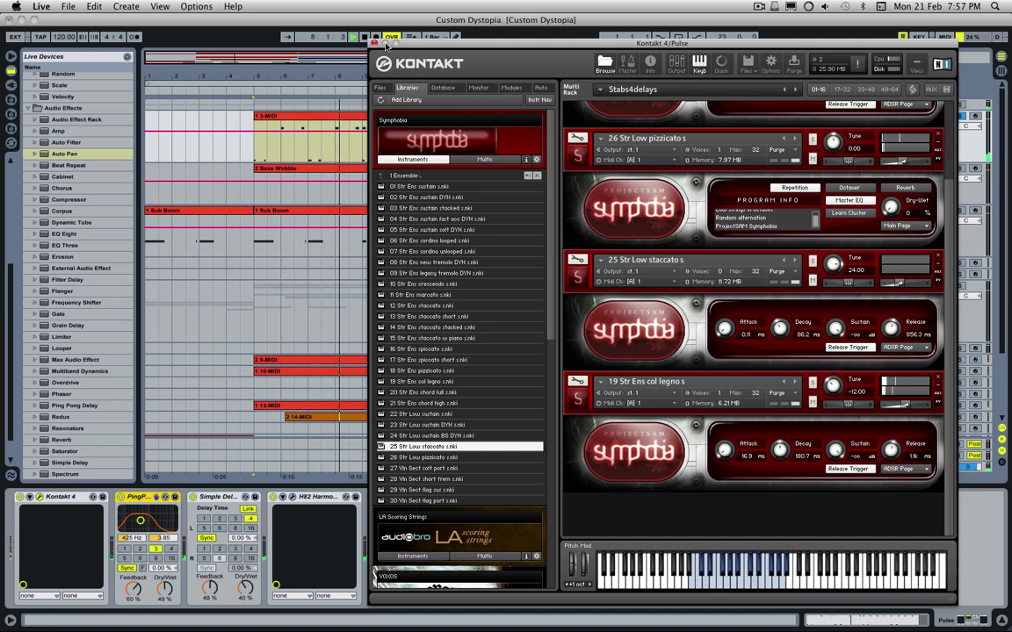
pyautogui.press('space')
pyautogui.click(375, 43)
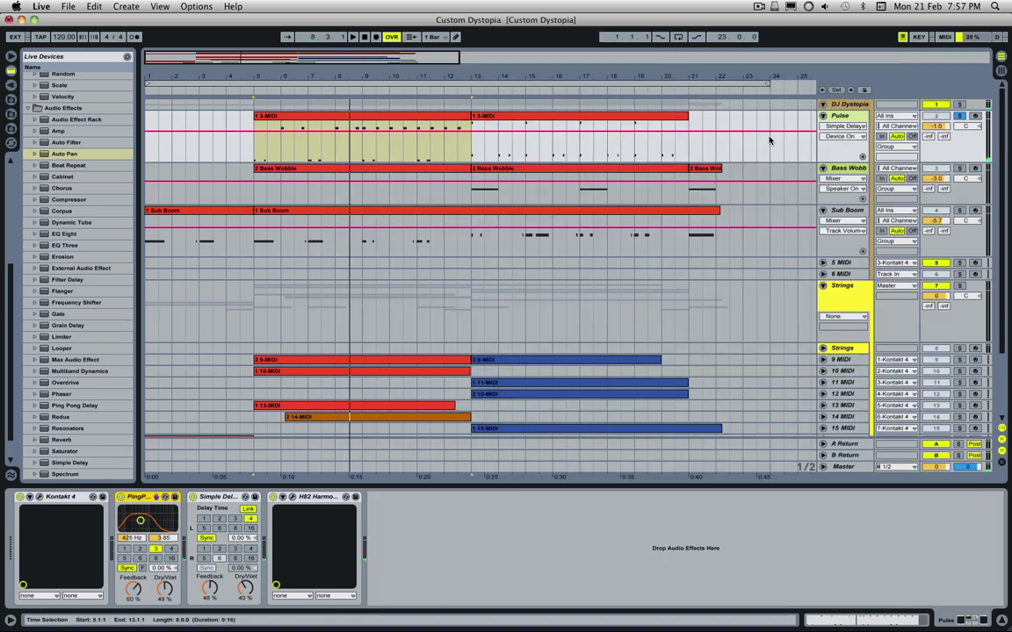
# - Solo the Bass Wobble track in place of Pulse and open its Kontakt window to look over the loaded layers
pyautogui.click(961, 116)
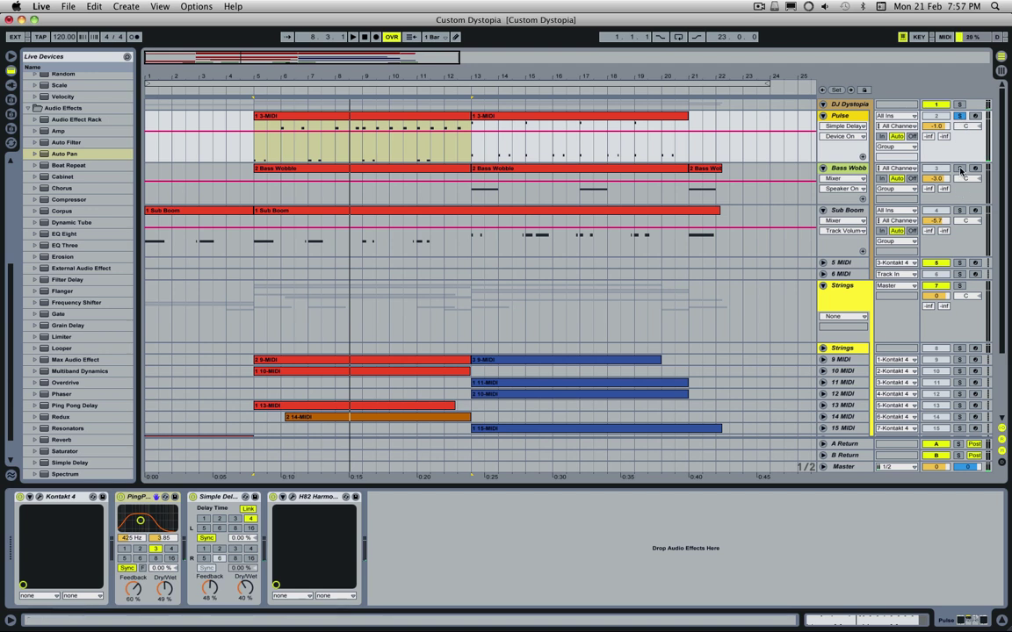
pyautogui.click(961, 169)
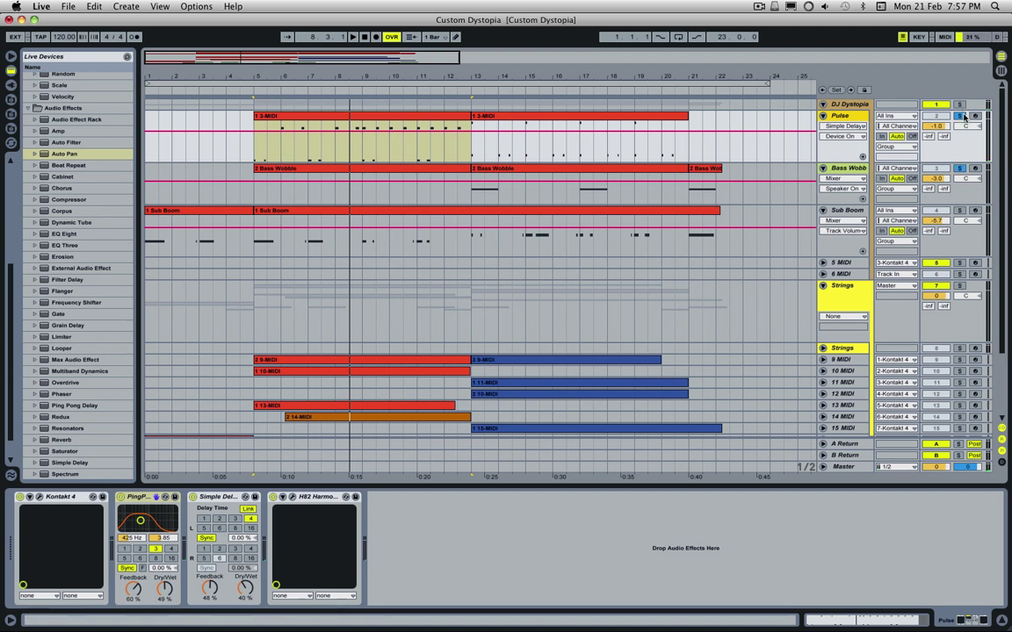
pyautogui.click(846, 173)
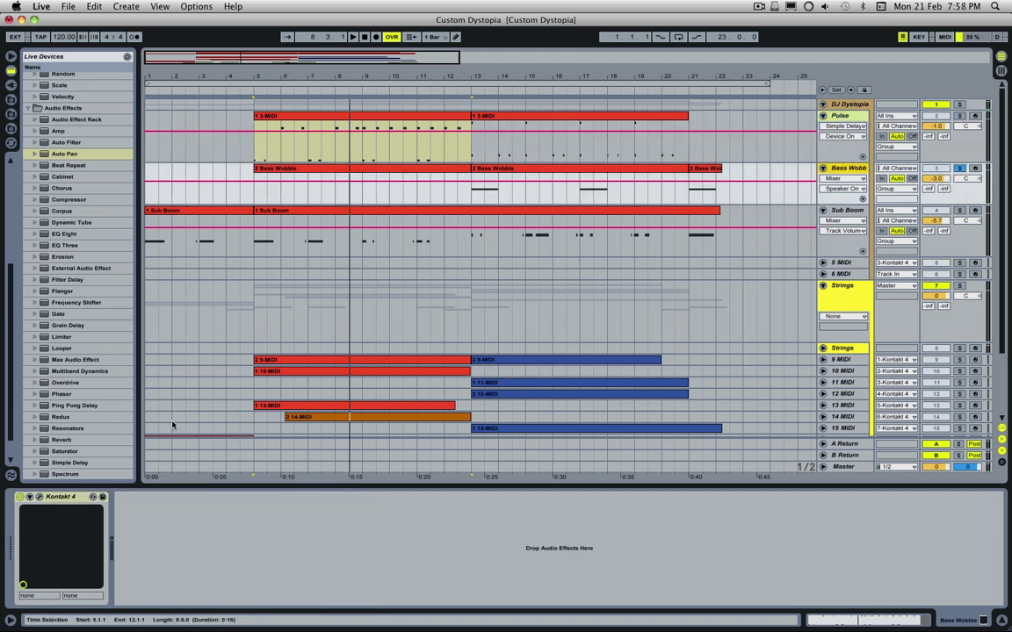
pyautogui.click(38, 498)
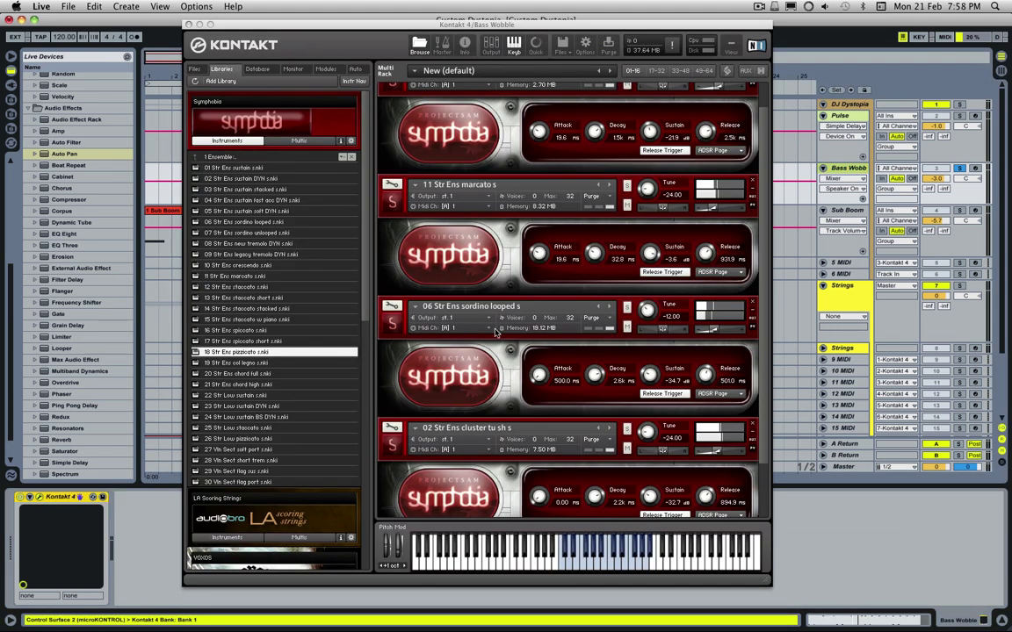
pyautogui.scroll(3, 503, 195)
pyautogui.scroll(-2, 504, 195)
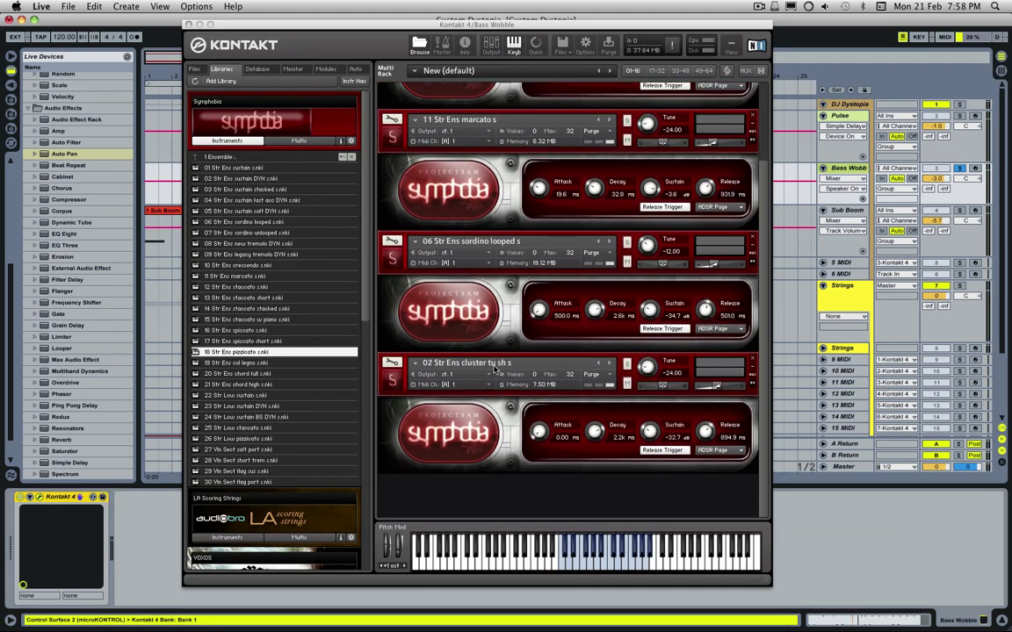
pyautogui.scroll(2, 505, 233)
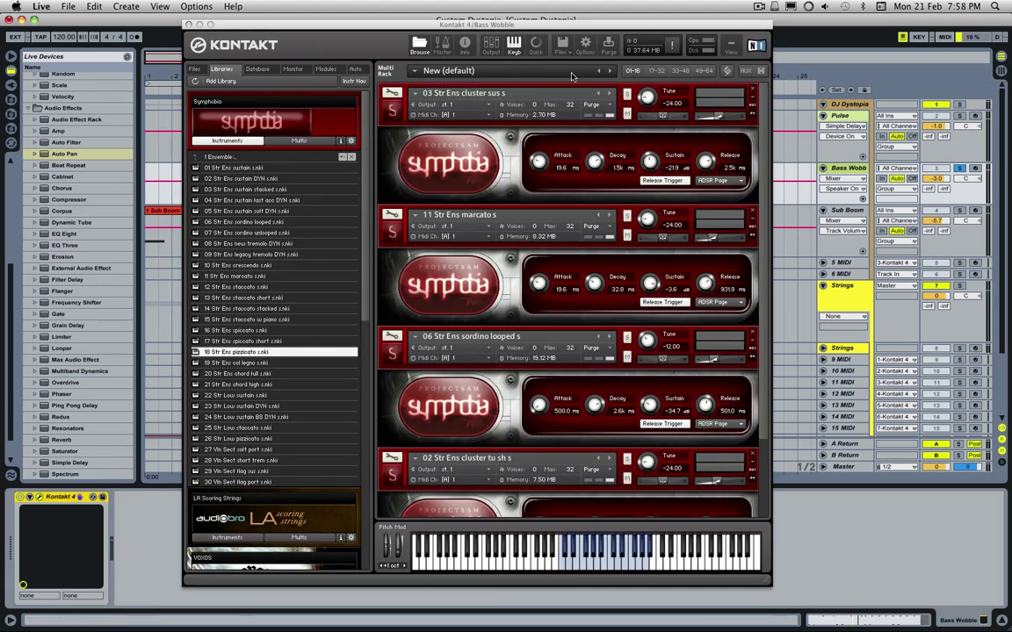
# - Open the Bass Wobble clip starting at bar 13 in the note editor beside Kontakt and play it
pyautogui.click(163, 221)
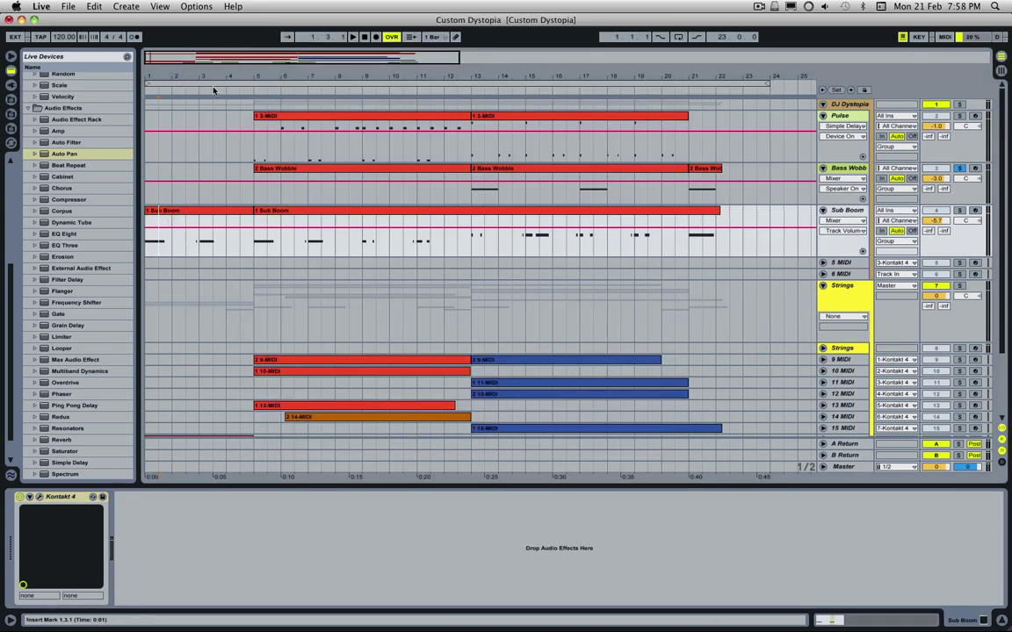
pyautogui.click(295, 172)
pyautogui.moveTo(348, 24); pyautogui.dragTo(0, 19)
pyautogui.click(610, 169)
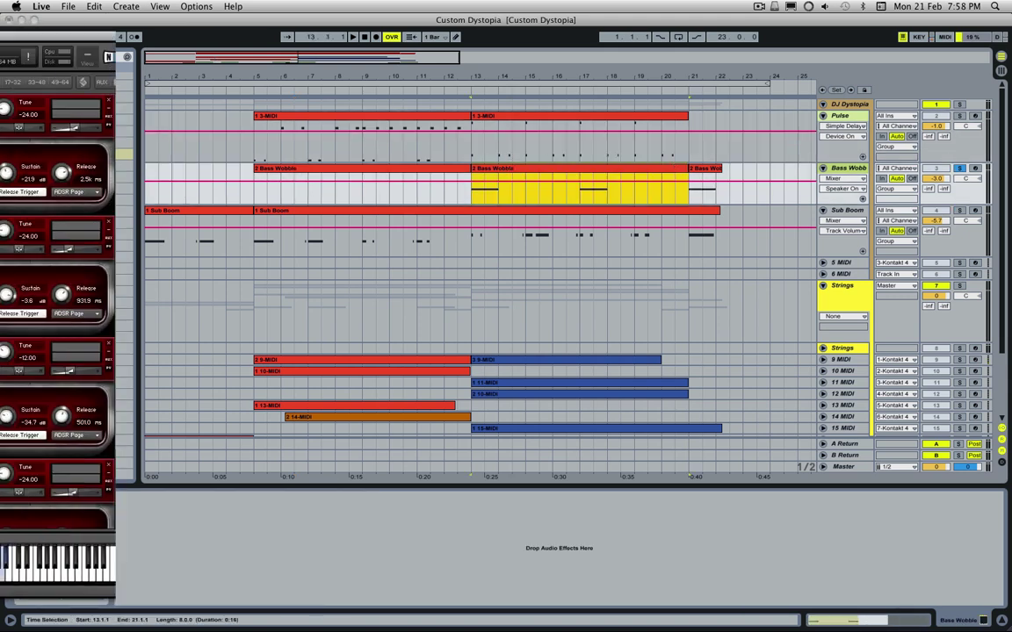
pyautogui.moveTo(33, 35); pyautogui.dragTo(325, 18)
pyautogui.doubleClick(494, 168)
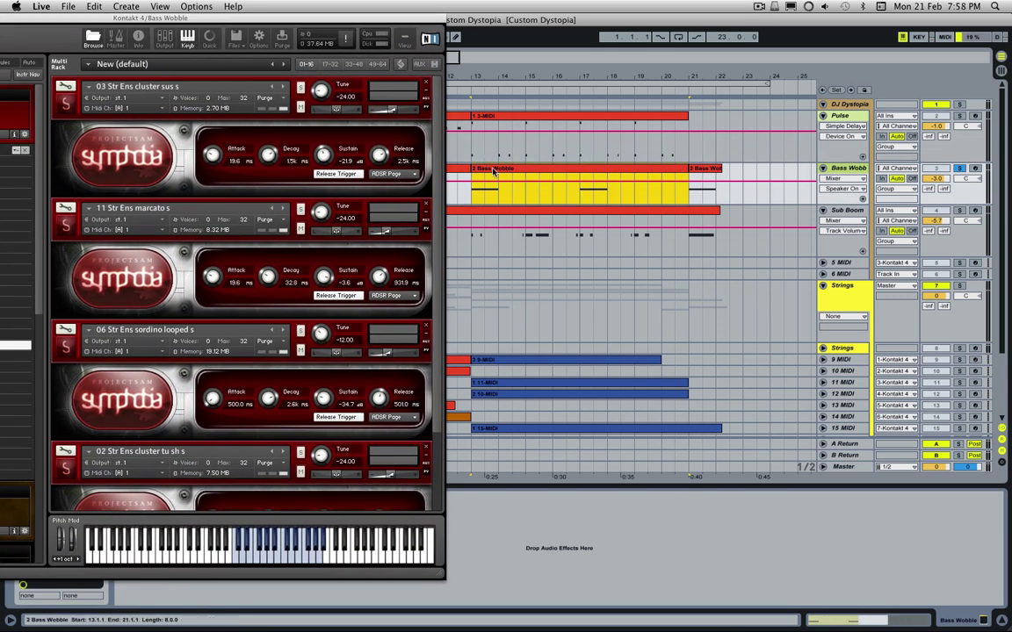
pyautogui.moveTo(148, 22); pyautogui.dragTo(748, 27)
pyautogui.click(262, 406)
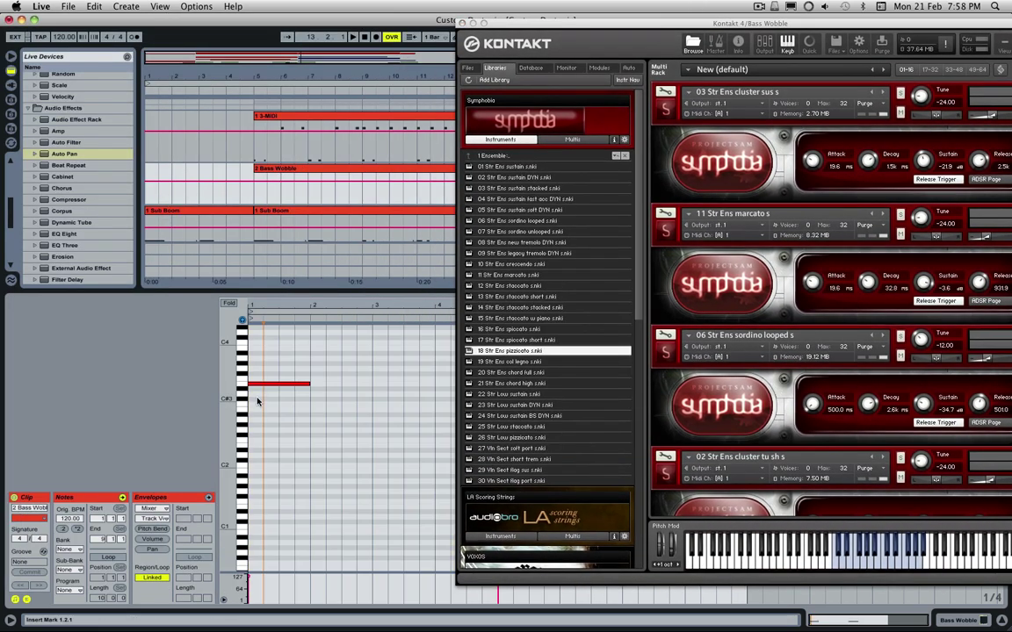
pyautogui.press('space')
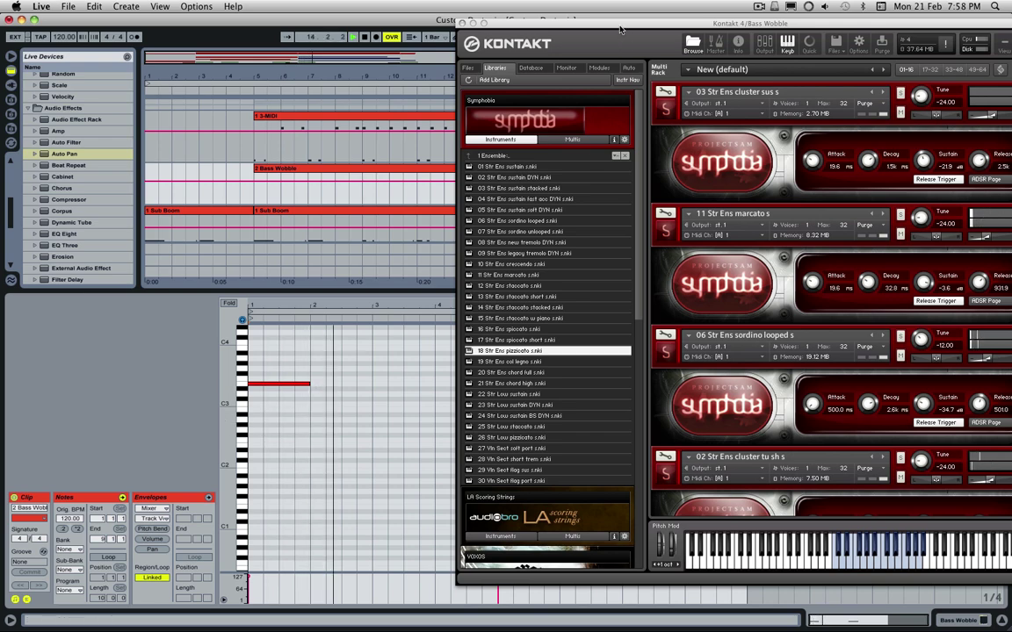
pyautogui.moveTo(620, 29); pyautogui.dragTo(786, 31)
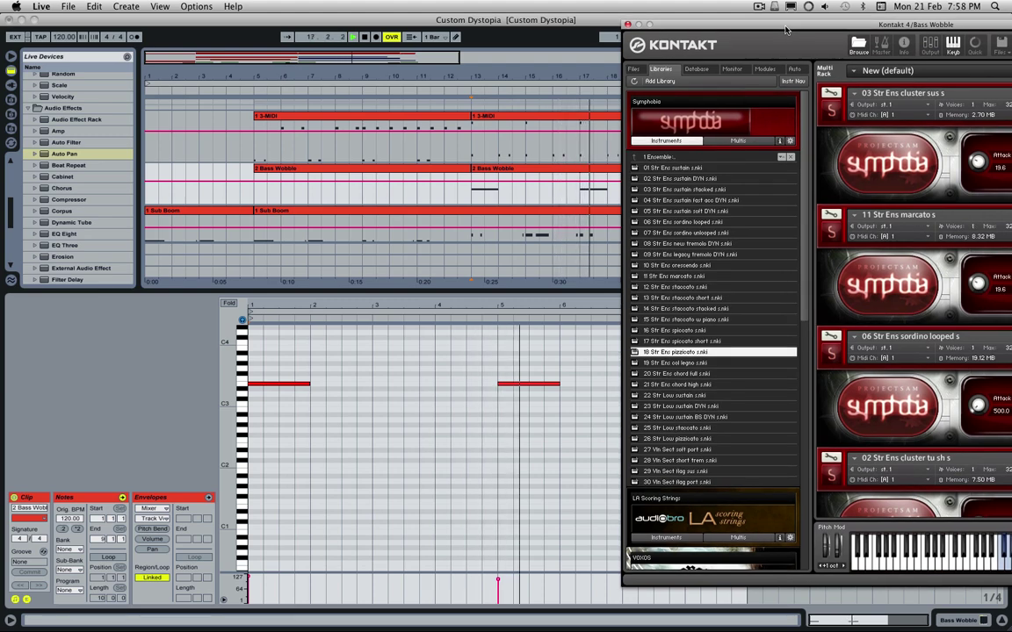
# - Solo the Pulse track together with Bass Wobble and play both from bar 13
pyautogui.moveTo(786, 31); pyautogui.dragTo(382, 28)
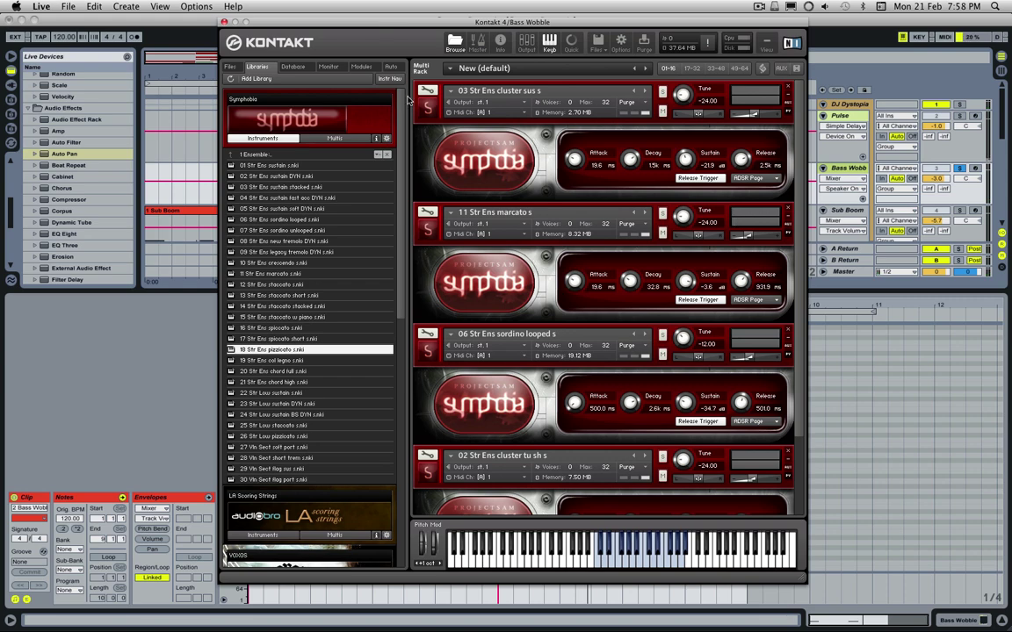
pyautogui.click(960, 115)
pyautogui.moveTo(552, 25); pyautogui.dragTo(0, 48)
pyautogui.click(506, 169)
pyautogui.press('space')
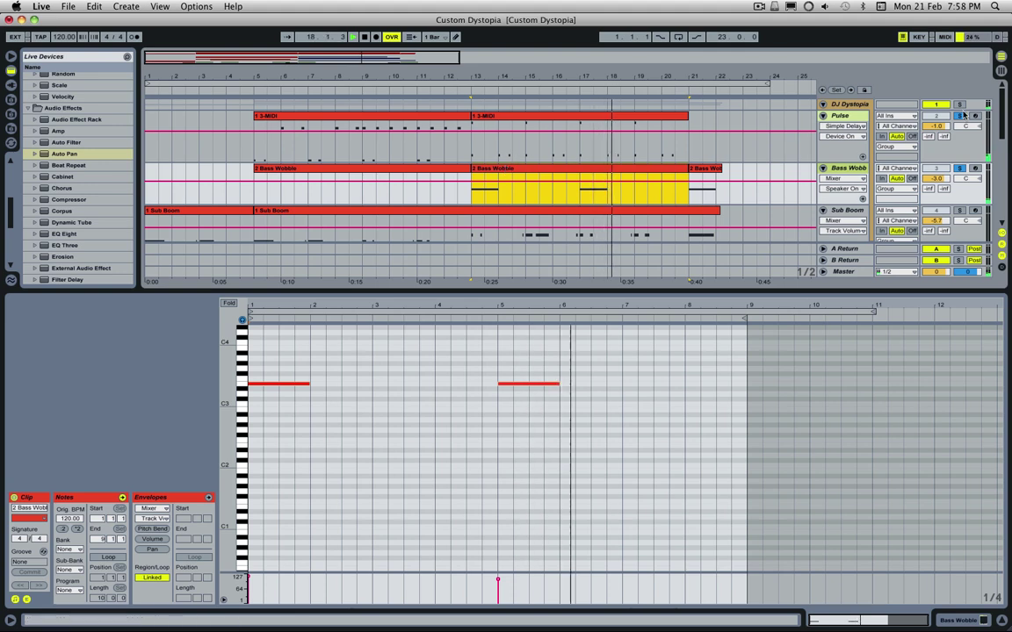
# - Unsolo the Pulse track, bring back the Bass Wobble Kontakt window, and solo its 03 Str Ens cluster sus s layer
pyautogui.click(826, 117)
pyautogui.press('super+alt+p')
pyautogui.moveTo(496, 18); pyautogui.dragTo(535, 40)
pyautogui.click(619, 114)
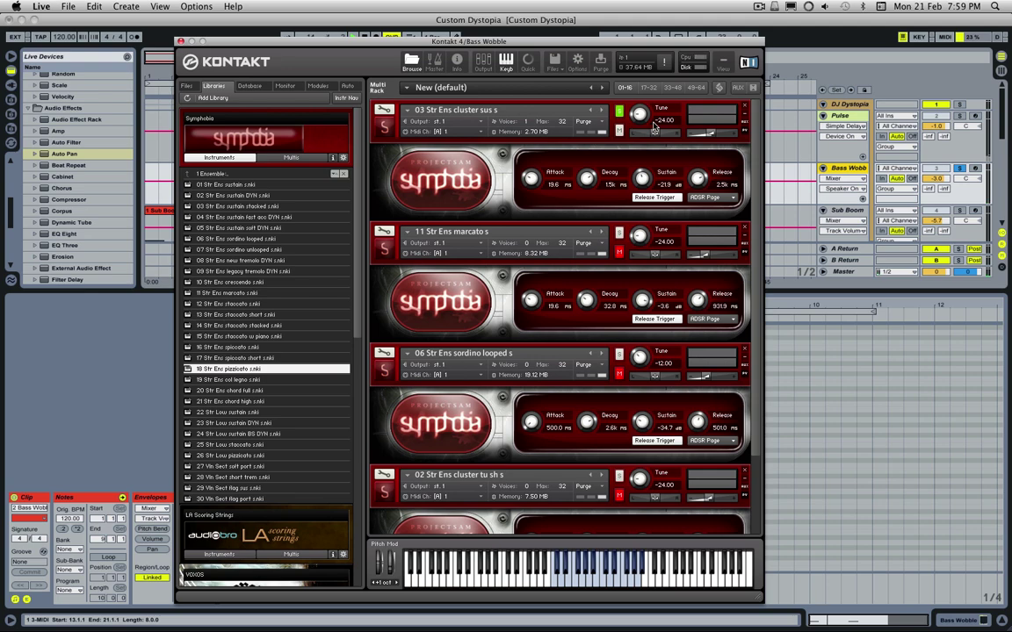
pyautogui.moveTo(600, 43); pyautogui.dragTo(361, 42)
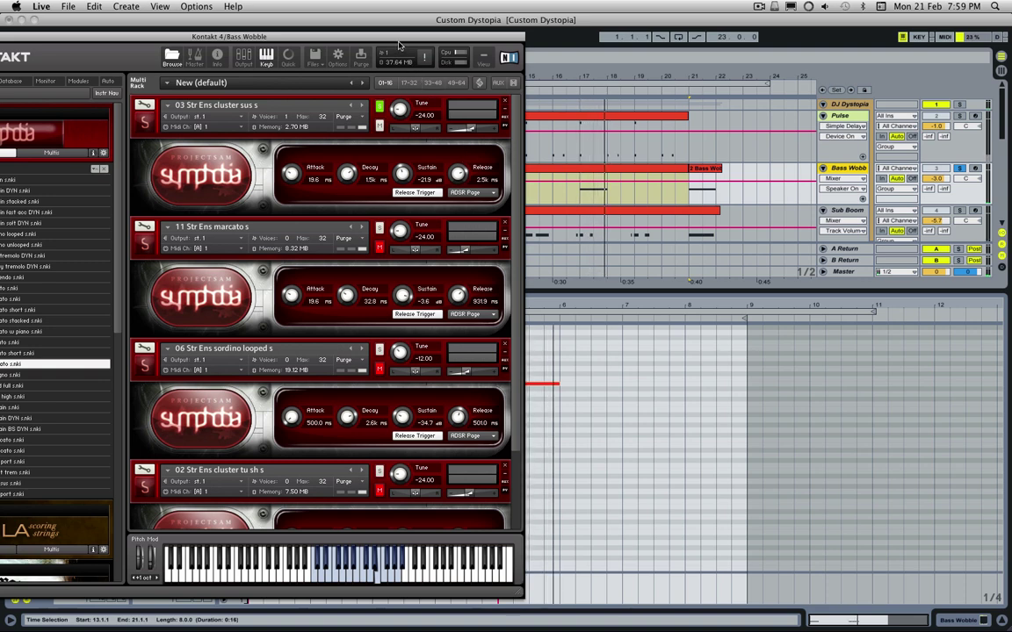
pyautogui.moveTo(400, 44); pyautogui.dragTo(481, 44)
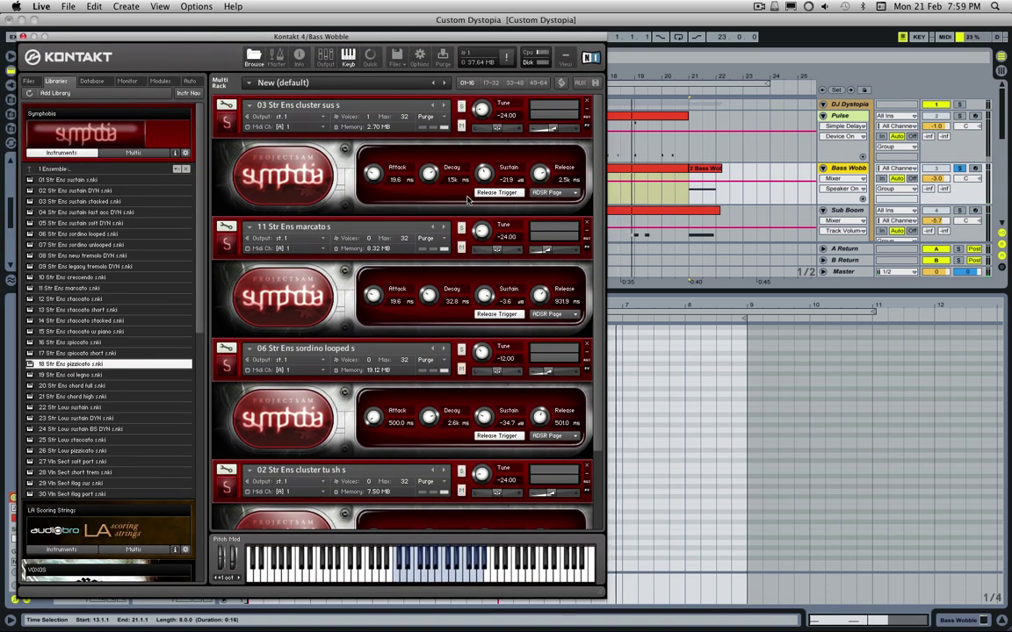
# - Audition the 11 Str Ens marcato s layer and the 06 Str Ens sordino looped s layer by soloing each in turn
pyautogui.click(461, 229)
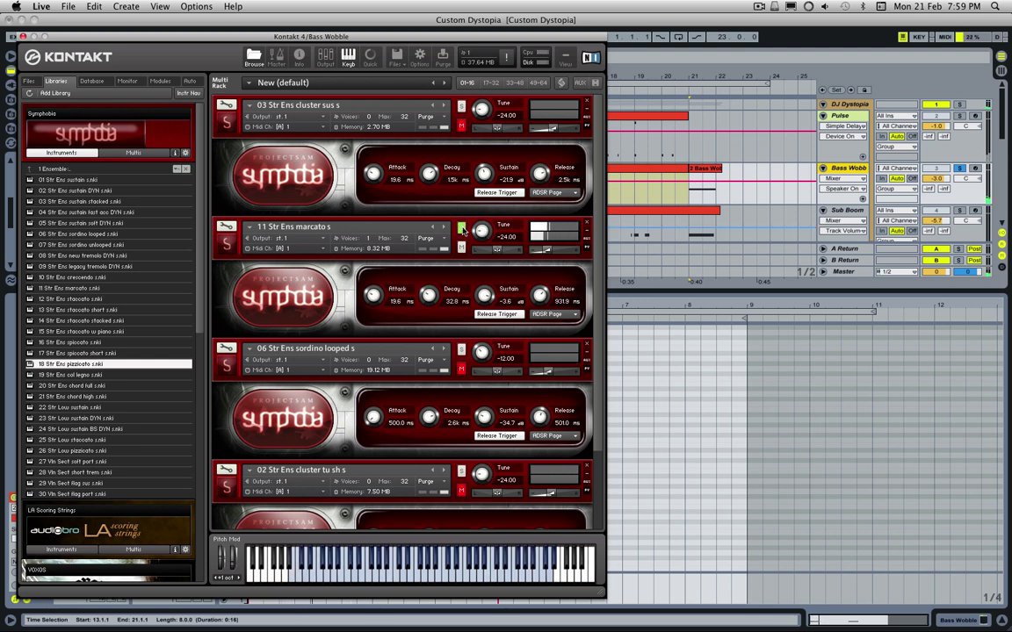
pyautogui.click(461, 229)
pyautogui.click(461, 350)
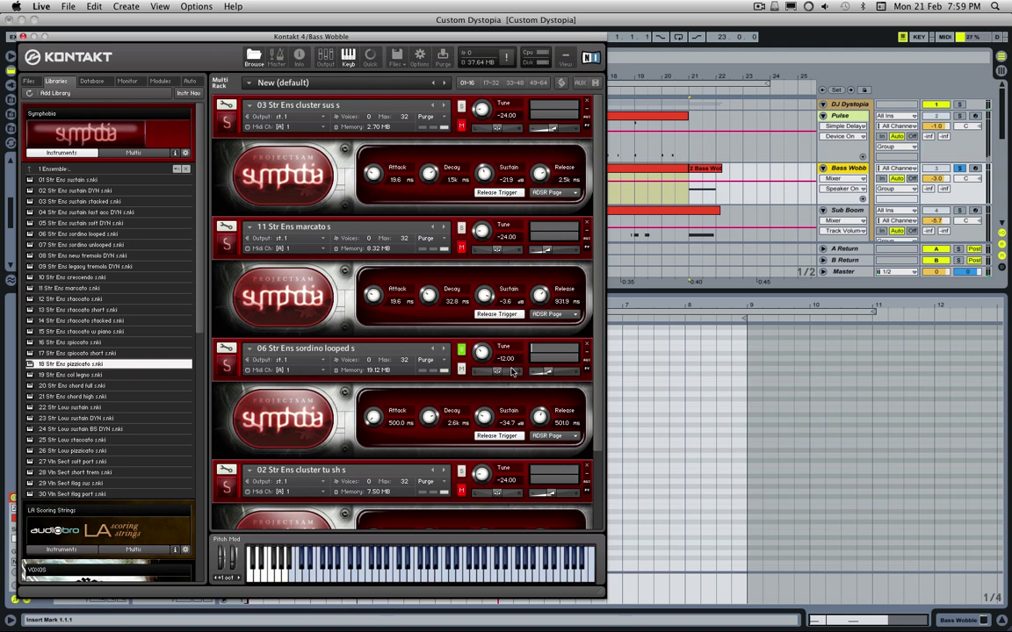
# - Inspect the insert effects of the 06 Str Ens sordino looped s layer, unsolo it and return to the rack
pyautogui.click(226, 349)
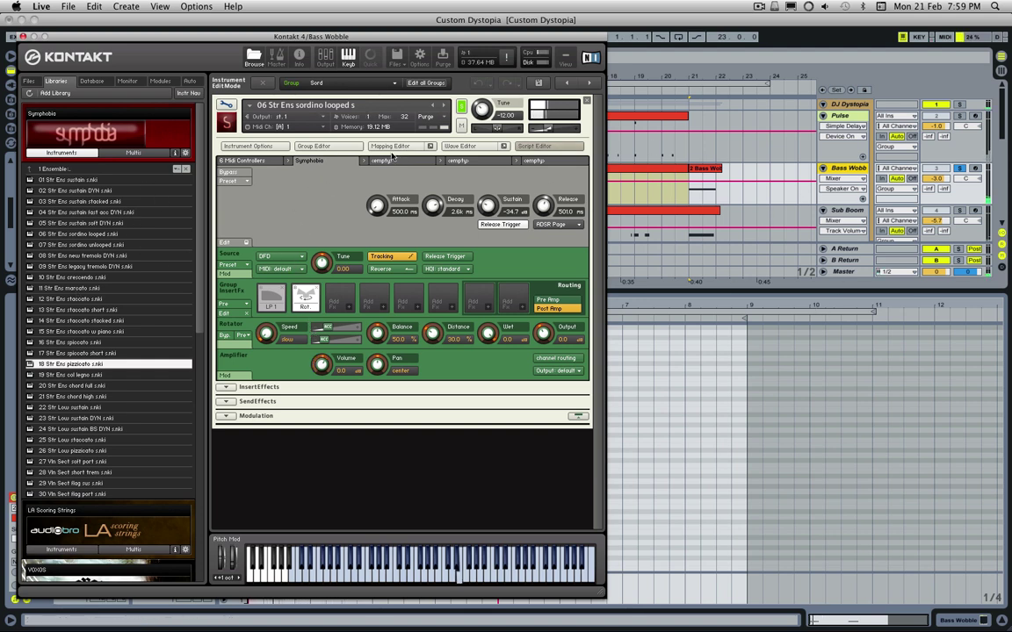
pyautogui.click(461, 107)
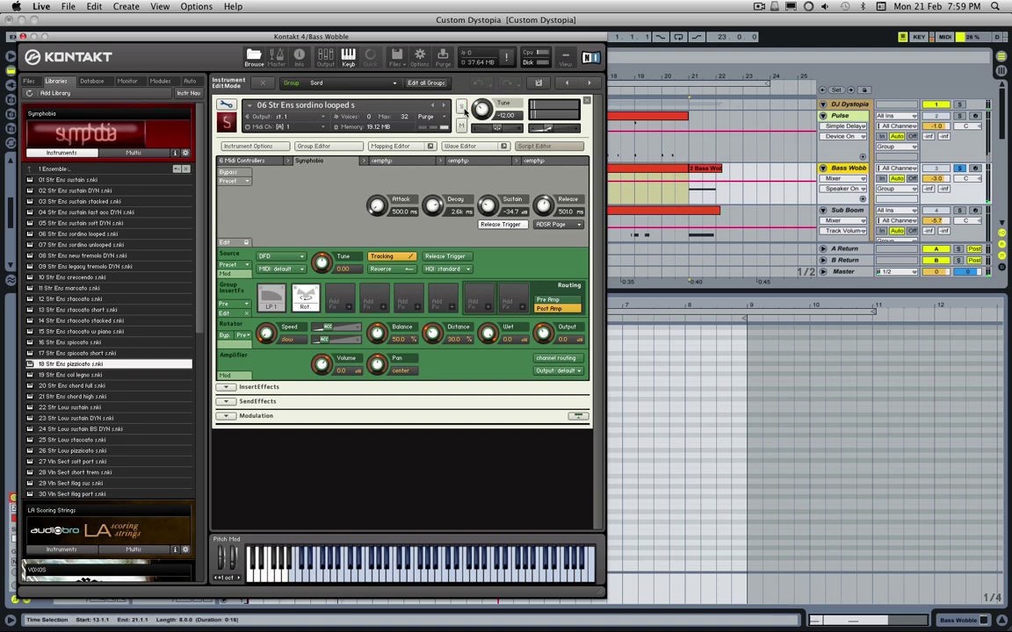
pyautogui.click(227, 106)
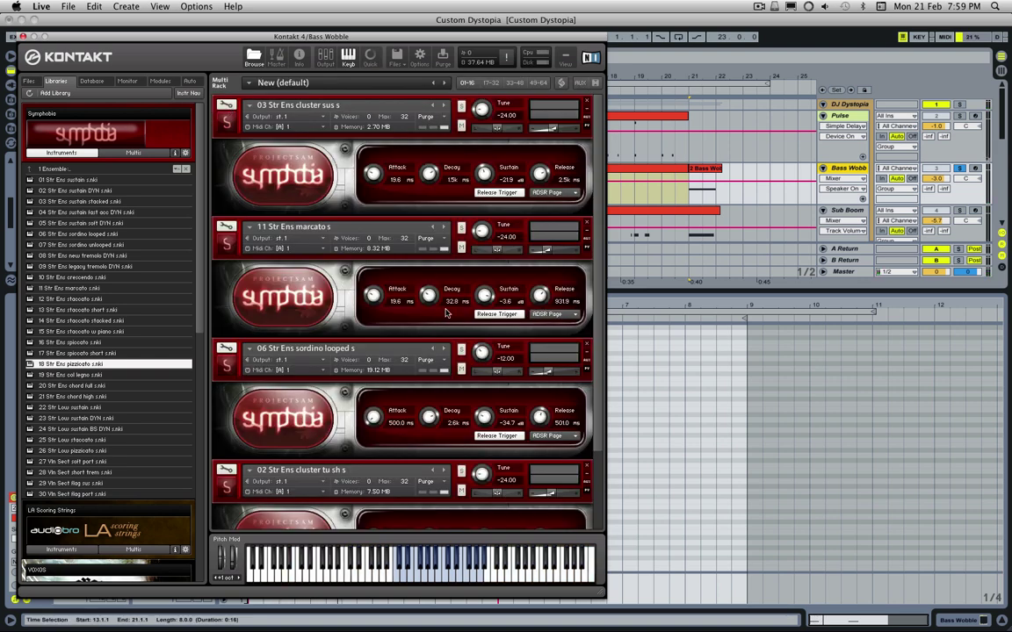
# - Solo the 02 Str Ens cluster tu sh s layer and set its tuning to -24.00
pyautogui.scroll(-1, 447, 315)
pyautogui.scroll(-6, 315, 328)
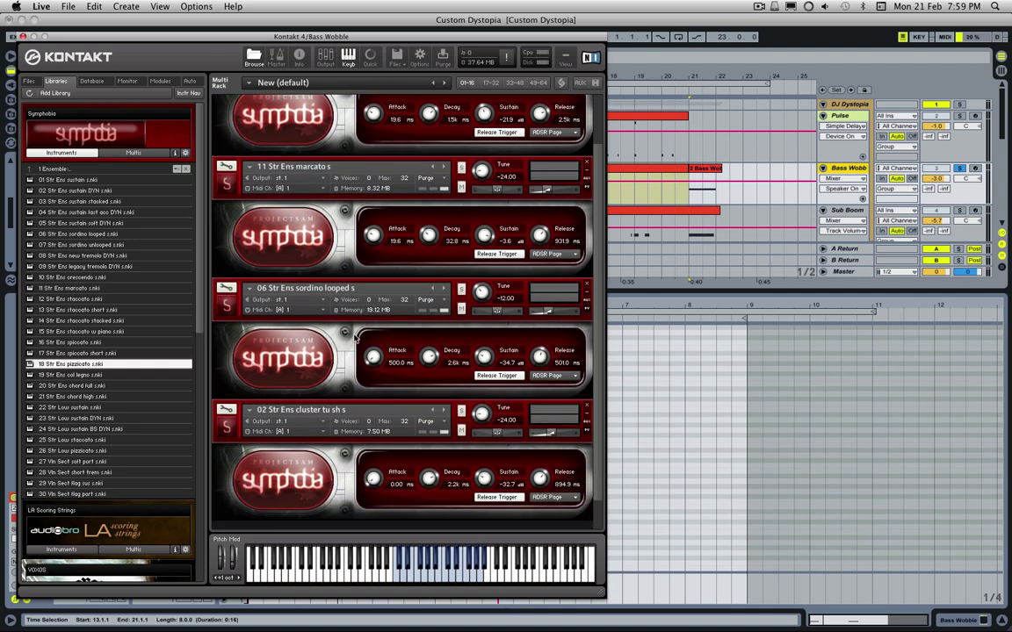
pyautogui.click(462, 378)
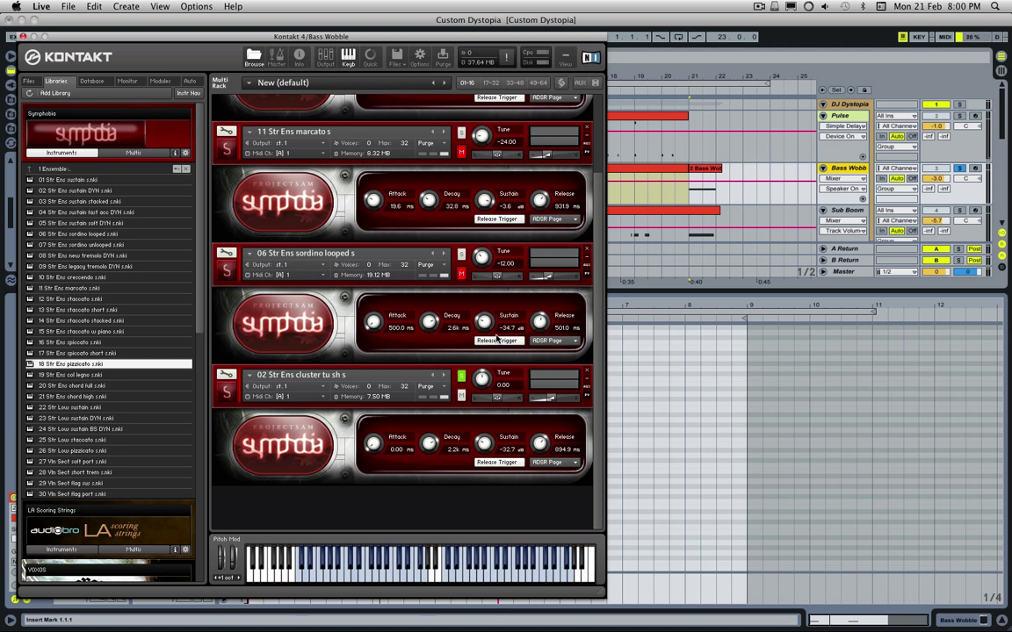
pyautogui.moveTo(482, 383); pyautogui.dragTo(479, 426)
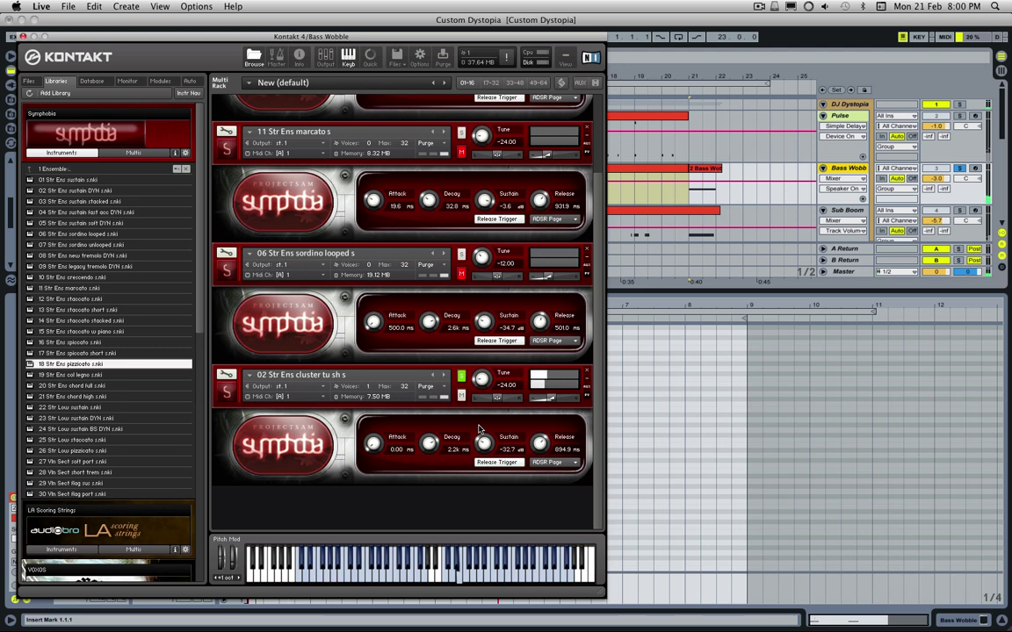
# - Examine the distortion and rotator inserts of the 02 Str Ens cluster tu sh s layer, and return to the full unsoloed rack
pyautogui.click(227, 375)
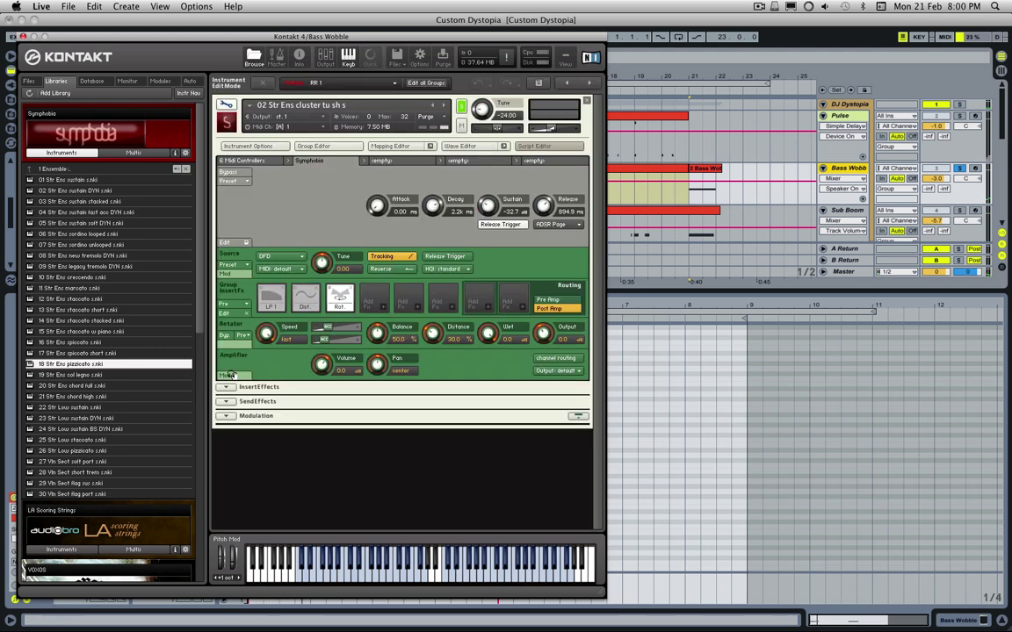
pyautogui.click(304, 299)
pyautogui.click(338, 303)
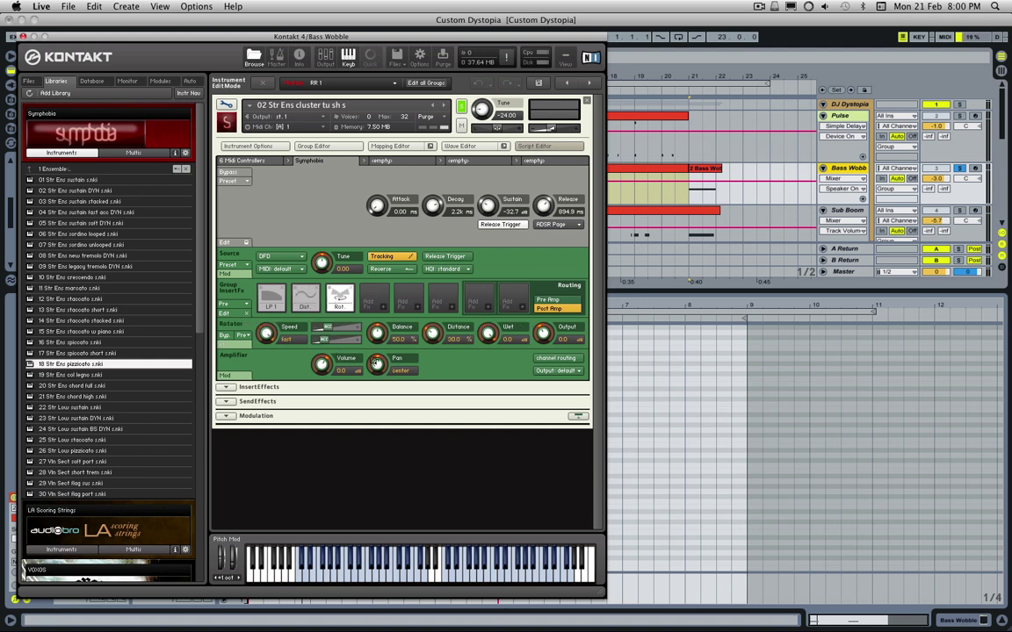
pyautogui.click(234, 106)
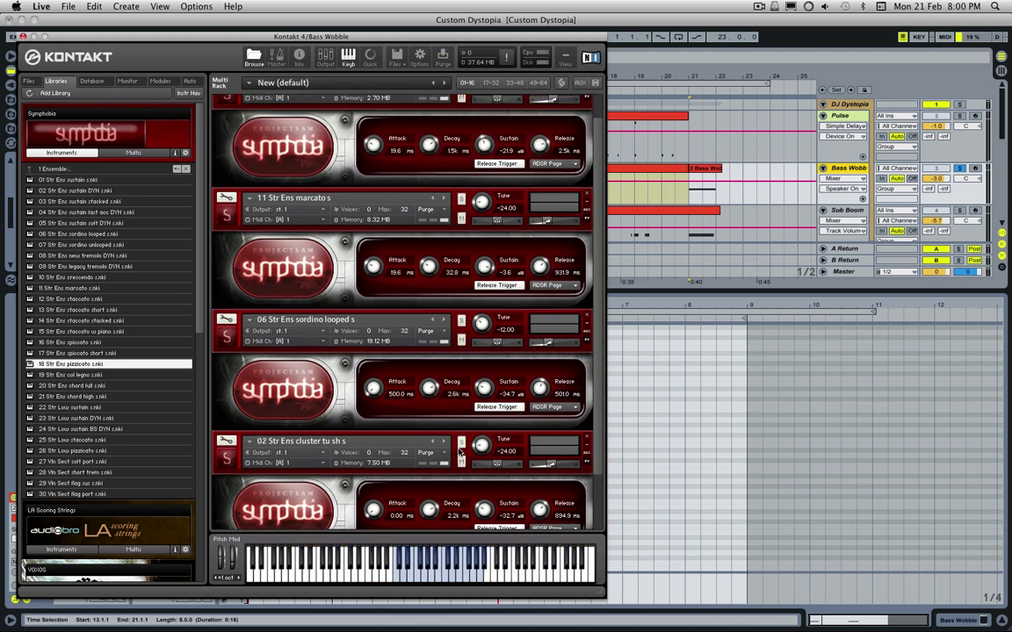
pyautogui.scroll(1, 458, 450)
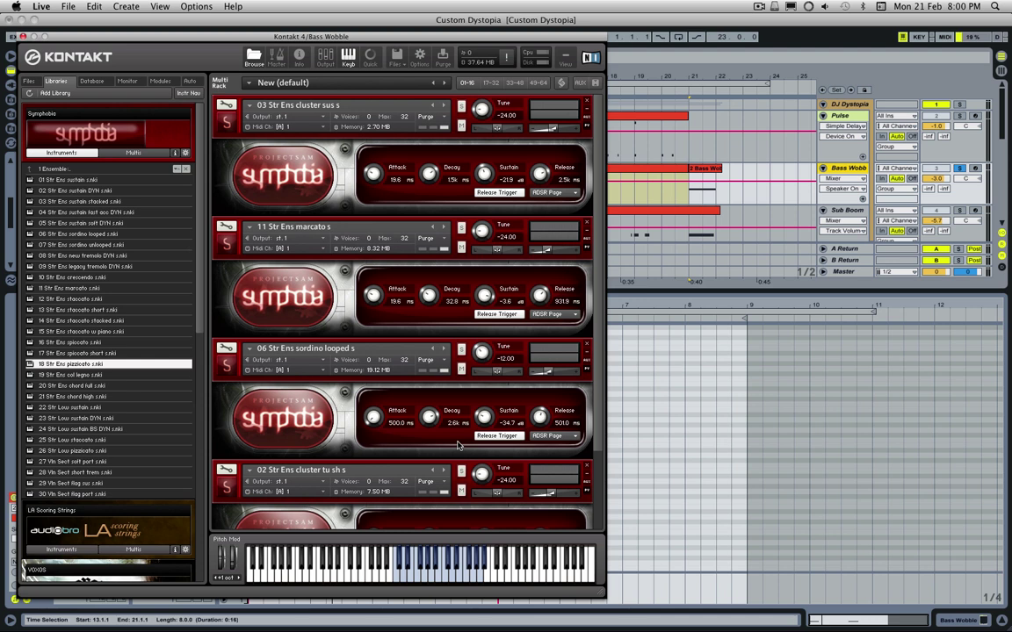
# - Unsolo the Bass Wobble track and move its Kontakt window out of the way of the arrangement
pyautogui.click(924, 98)
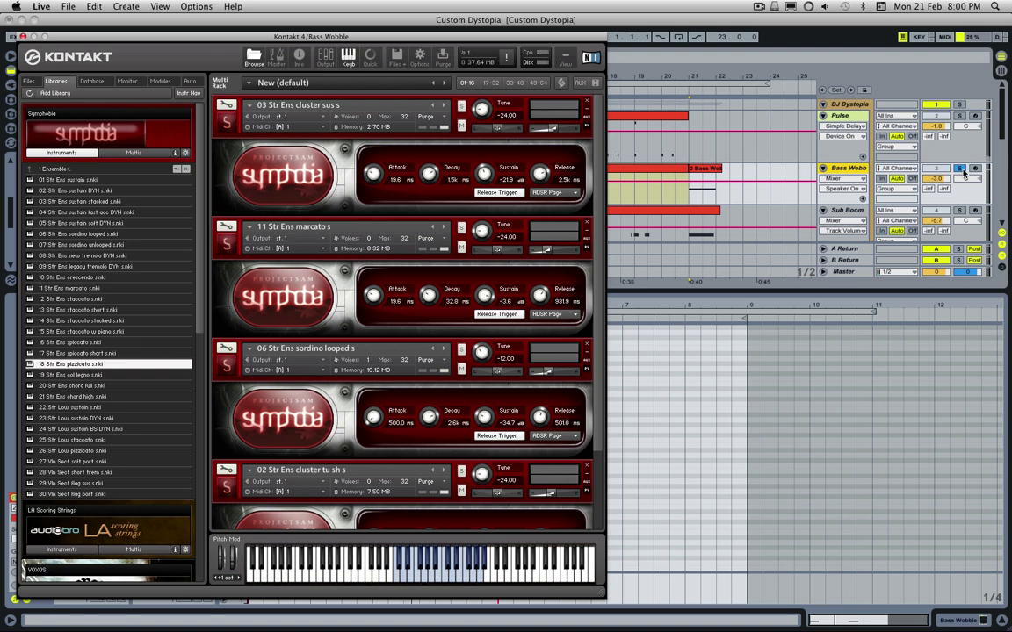
pyautogui.click(962, 172)
pyautogui.scroll(-2, 710, 164)
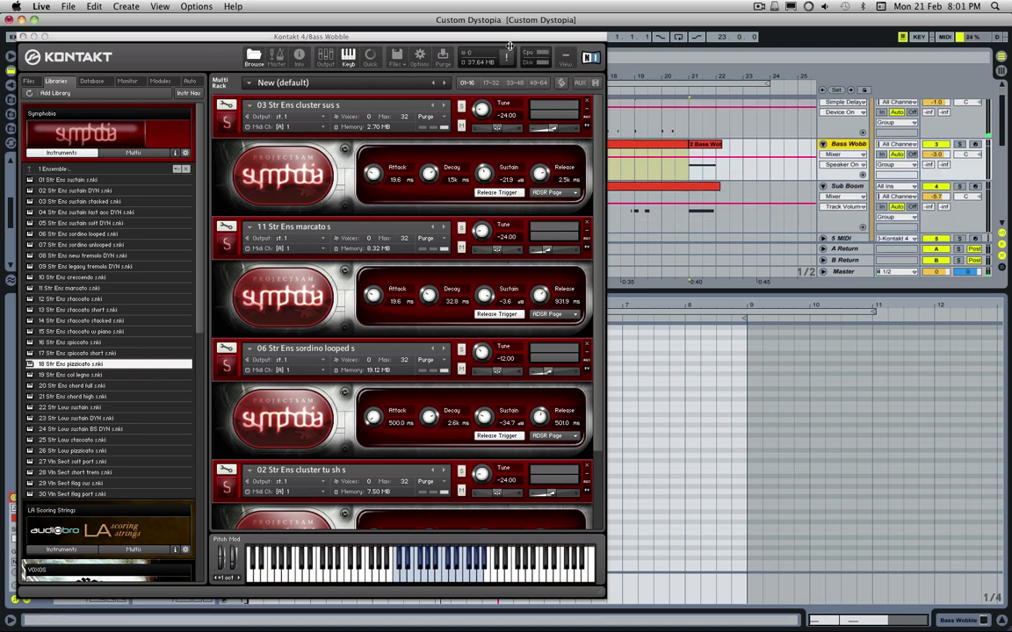
pyautogui.moveTo(501, 39); pyautogui.dragTo(0, 29)
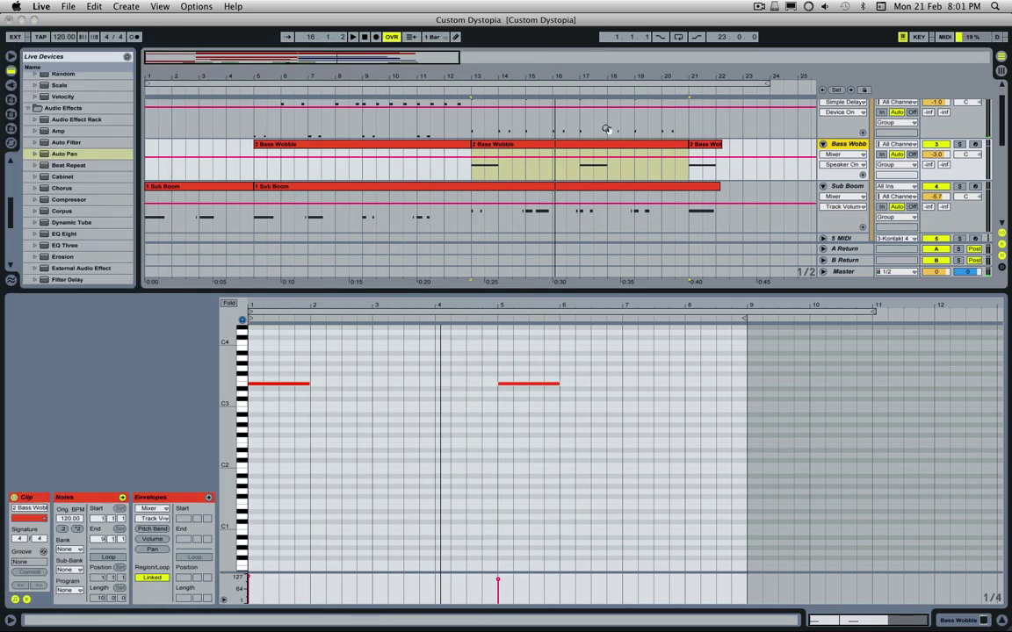
# - Open the Sub Boom clip at bar 1 in the note editor, clear its Kontakt window away, and play it
pyautogui.click(849, 187)
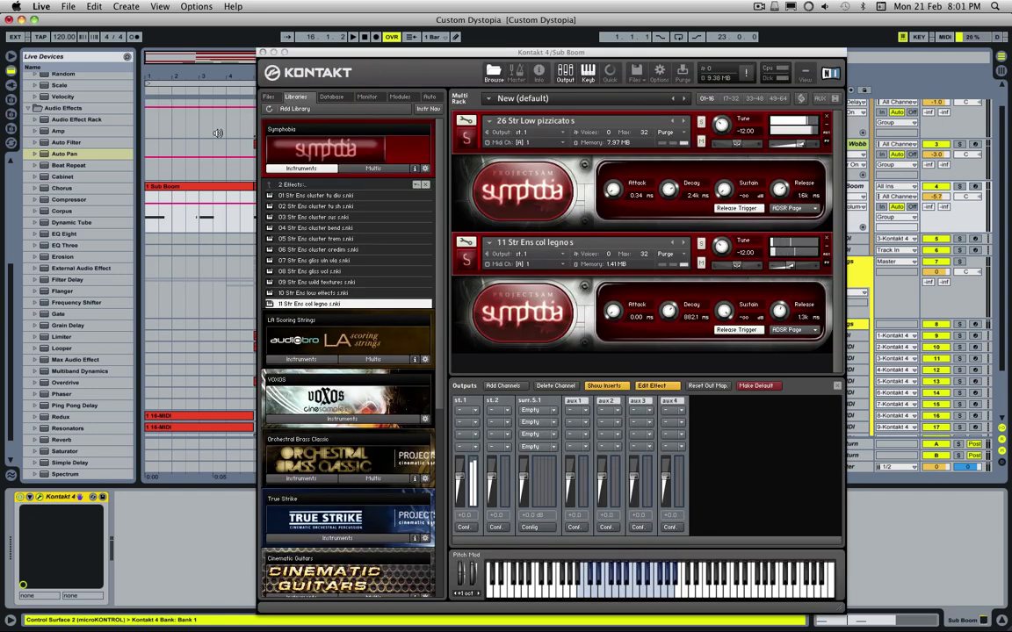
pyautogui.doubleClick(193, 188)
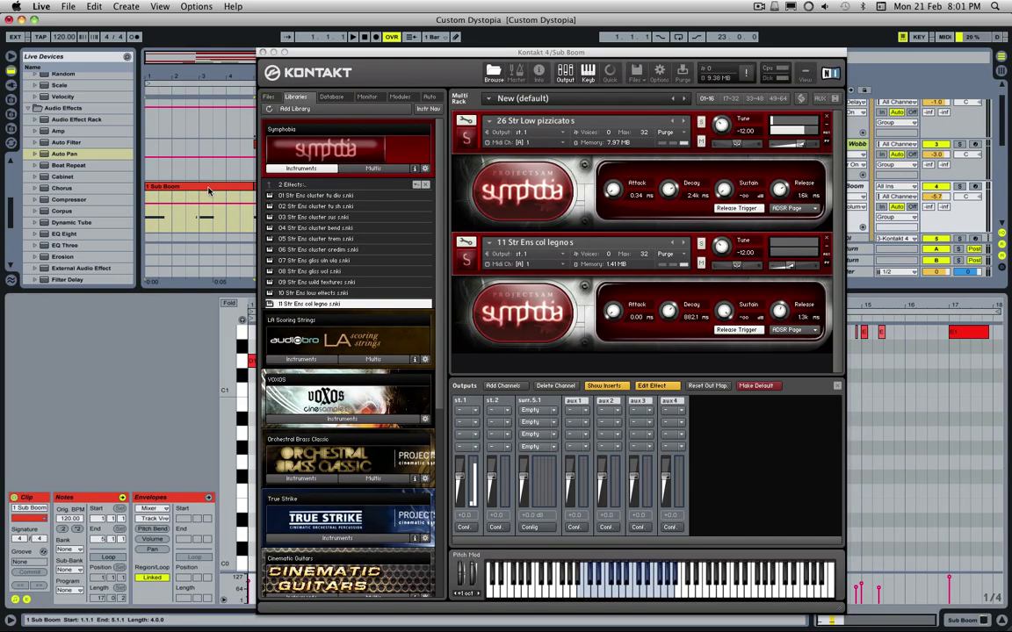
pyautogui.moveTo(399, 49); pyautogui.dragTo(0, 26)
pyautogui.press('space')
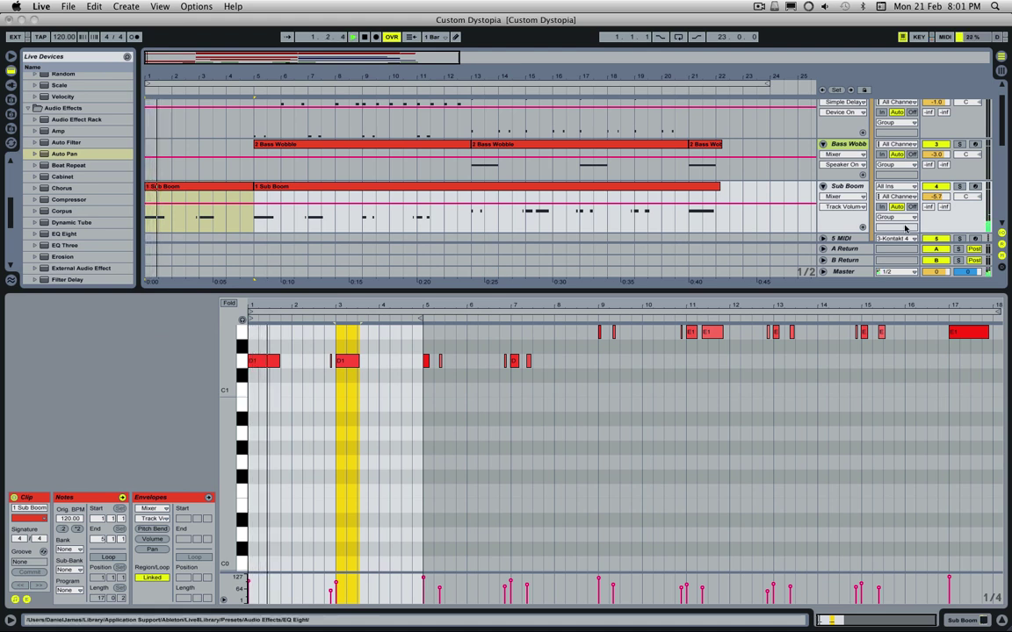
pyautogui.press('space')
# - Solo the Sub Boom track with its Kontakt window in view, comparing playback with and without the solo
pyautogui.click(958, 189)
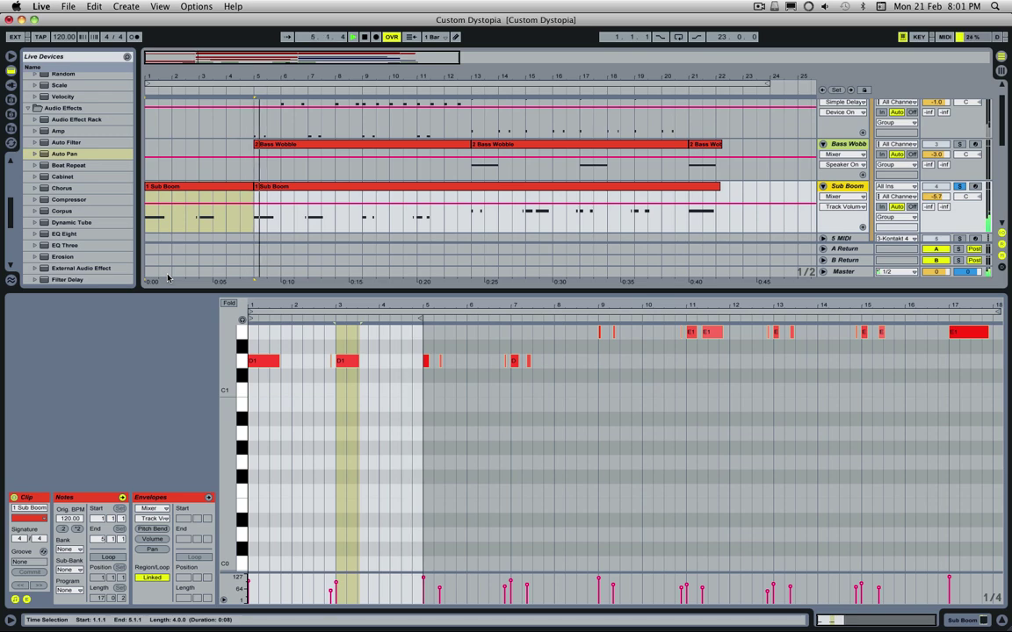
pyautogui.moveTo(0, 43); pyautogui.dragTo(536, 43)
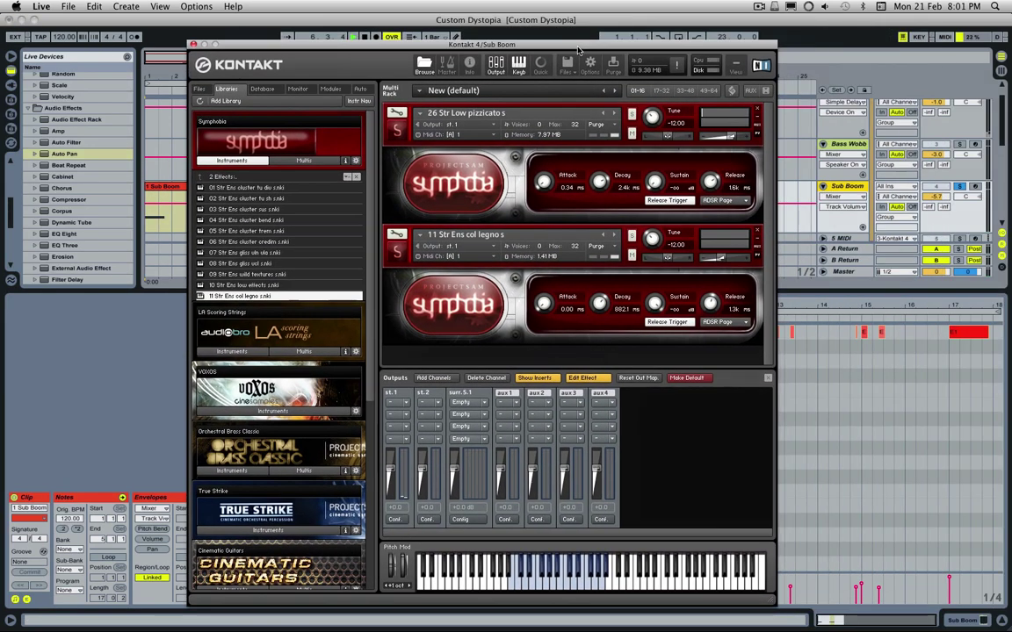
pyautogui.click(963, 188)
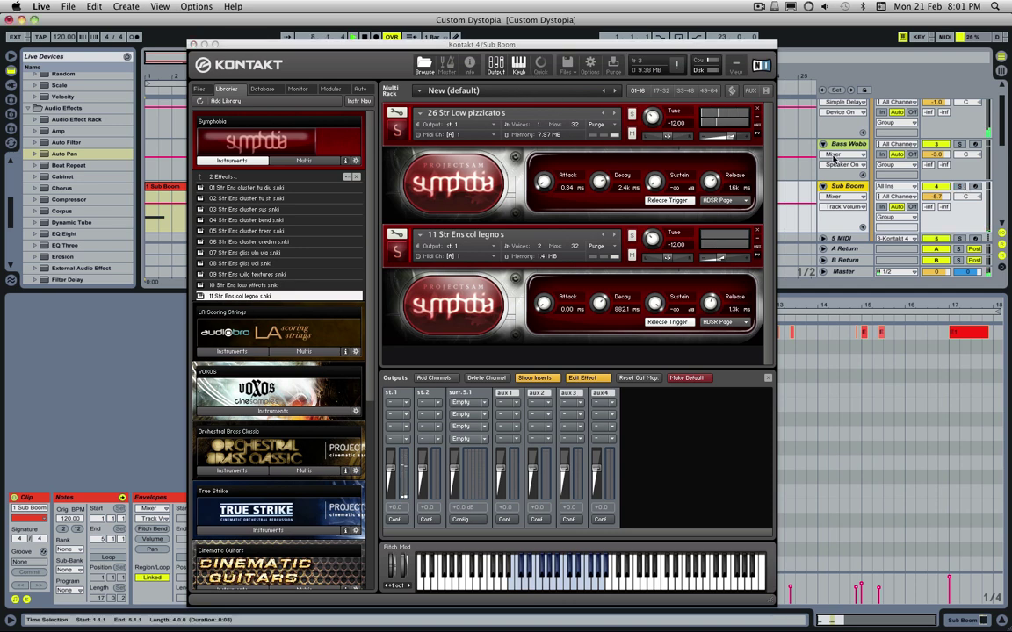
pyautogui.click(959, 186)
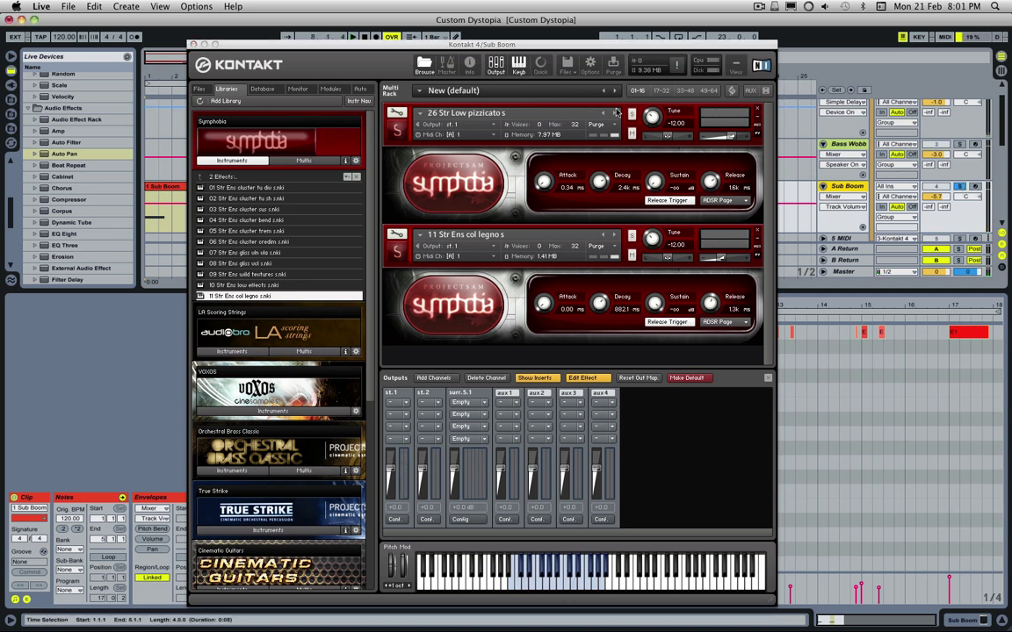
# - Solo the 26 Str Low pizzicato s layer, sweep its LP4 filter cutoff during playback, and return to the unsoloed rack
pyautogui.click(631, 116)
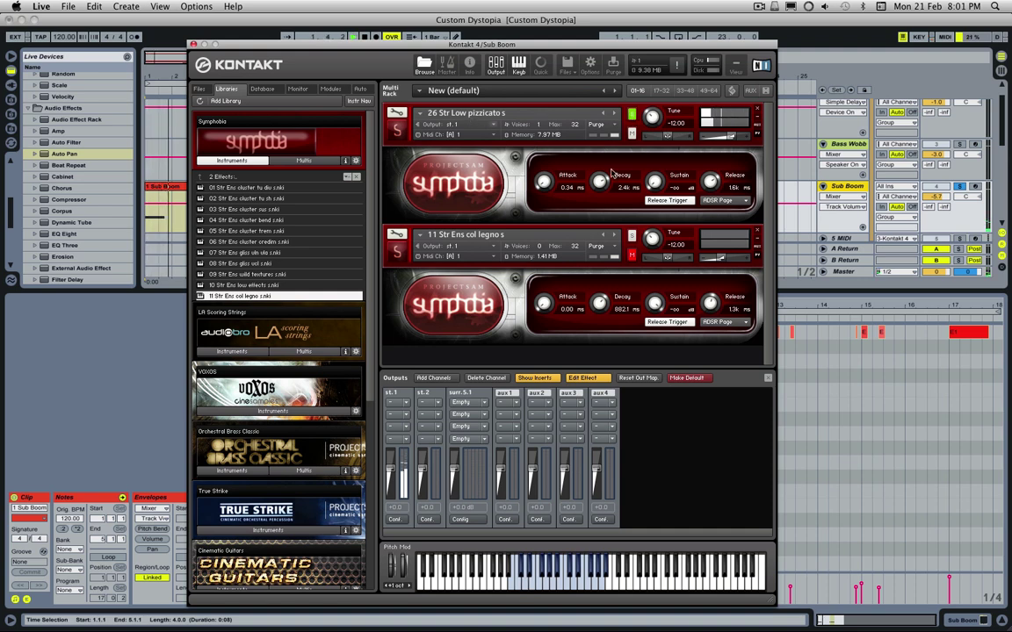
pyautogui.click(401, 113)
pyautogui.scroll(-1, 565, 335)
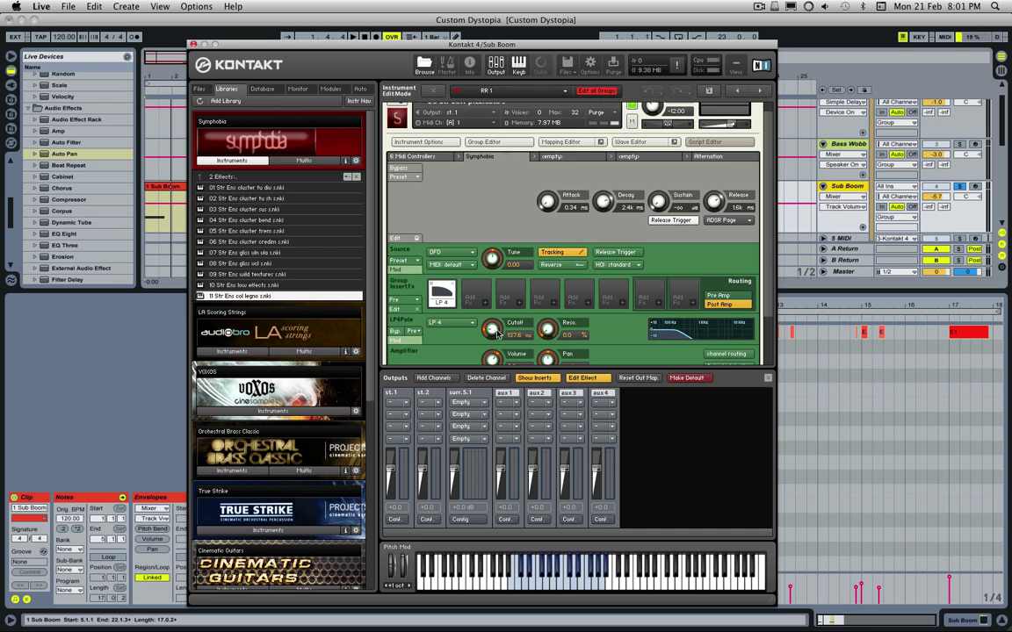
pyautogui.press('space')
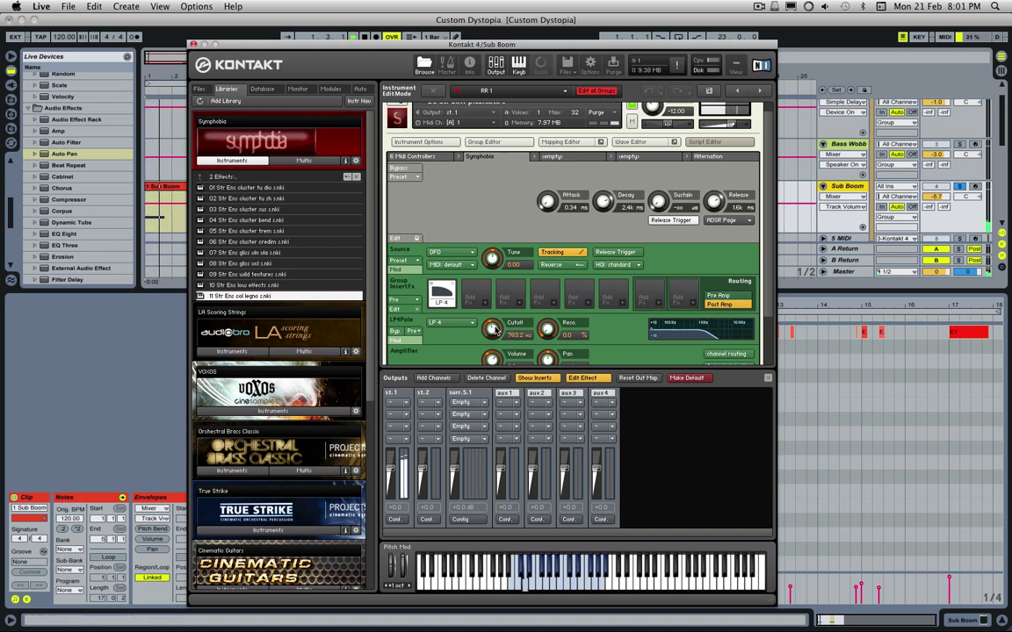
pyautogui.moveTo(496, 332)
pyautogui.mouseDown()
pyautogui.moveTo(505, 341)
pyautogui.moveTo(494, 334)
pyautogui.mouseUp()
pyautogui.click(353, 37)
pyautogui.scroll(1, 492, 335)
pyautogui.click(400, 110)
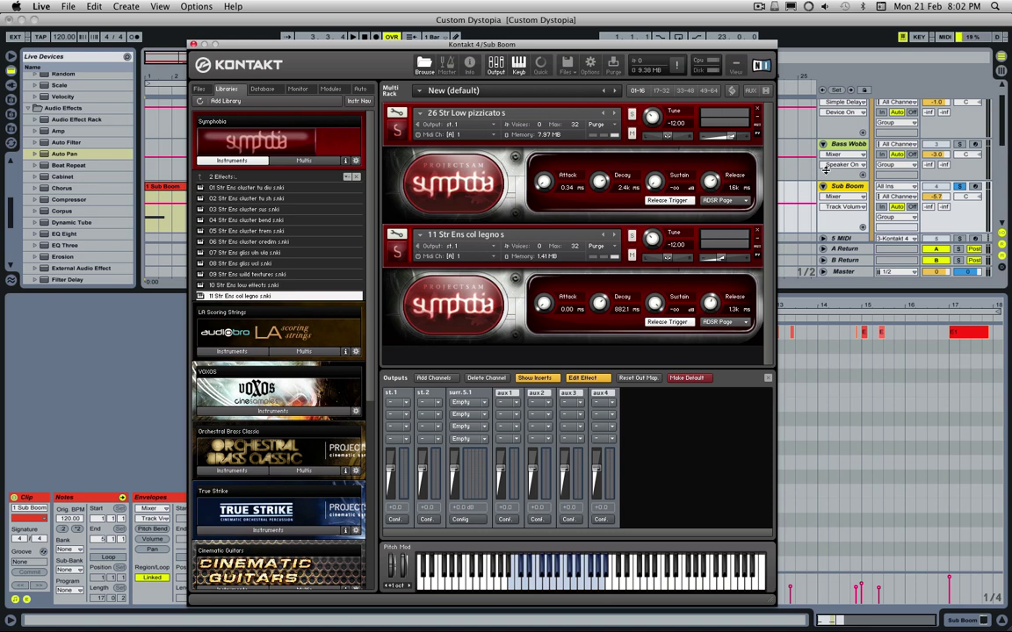
# - Solo the 11 Str Ens col legno s layer, audition it with its BP4 filter bypassed and active, and return to the rack
pyautogui.scroll(2, 912, 189)
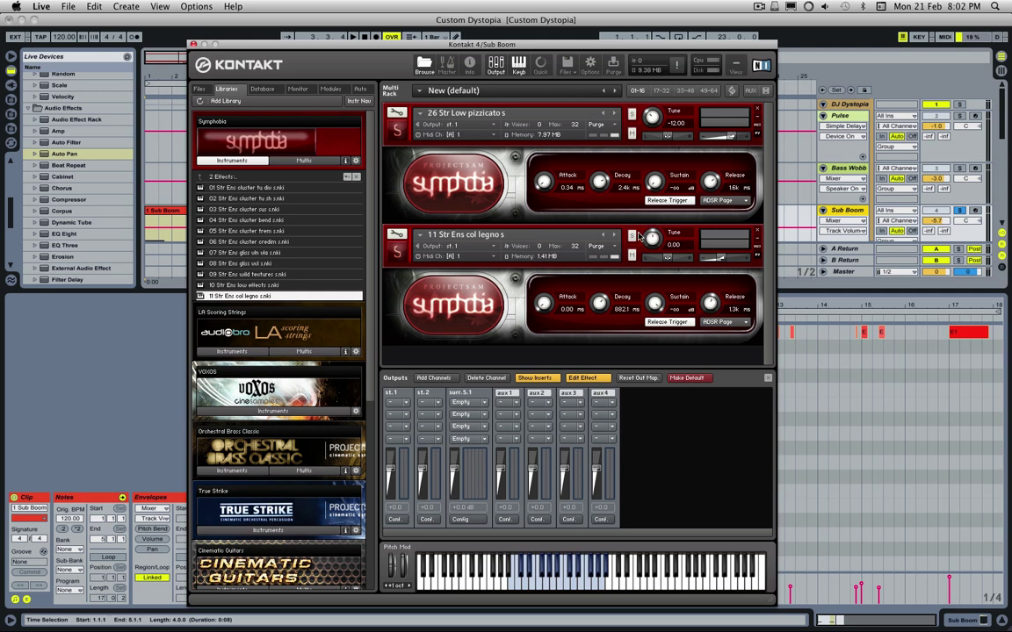
pyautogui.click(632, 235)
pyautogui.click(395, 237)
pyautogui.scroll(-1, 518, 312)
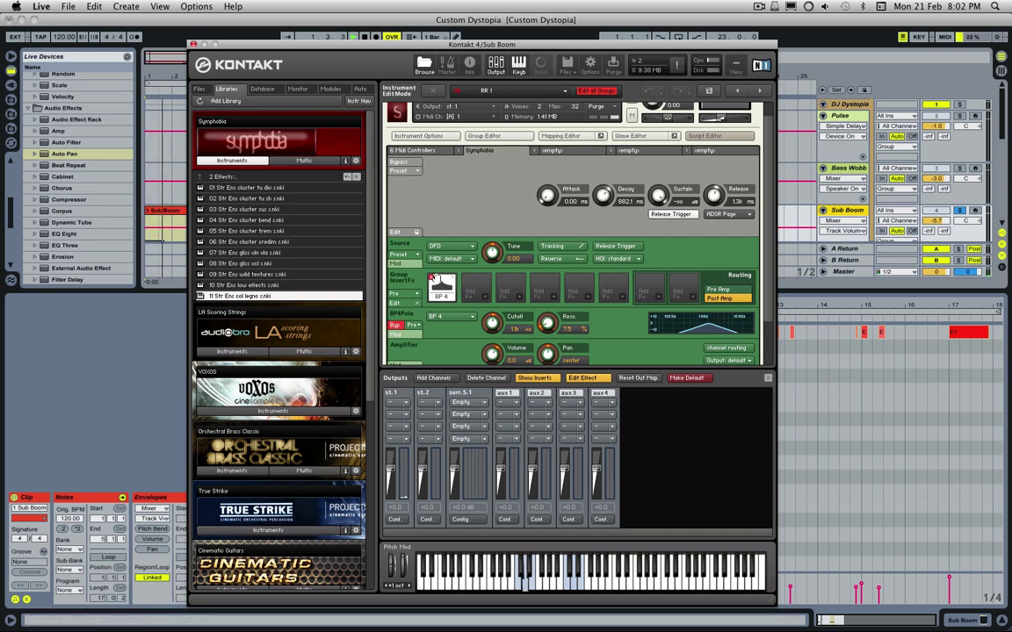
pyautogui.scroll(1, 643, 183)
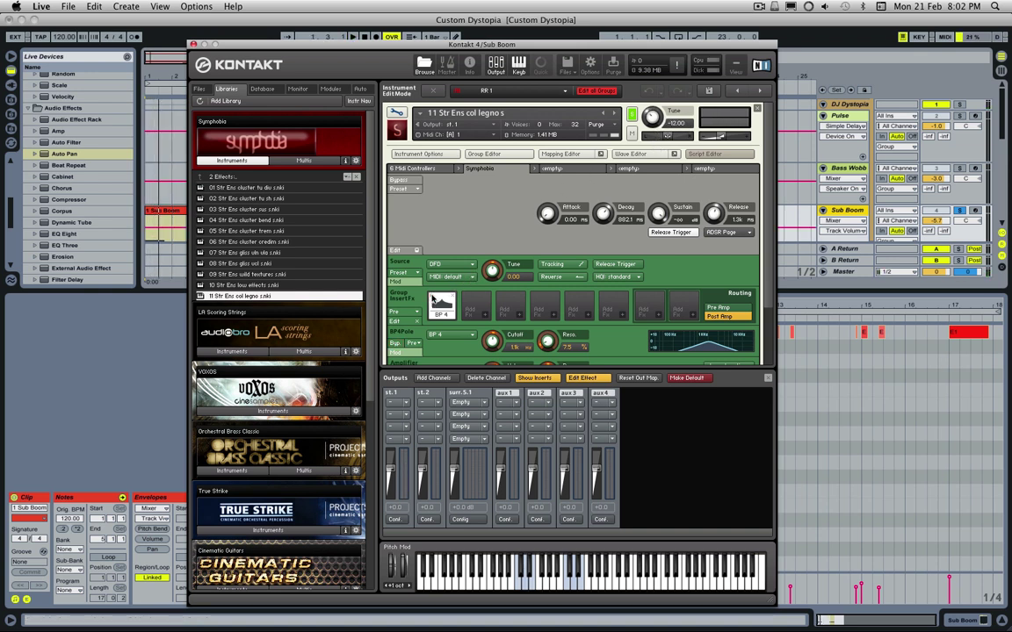
pyautogui.scroll(-2, 577, 225)
pyautogui.scroll(2, 577, 225)
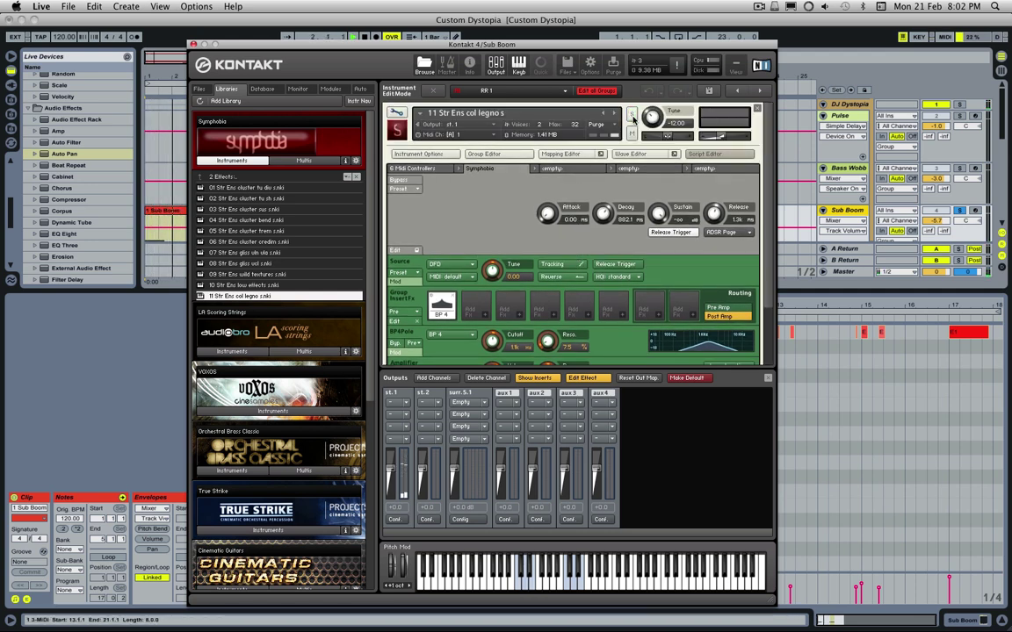
pyautogui.click(397, 112)
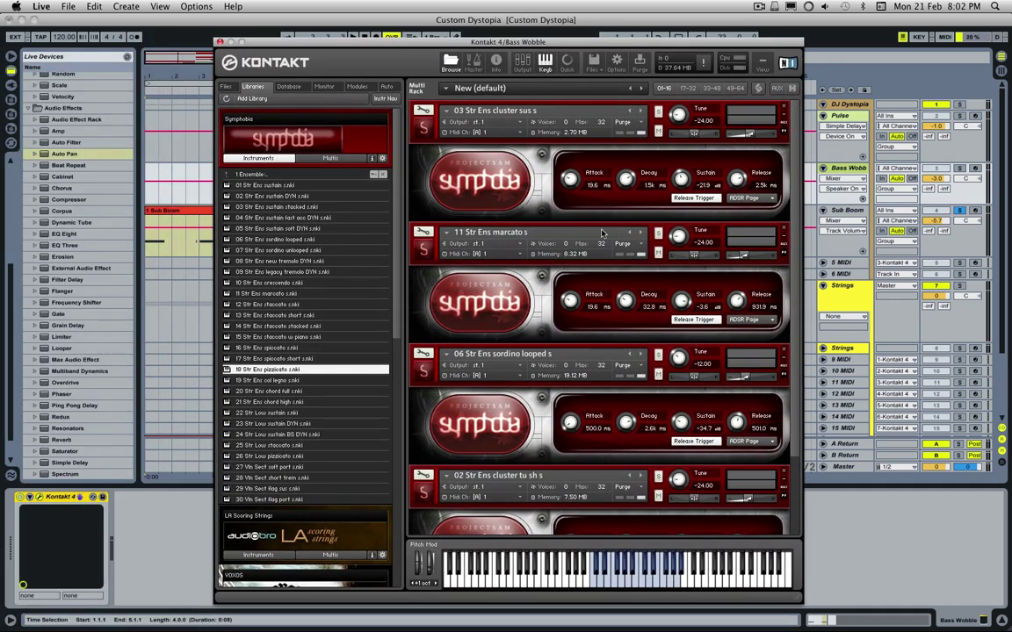
# - Review the Bass Wobble Kontakt layers, and bring up the Pulse track's Stabs4delays rack from its first layer
pyautogui.scroll(-3, 601, 235)
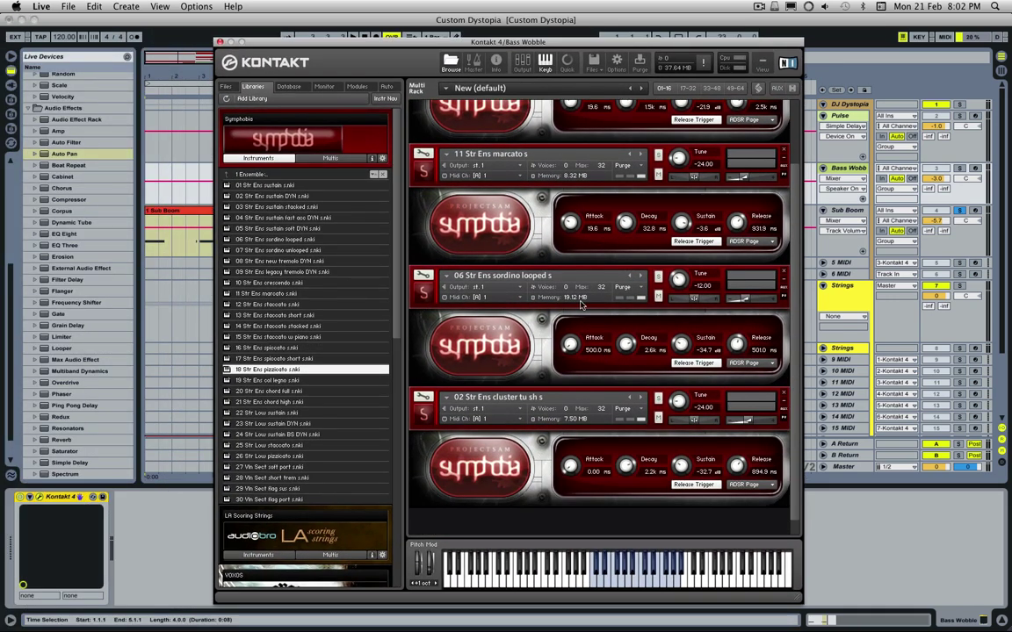
pyautogui.scroll(3, 559, 404)
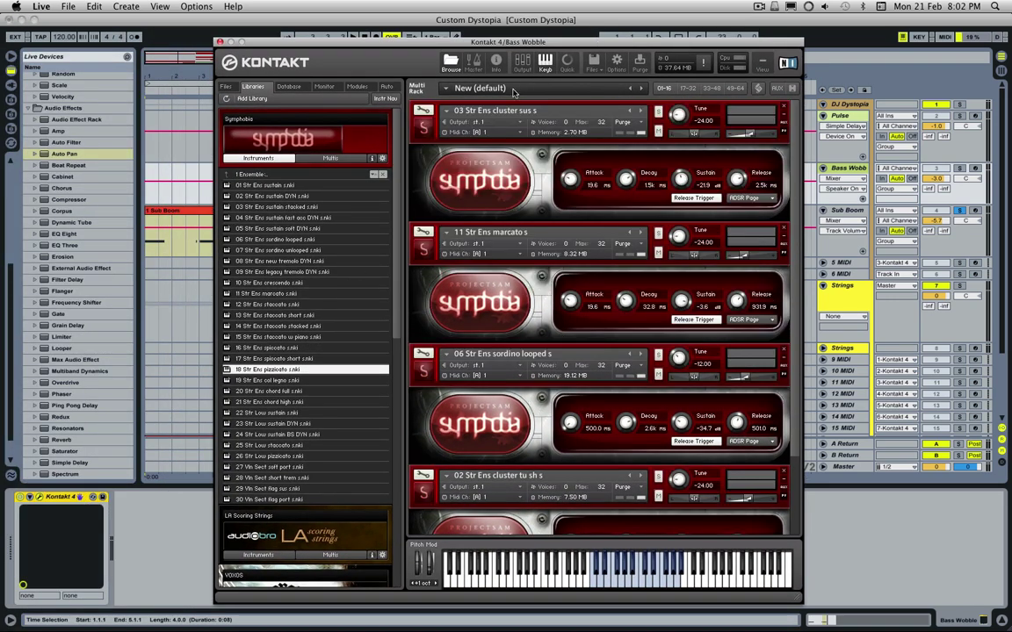
pyautogui.click(854, 115)
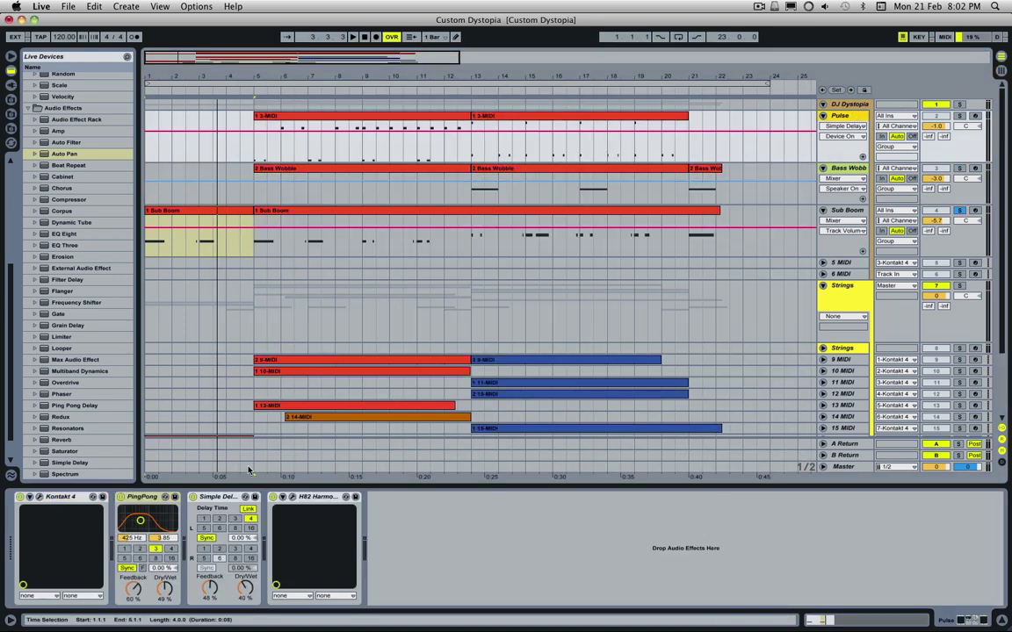
pyautogui.click(39, 498)
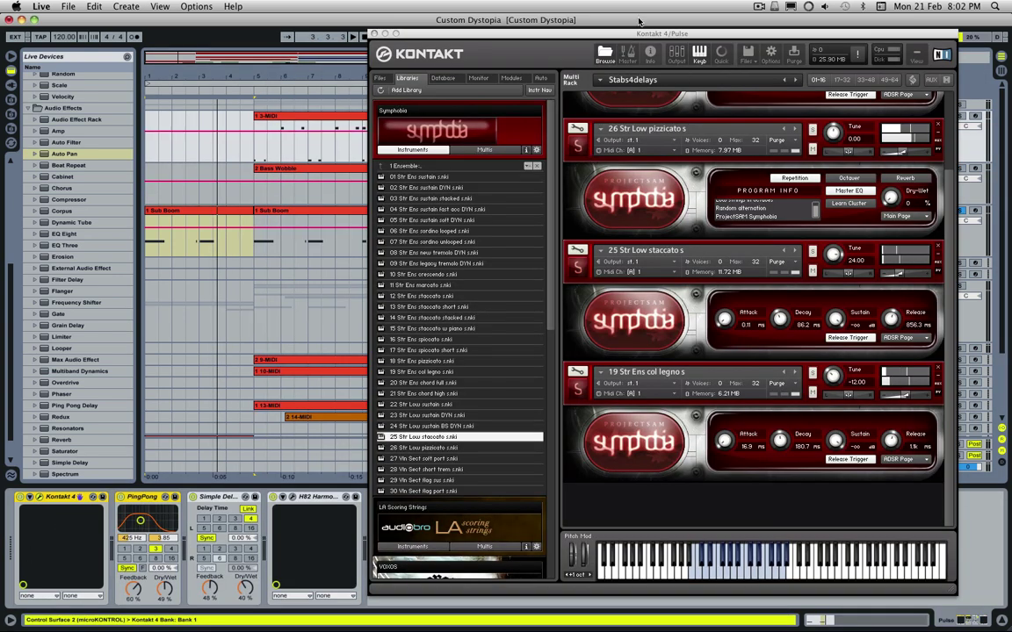
pyautogui.moveTo(632, 35); pyautogui.dragTo(483, 40)
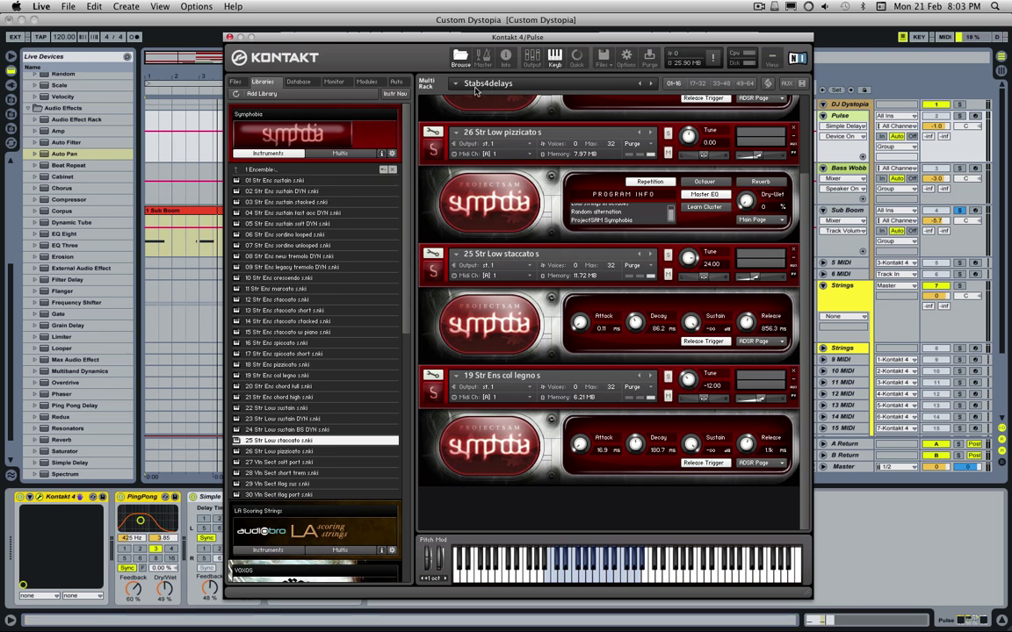
pyautogui.scroll(3, 642, 367)
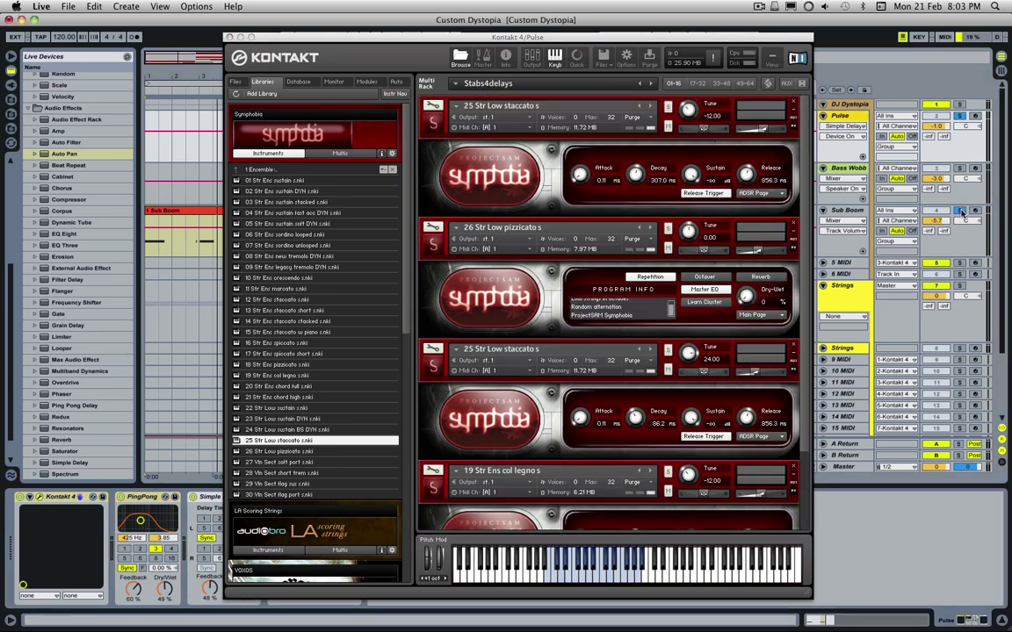
# - Unsolo Sub Boom, play the Pulse track soloed while reviewing its Stabs4delays layers, and end the Pulse solo
pyautogui.click(961, 214)
pyautogui.press('space')
pyautogui.press('space')
pyautogui.moveTo(351, 38); pyautogui.dragTo(364, 61)
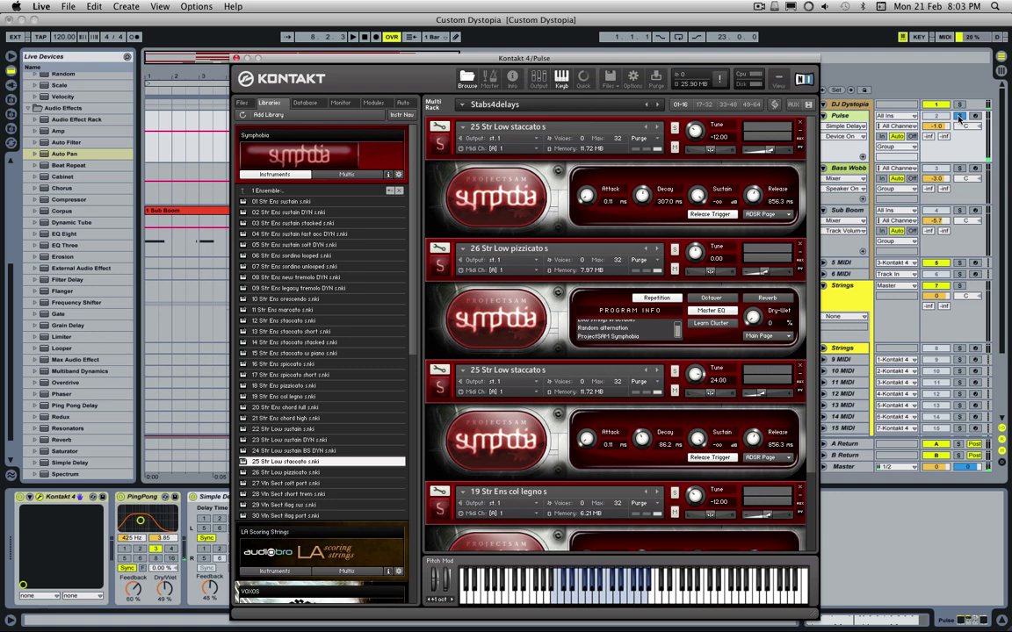
pyautogui.scroll(-4, 735, 264)
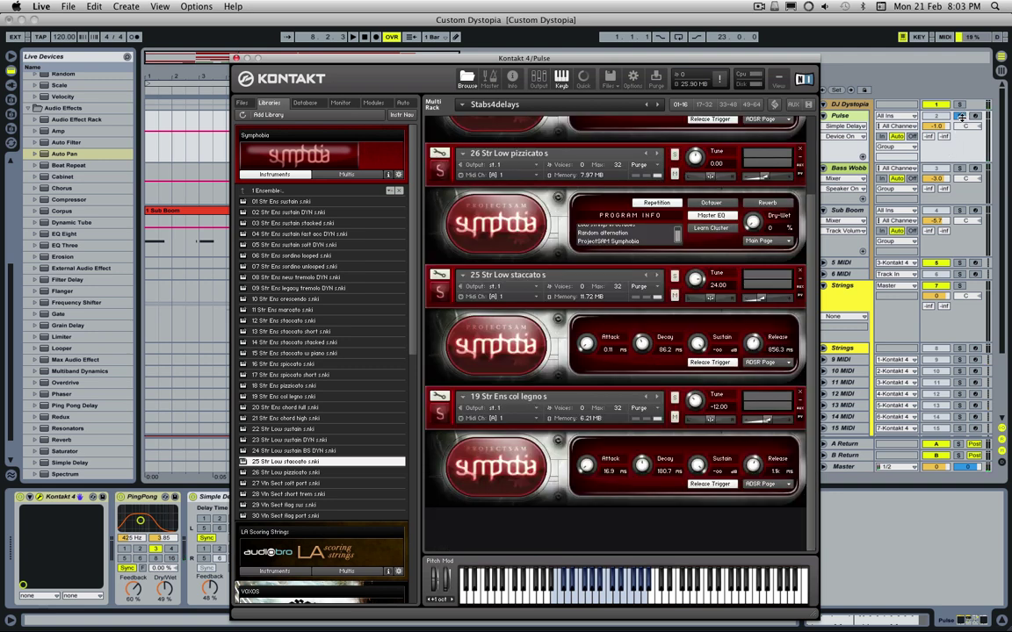
pyautogui.scroll(4, 580, 351)
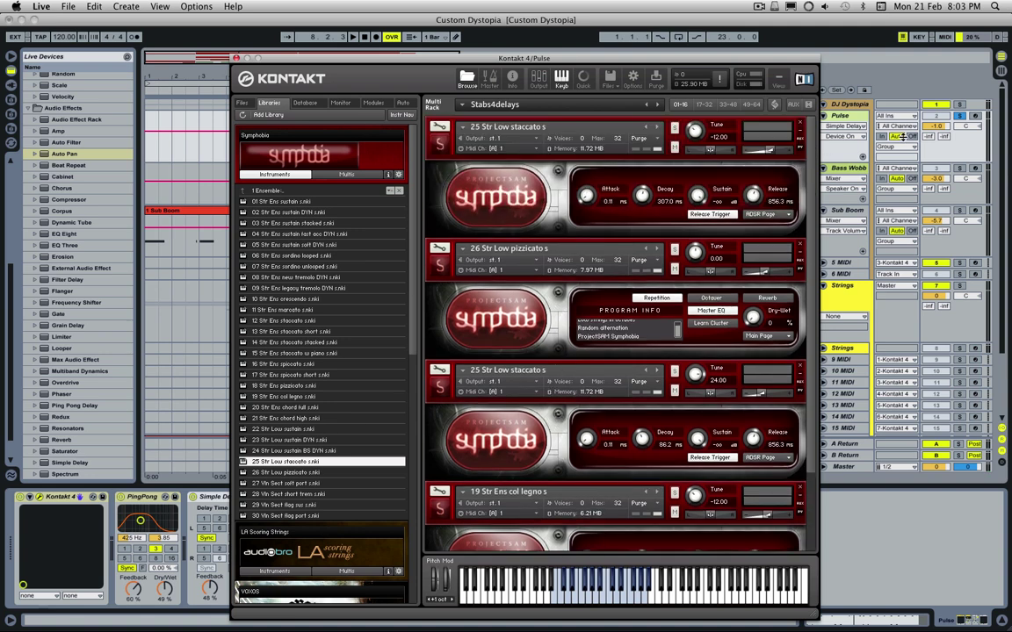
pyautogui.click(962, 117)
# - Move the Pulse Kontakt window out of the way, play the Strings track soloed from bar 5, and end the solo
pyautogui.moveTo(428, 58); pyautogui.dragTo(0, 24)
pyautogui.scroll(-3, 442, 223)
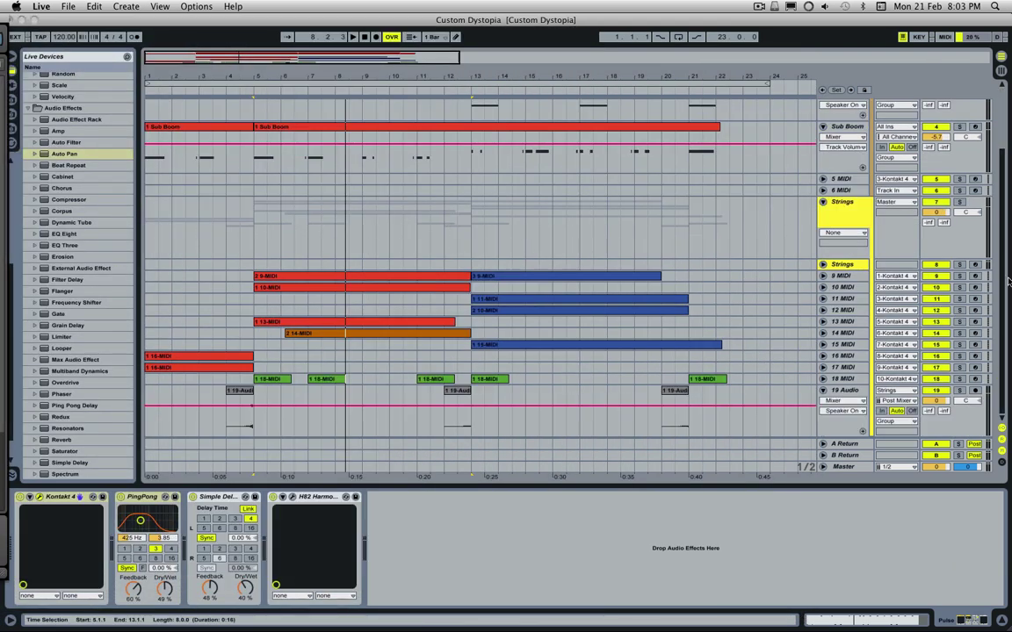
pyautogui.click(959, 265)
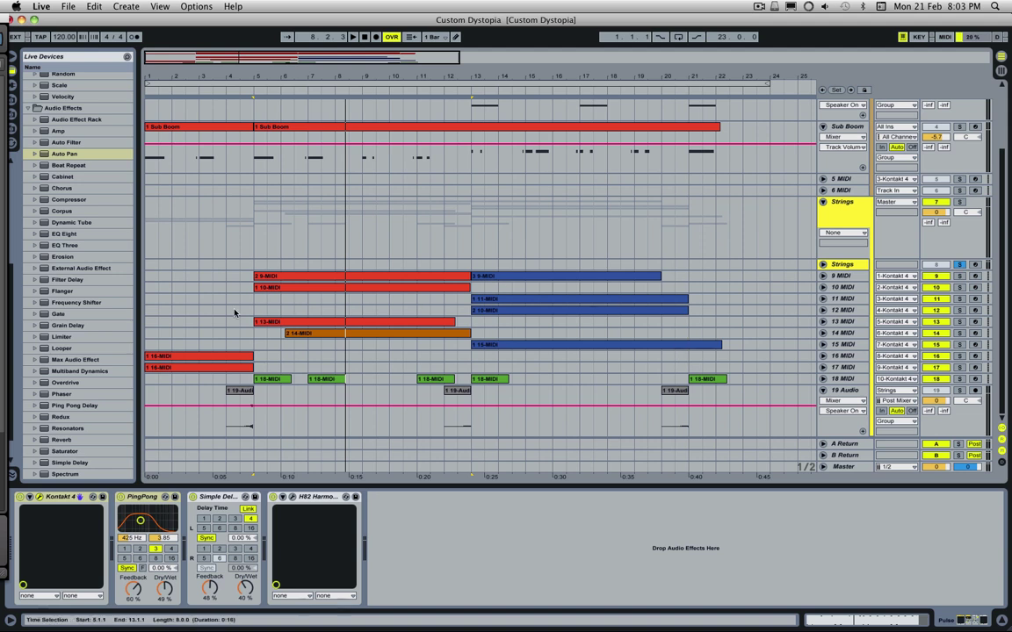
pyautogui.click(228, 360)
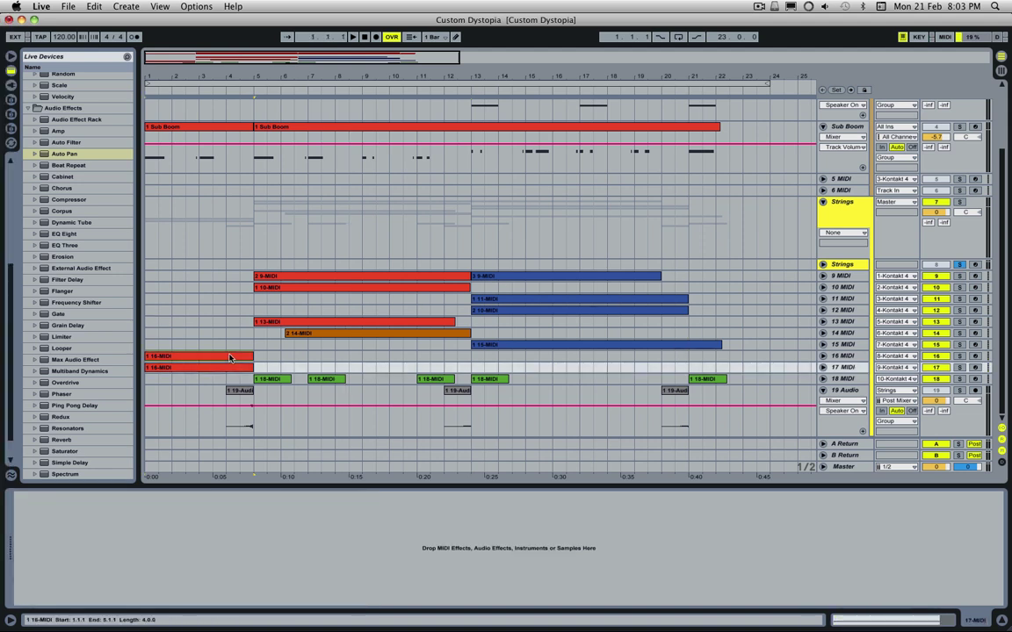
pyautogui.click(272, 277)
pyautogui.press('space')
pyautogui.click(959, 265)
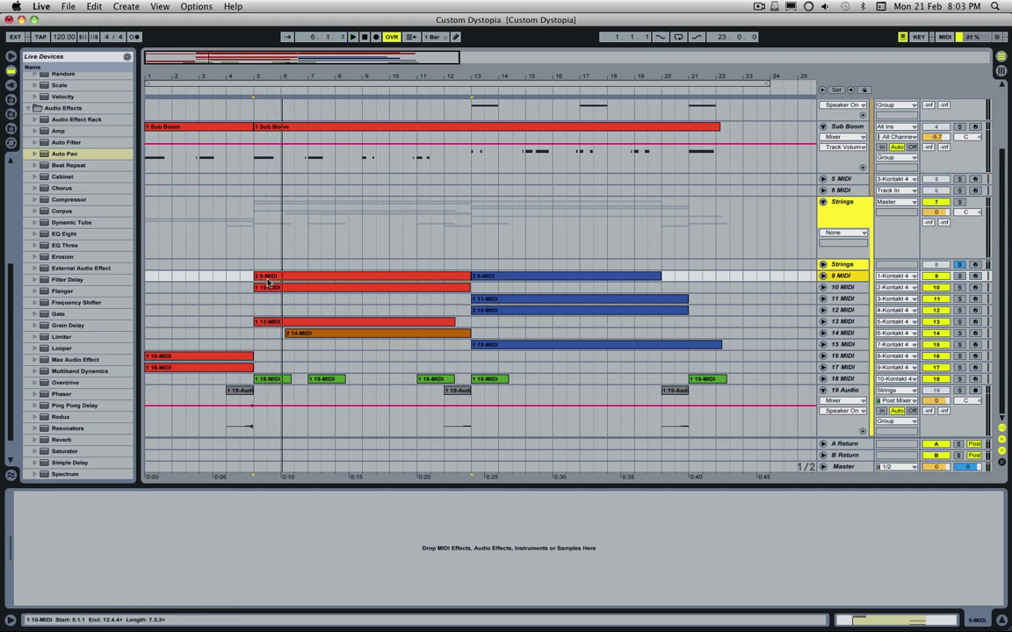
pyautogui.press('space')
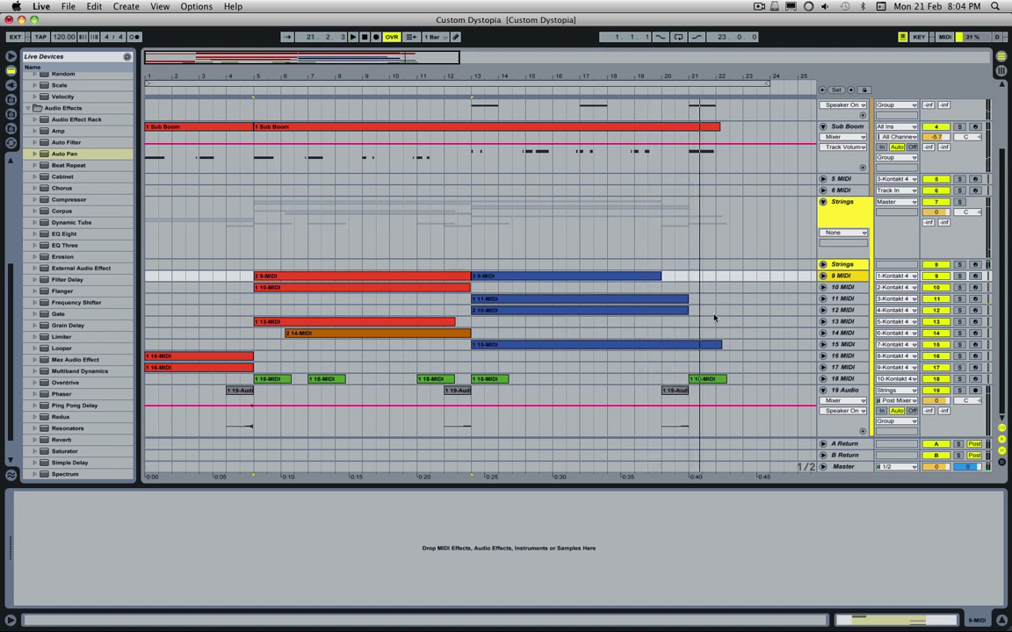
# - Bring up the Strings track's Kontakt rack and play the arrangement from bar 5 with its layers in view
pyautogui.click(387, 275)
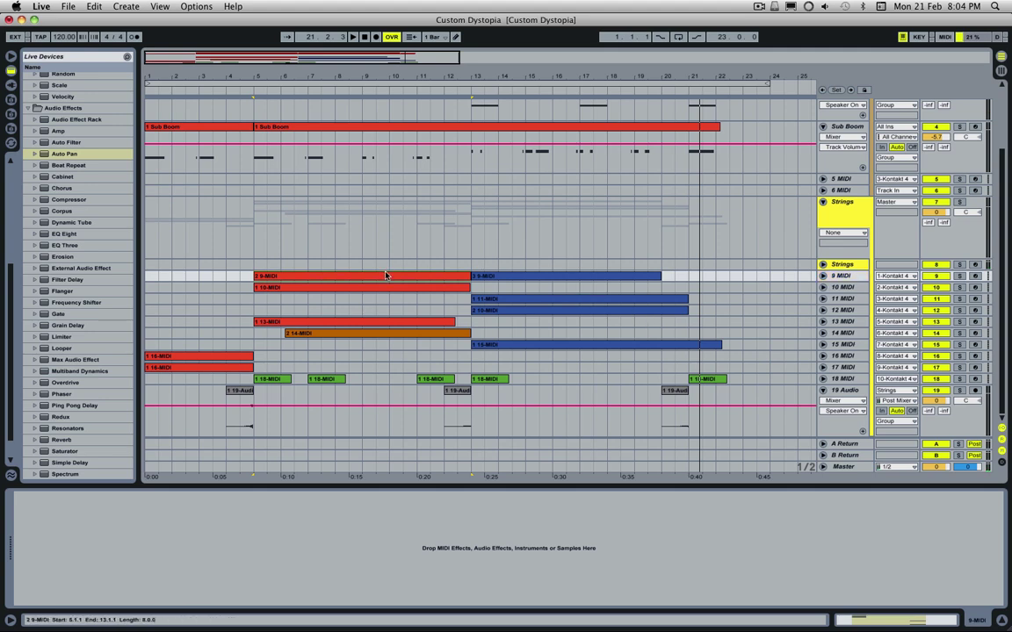
pyautogui.click(841, 266)
pyautogui.scroll(15, 645, 395)
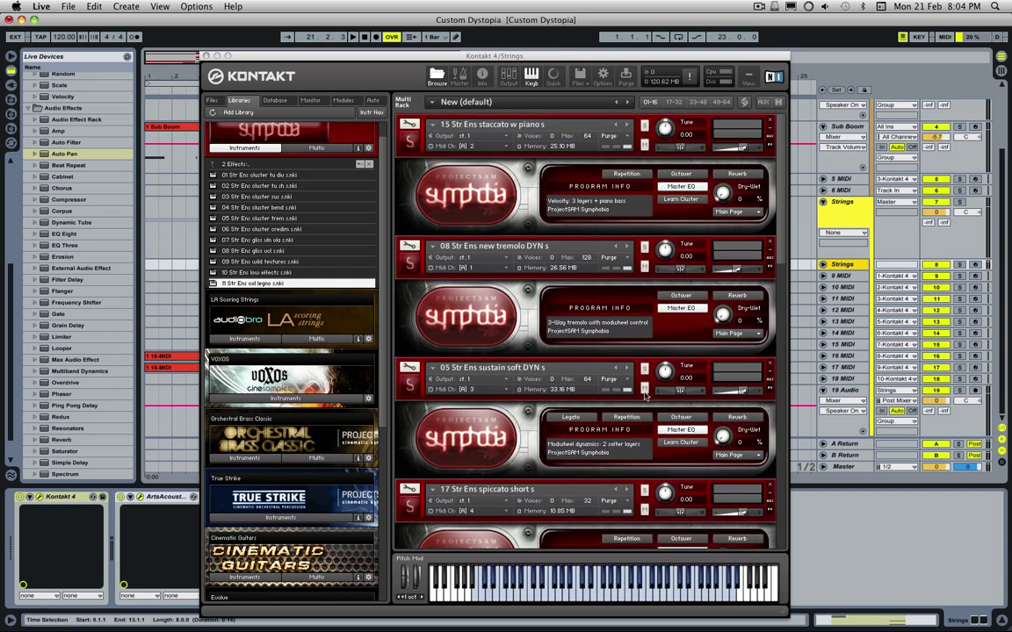
pyautogui.scroll(3, 849, 274)
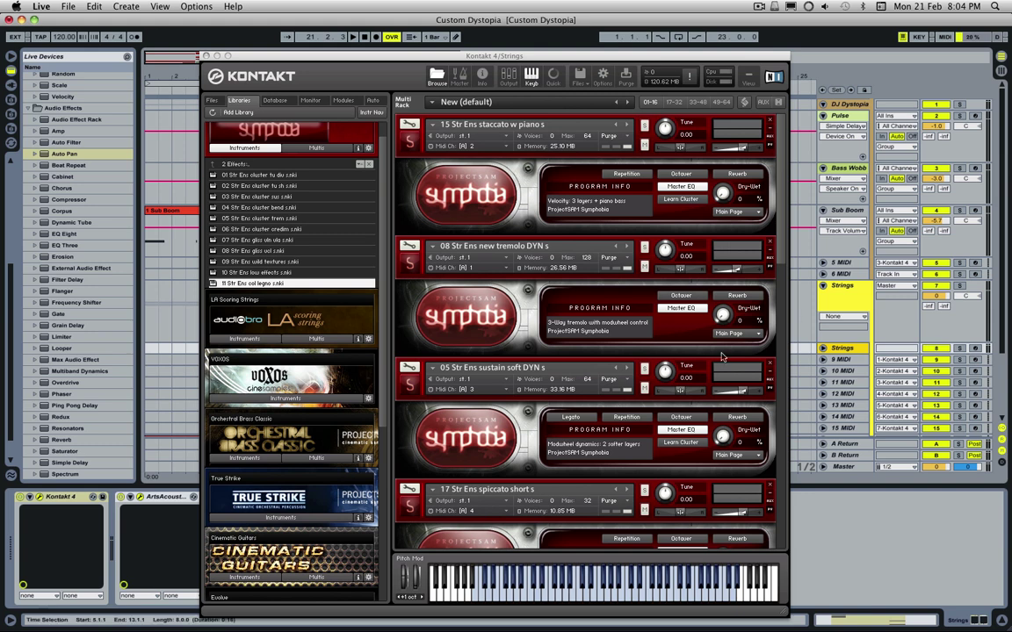
pyautogui.press('space')
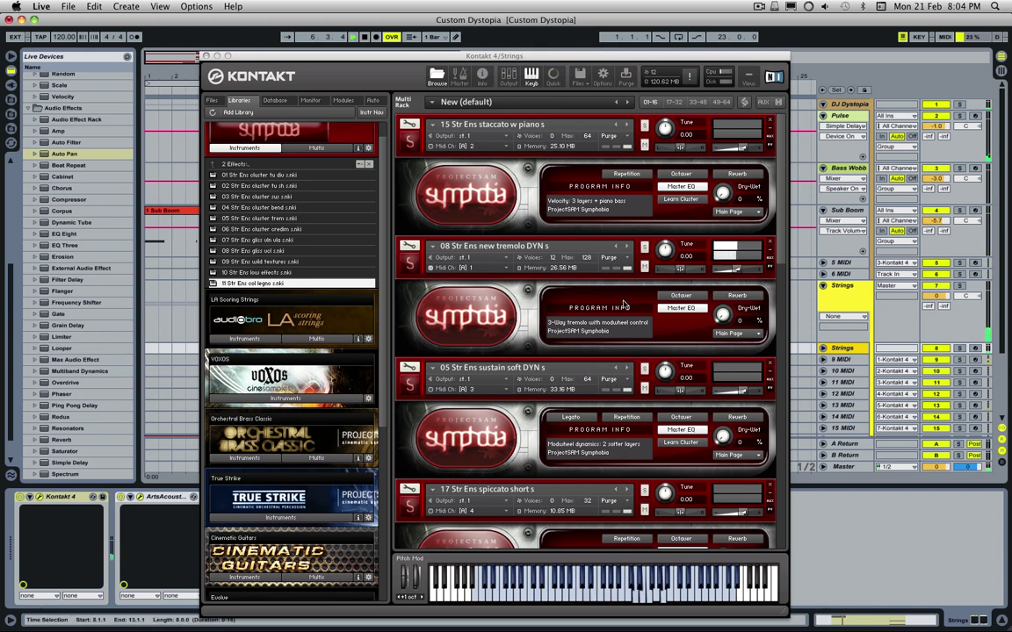
pyautogui.press('space')
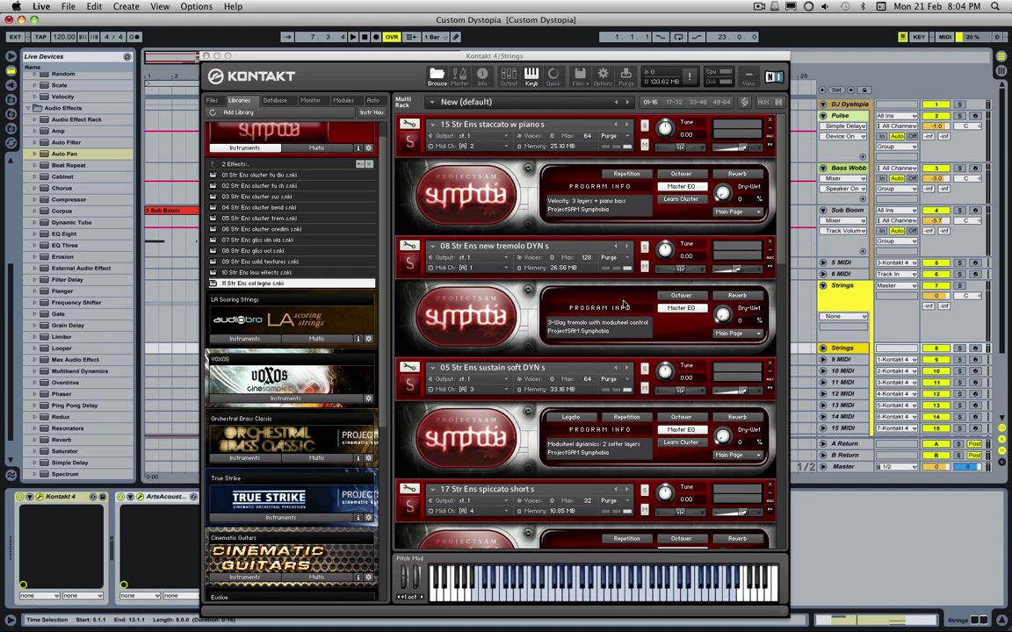
# - Review the Strings rack's layers from 15 Str Ens staccato w piano s down to 02 Str Ens cluster tu sh s
pyautogui.scroll(-3, 658, 329)
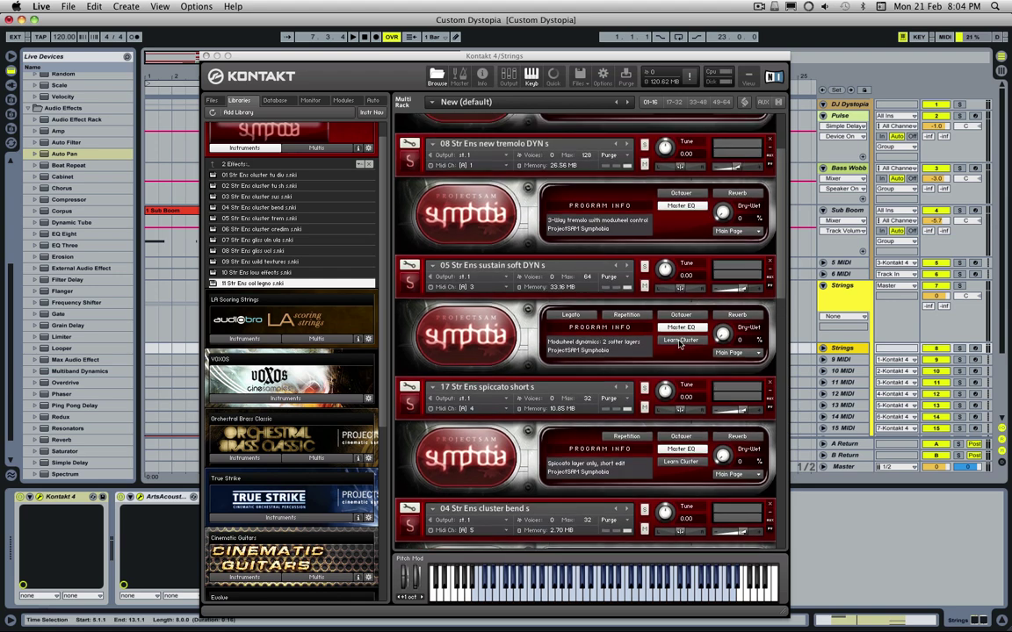
pyautogui.scroll(-6, 678, 344)
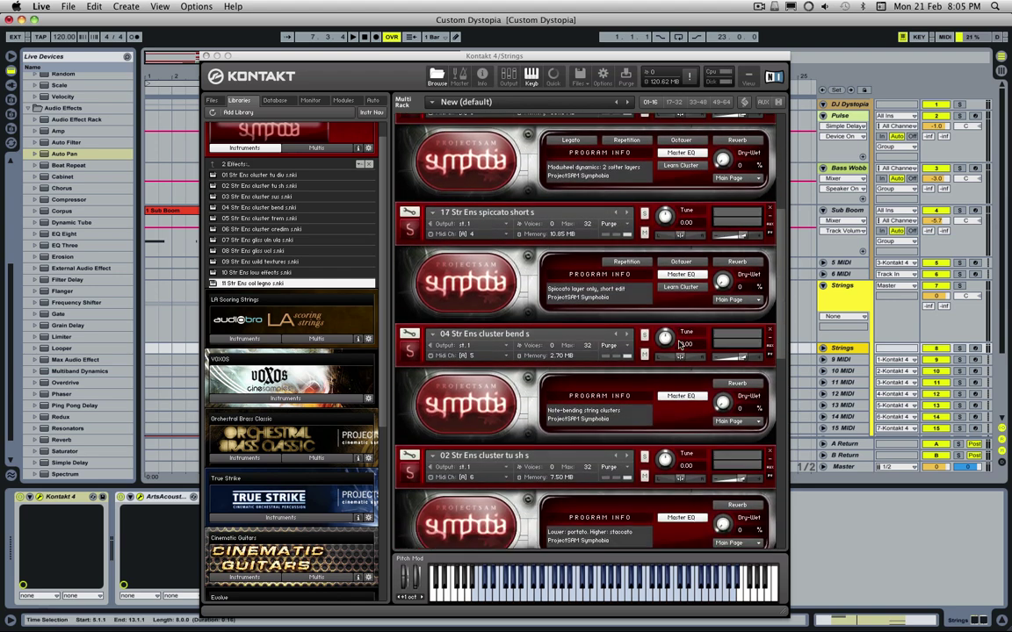
pyautogui.scroll(9, 615, 290)
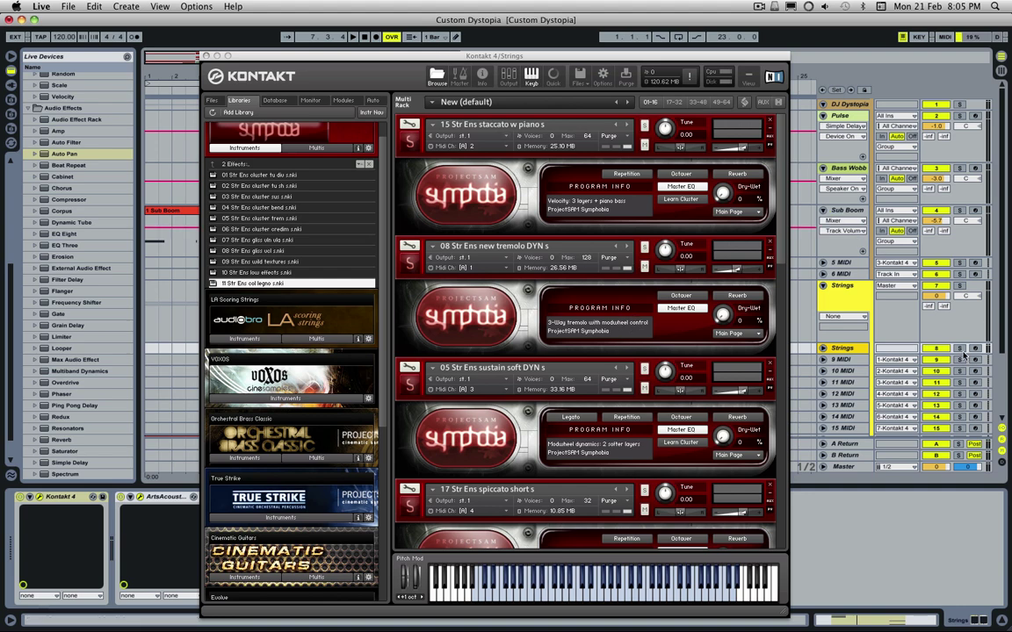
# - Clear the Kontakt window away, unfold the 9 MIDI track, and audition it soloed from just before bar 6
pyautogui.moveTo(534, 54); pyautogui.dragTo(0, 40)
pyautogui.click(823, 360)
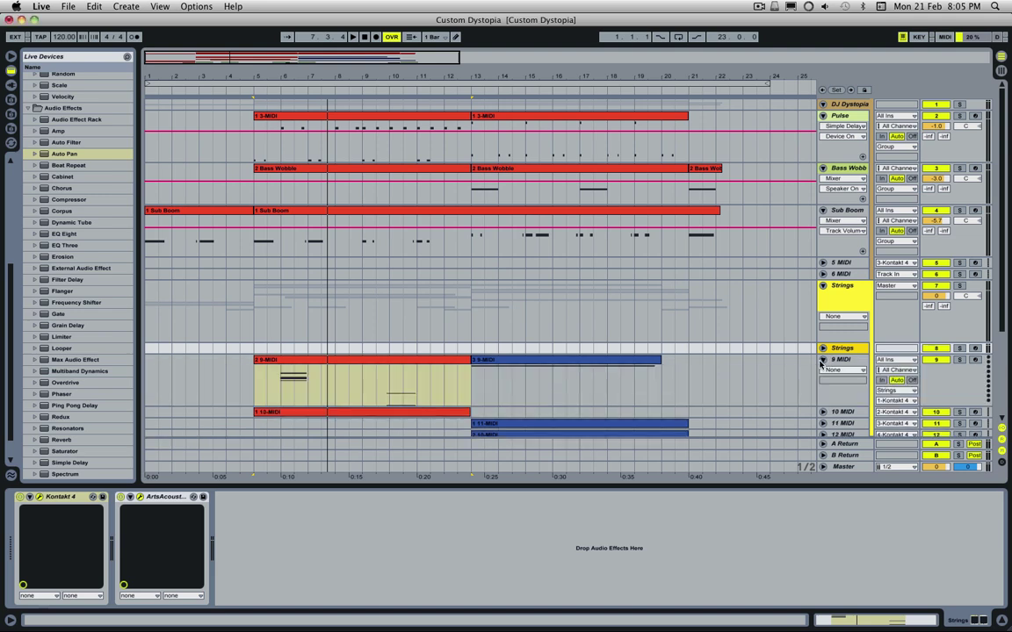
pyautogui.scroll(-3, 544, 333)
pyautogui.scroll(-2, 544, 334)
pyautogui.click(296, 258)
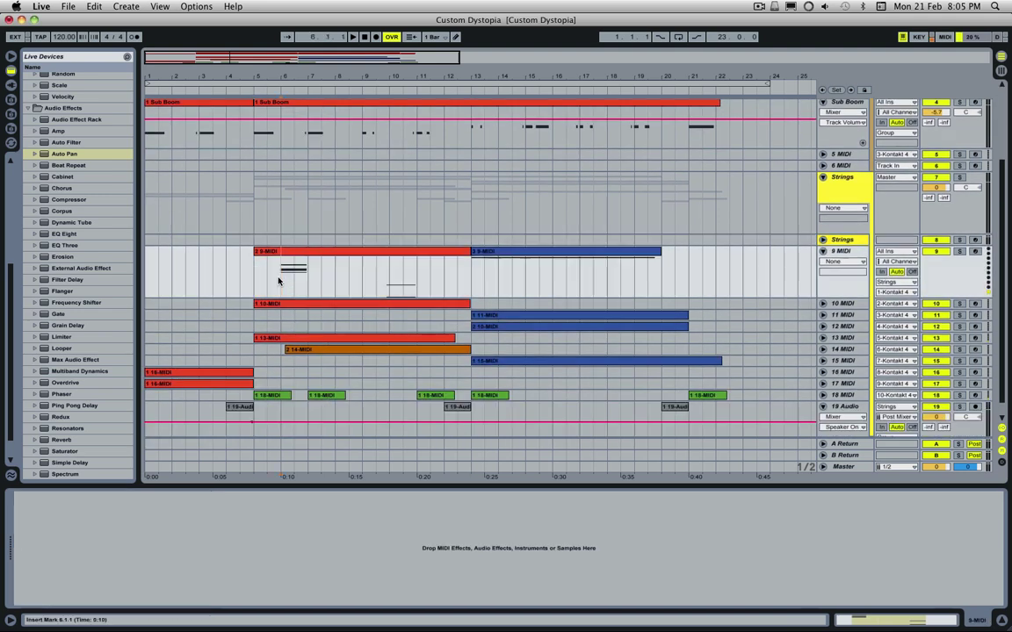
pyautogui.moveTo(333, 60); pyautogui.dragTo(253, 50)
pyautogui.press('space')
pyautogui.click(958, 252)
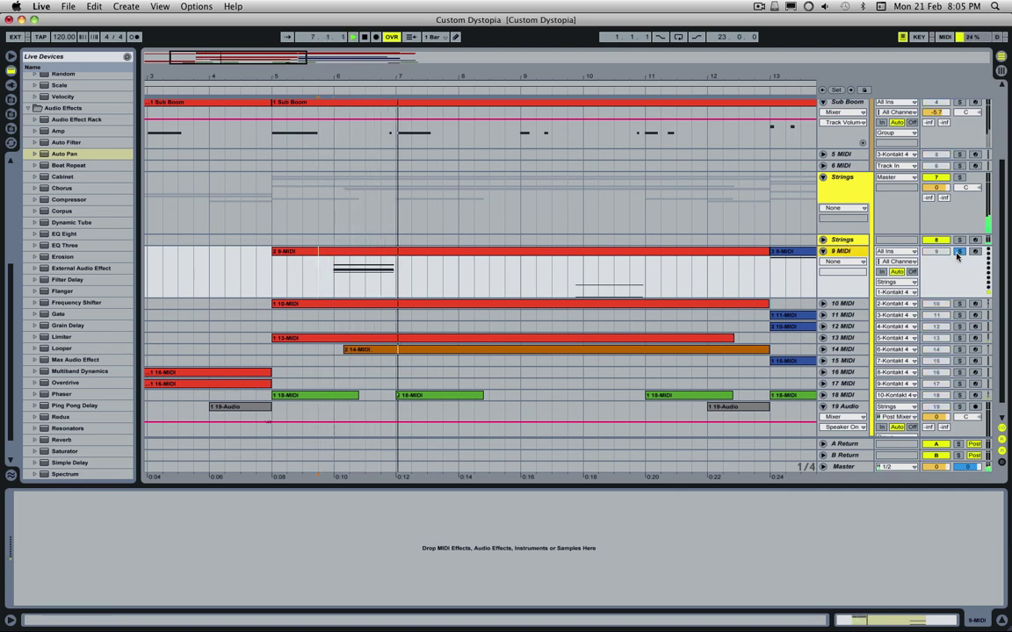
pyautogui.press('space')
# - Bring the Strings Kontakt rack into view, switch the solo to 10 MIDI, and move the rack away again
pyautogui.click(842, 240)
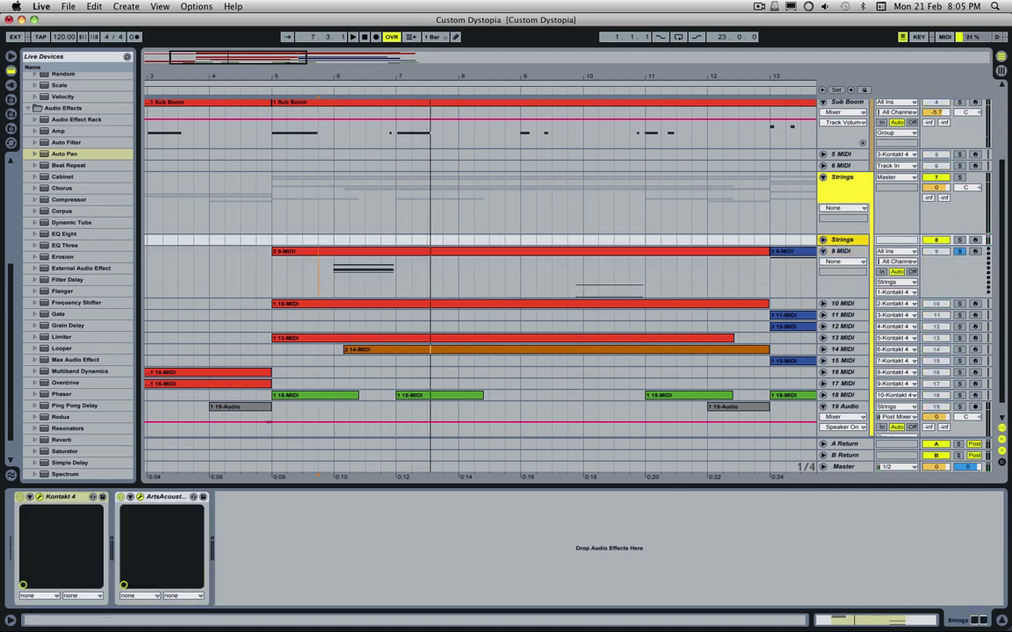
pyautogui.moveTo(0, 64); pyautogui.dragTo(453, 65)
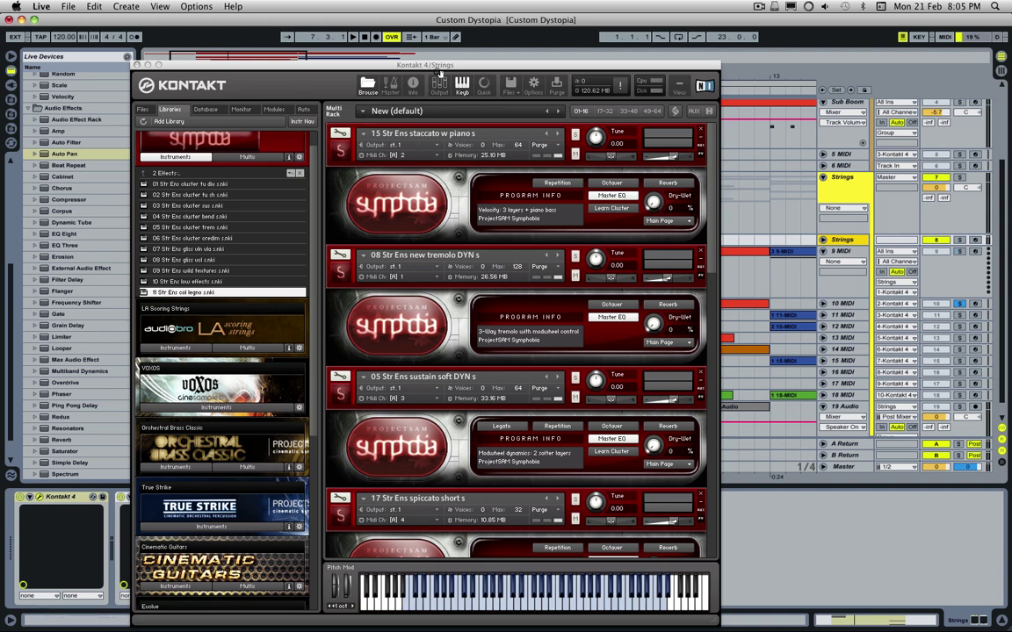
pyautogui.moveTo(440, 68); pyautogui.dragTo(0, 18)
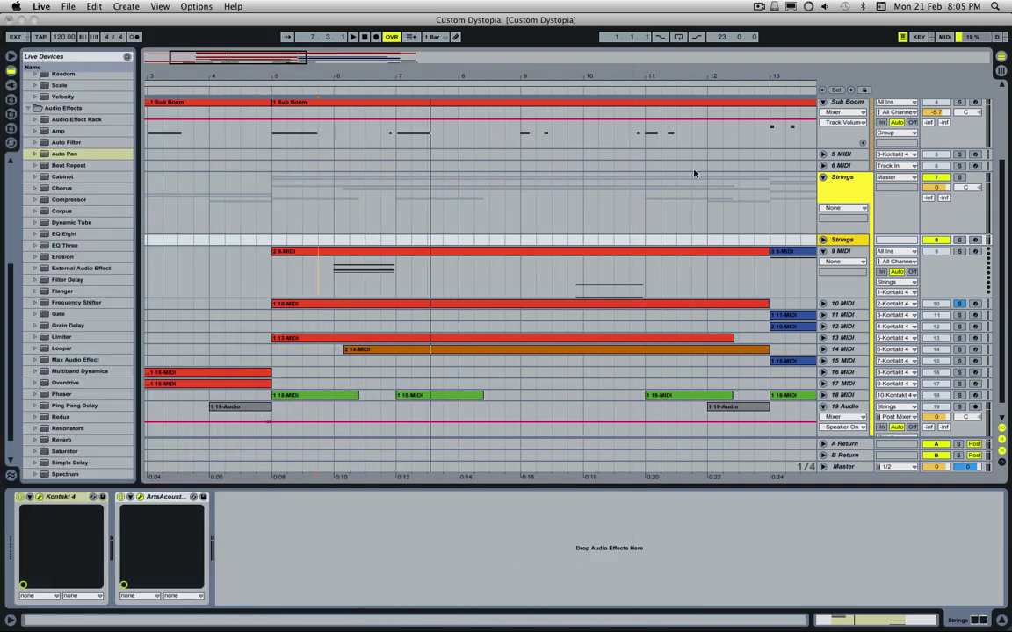
# - Unfold the 10 MIDI track, play it soloed from bar 7, and arm it briefly for live playing
pyautogui.click(823, 304)
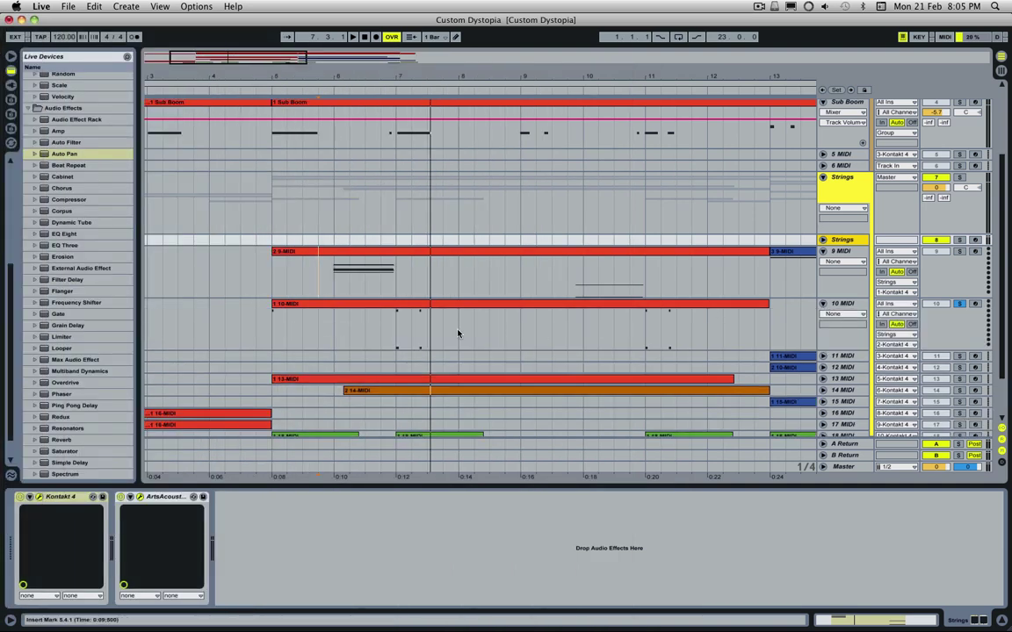
pyautogui.click(390, 340)
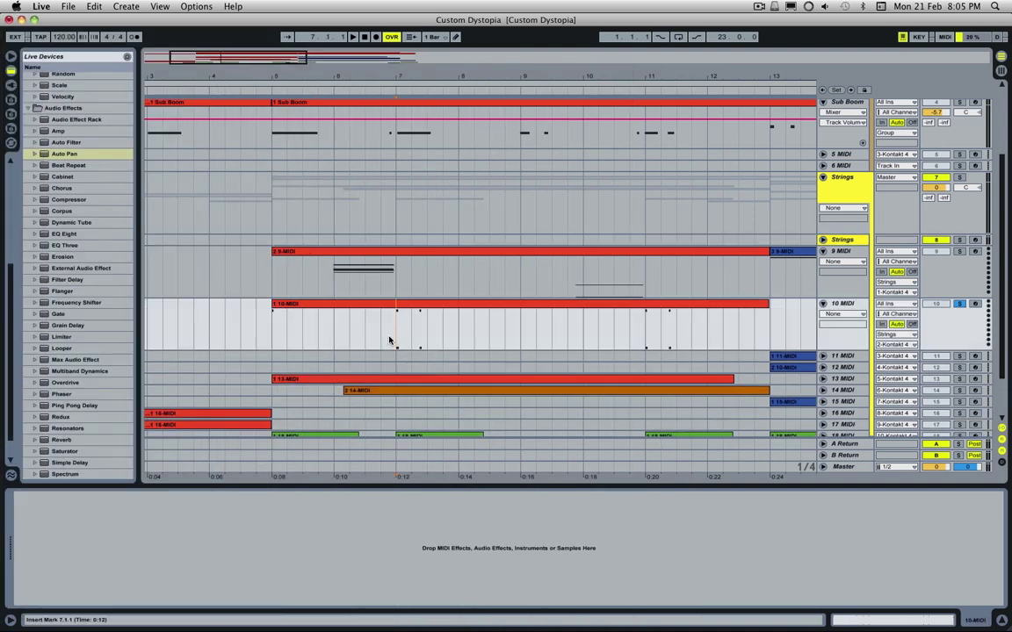
pyautogui.press('space')
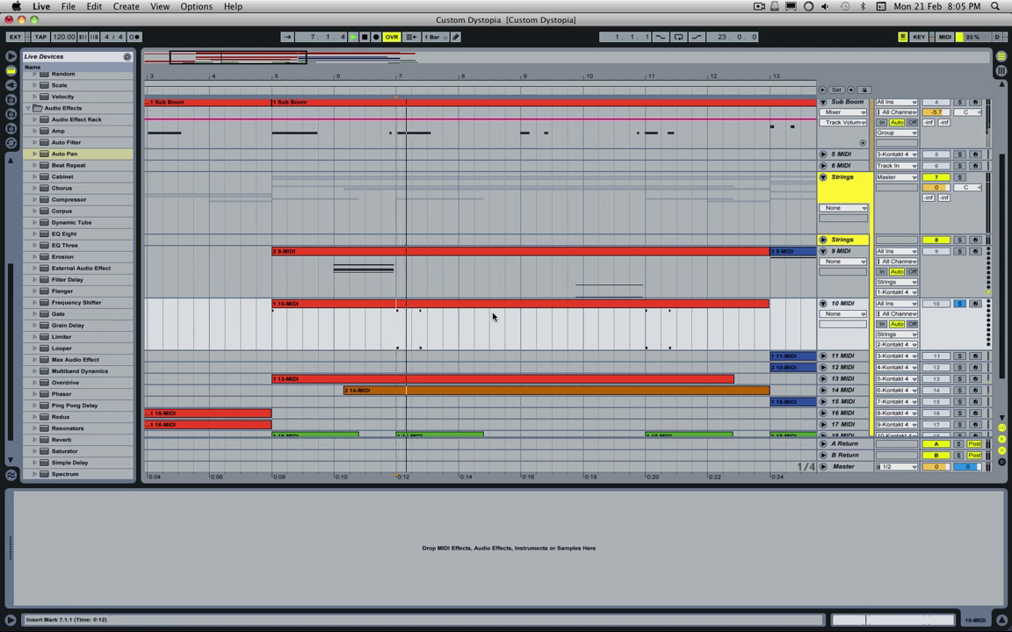
pyautogui.press('space')
pyautogui.click(975, 304)
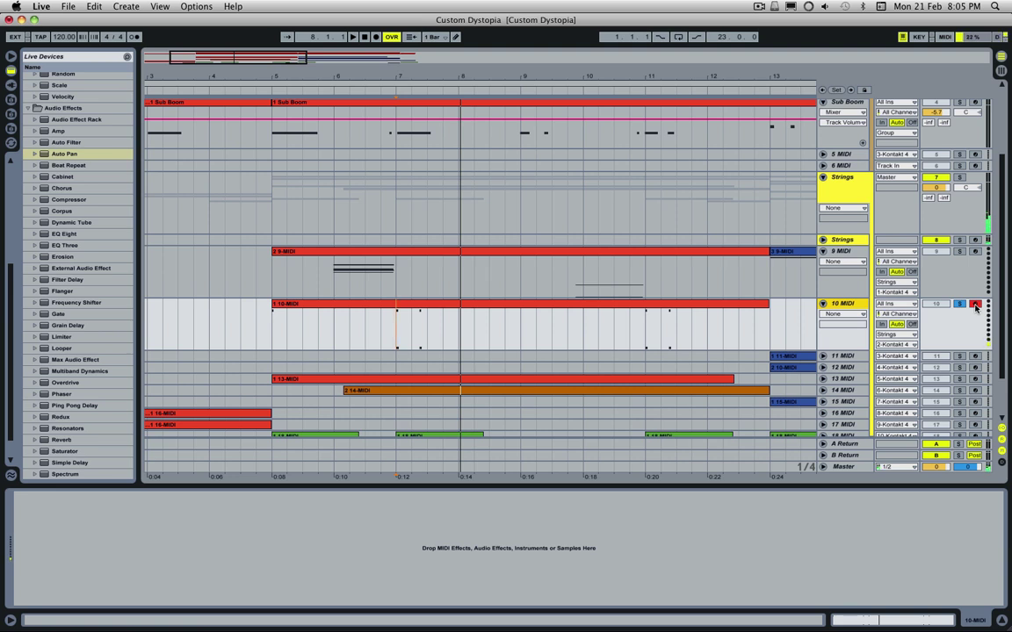
pyautogui.click(975, 305)
# - Play the 11 MIDI track soloed from bar 13 and bring up the Strings Kontakt rack beside it
pyautogui.scroll(-3, 959, 325)
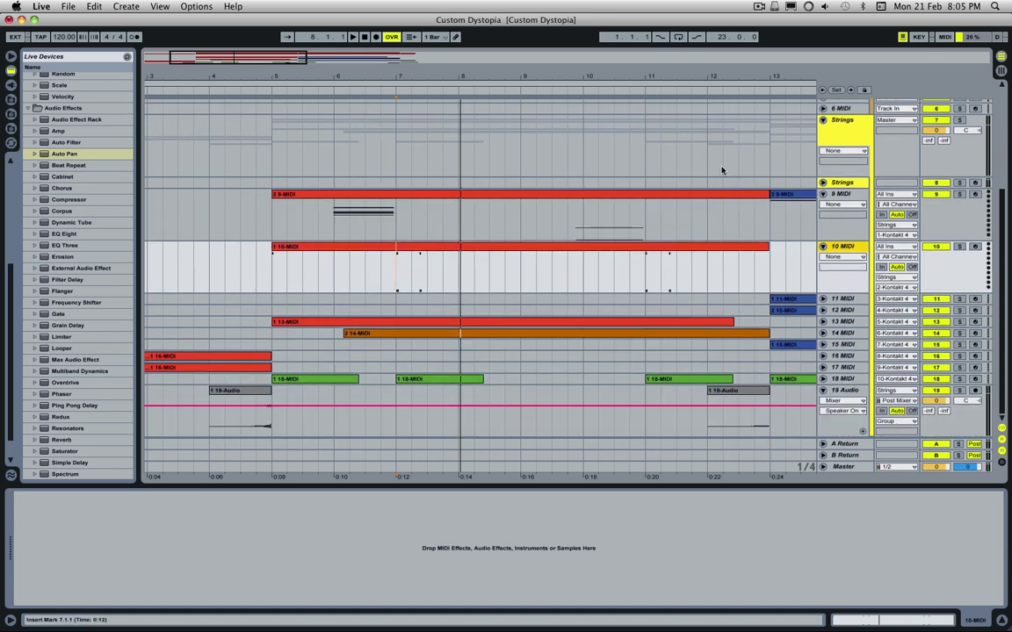
pyautogui.moveTo(236, 58); pyautogui.dragTo(270, 58)
pyautogui.click(606, 303)
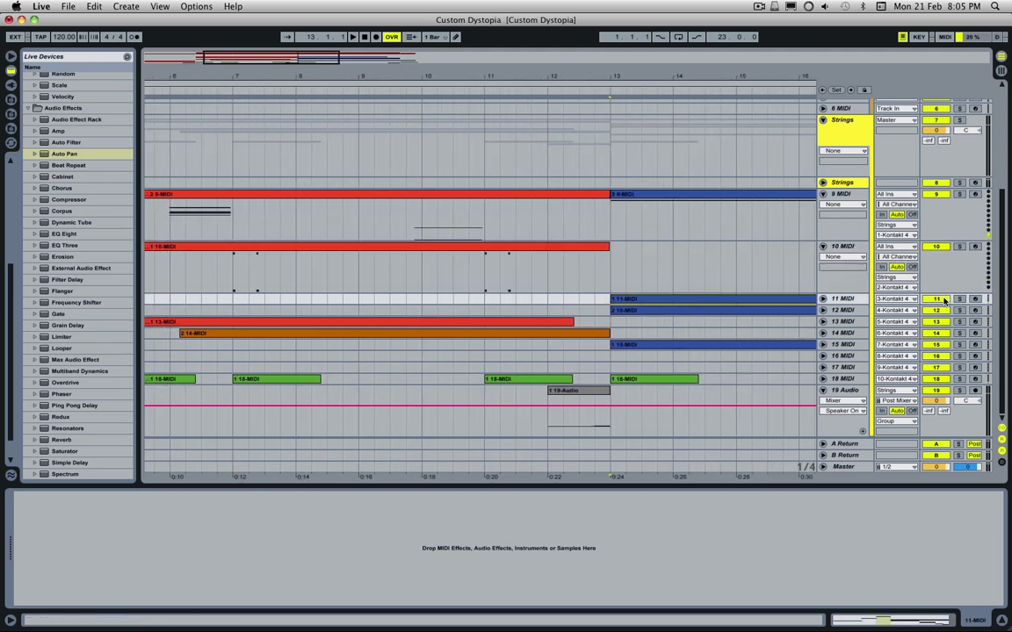
pyautogui.press('space')
pyautogui.click(527, 172)
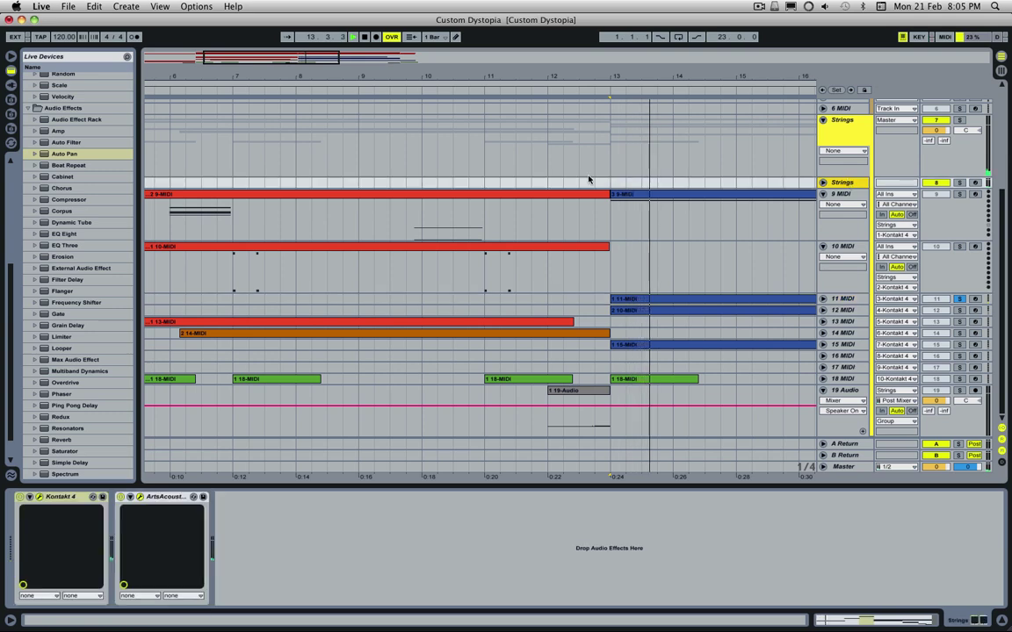
pyautogui.click(40, 497)
pyautogui.moveTo(217, 28); pyautogui.dragTo(319, 32)
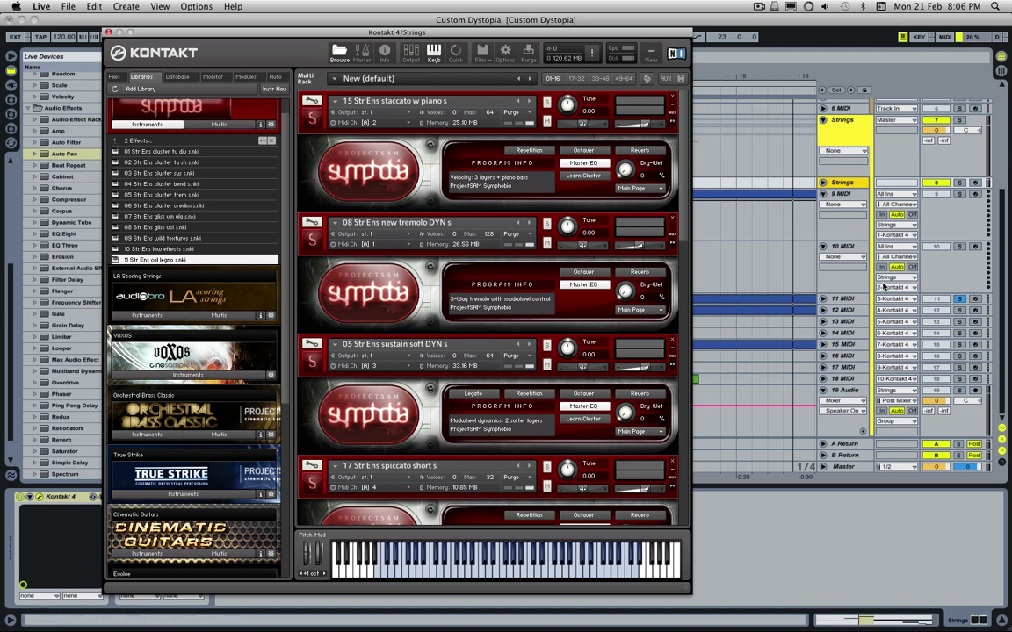
# - Arm the 11 MIDI track for live playing, return to the Strings Kontakt rack, and end the track's solo
pyautogui.click(975, 298)
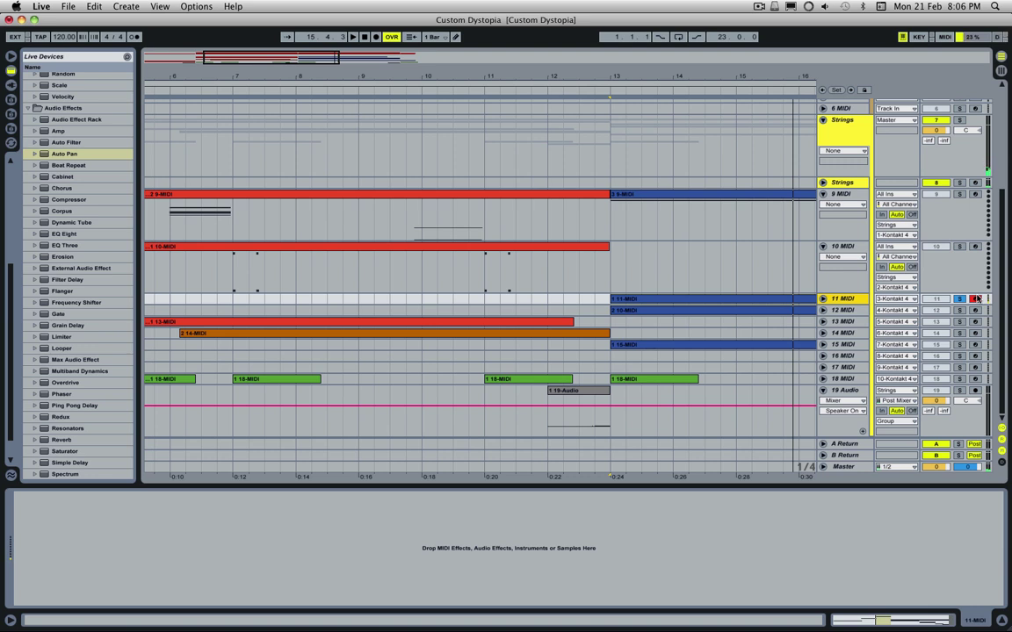
pyautogui.click(843, 184)
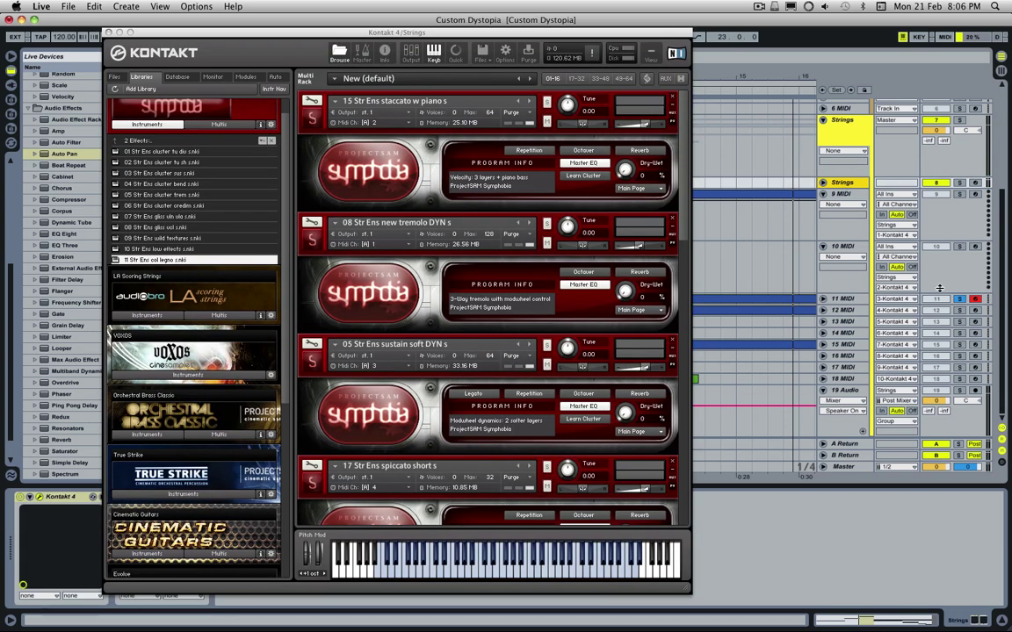
pyautogui.click(960, 300)
# - Audition the 12 MIDI track soloed with its 17 Str Ens spiccato short s layer in view, and end its solo
pyautogui.scroll(-2, 688, 263)
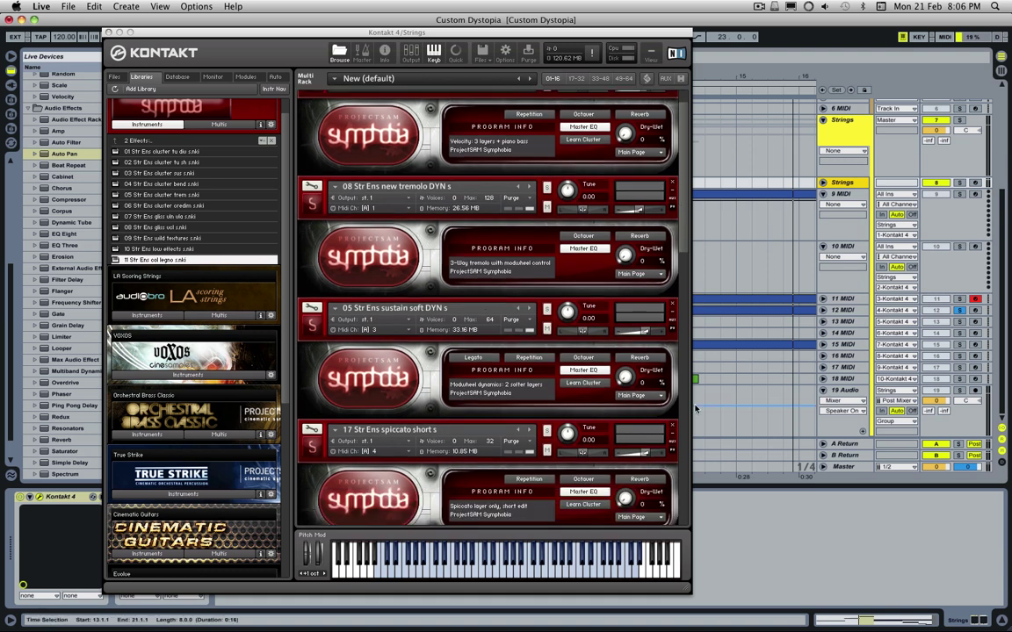
pyautogui.click(729, 346)
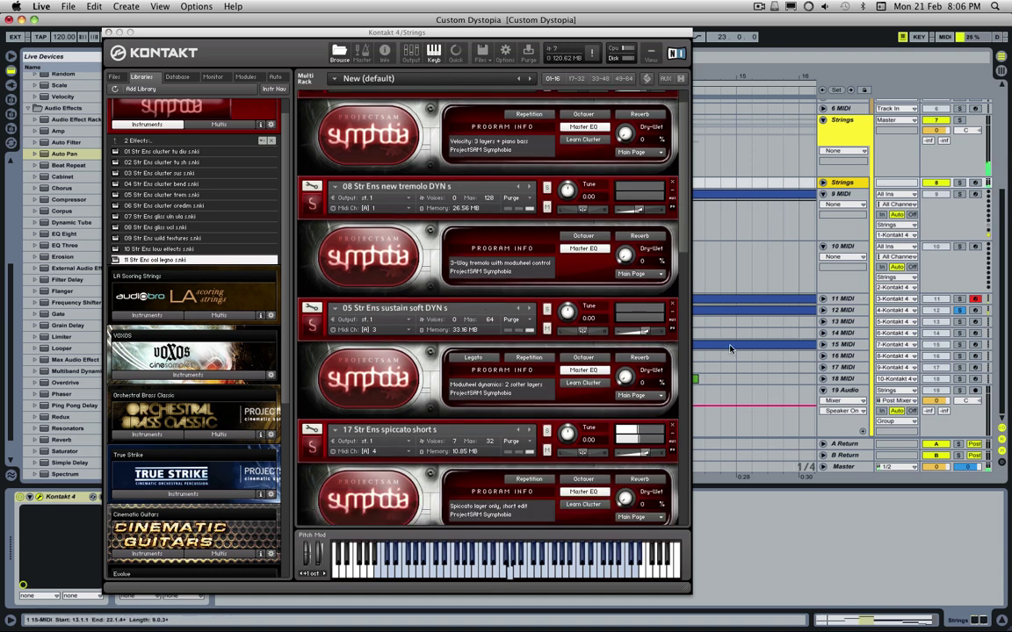
pyautogui.click(791, 326)
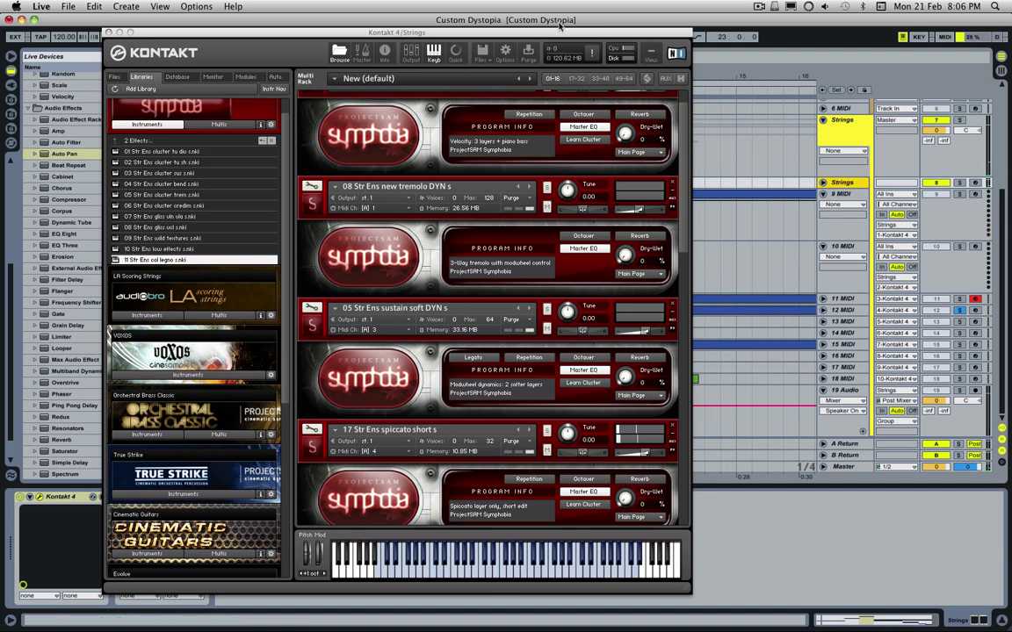
pyautogui.scroll(-2, 468, 439)
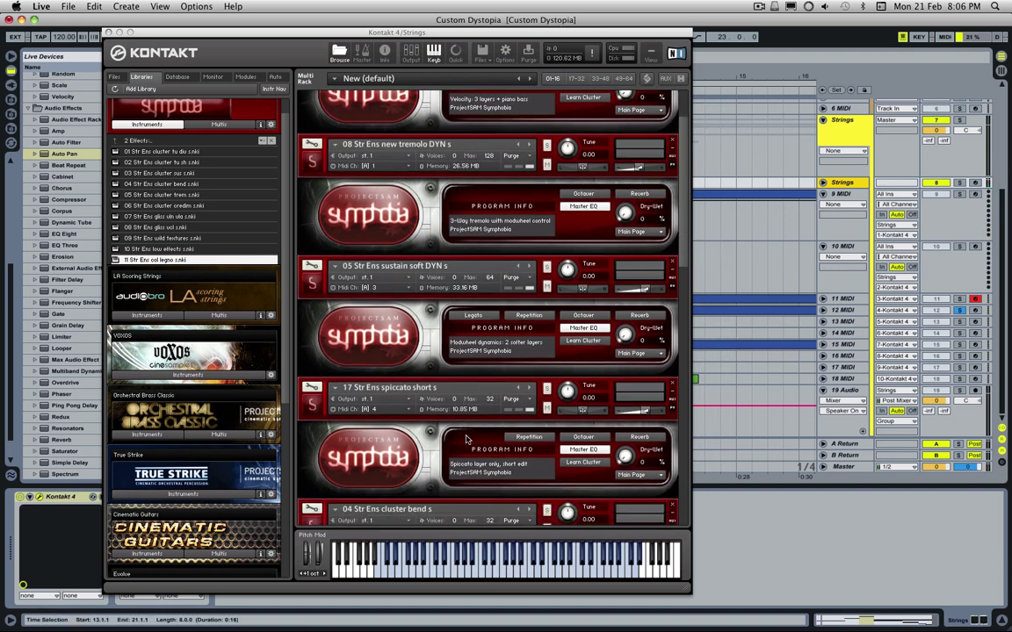
pyautogui.scroll(-6, 468, 439)
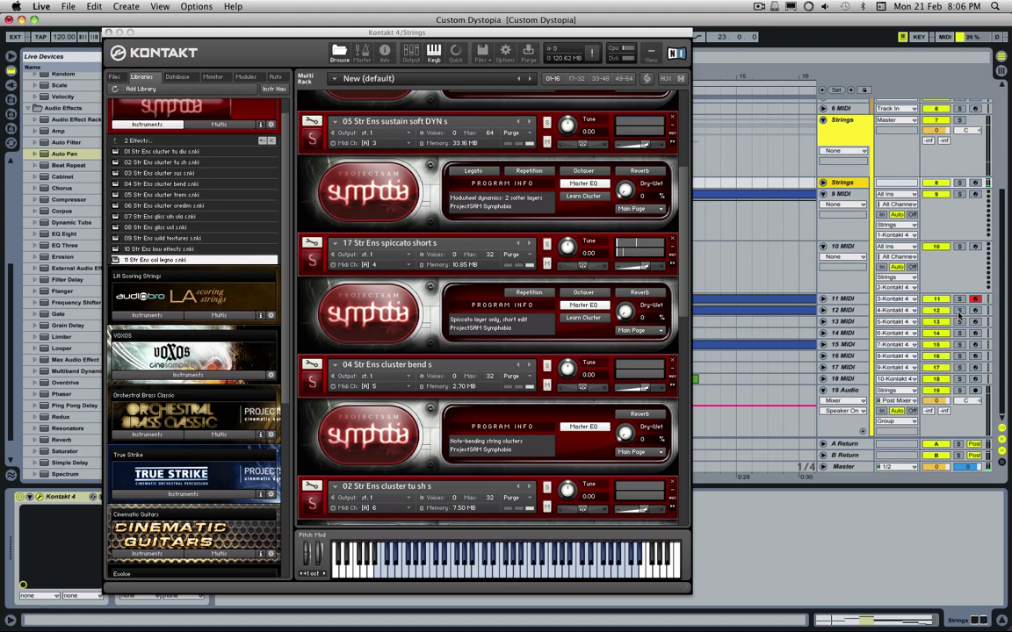
# - Play the 13 MIDI track soloed from bar 5, unfold it to show its notes, and end its solo
pyautogui.click(960, 323)
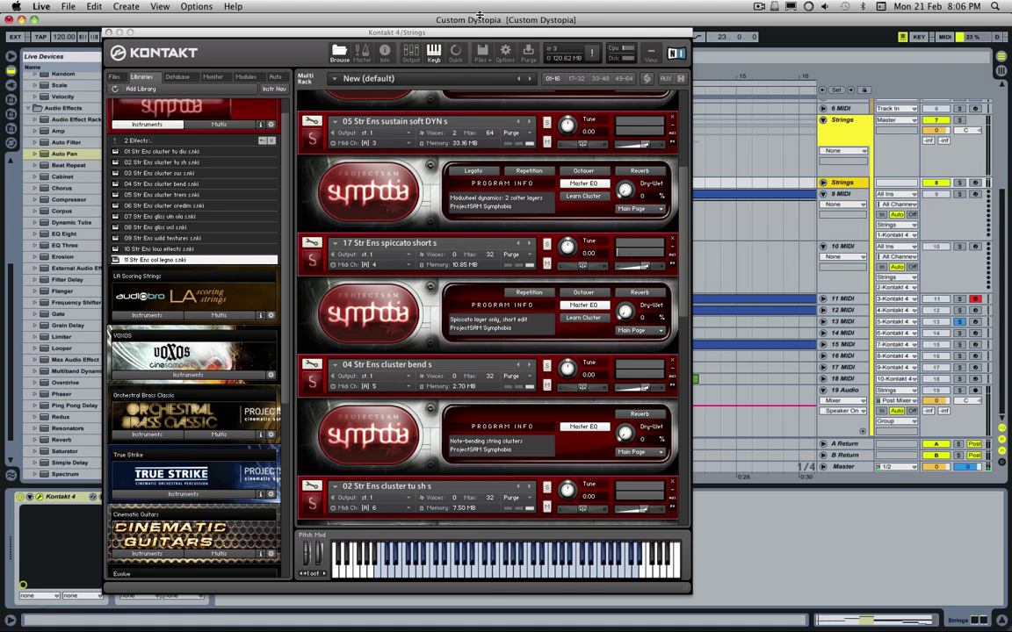
pyautogui.moveTo(450, 33); pyautogui.dragTo(0, 17)
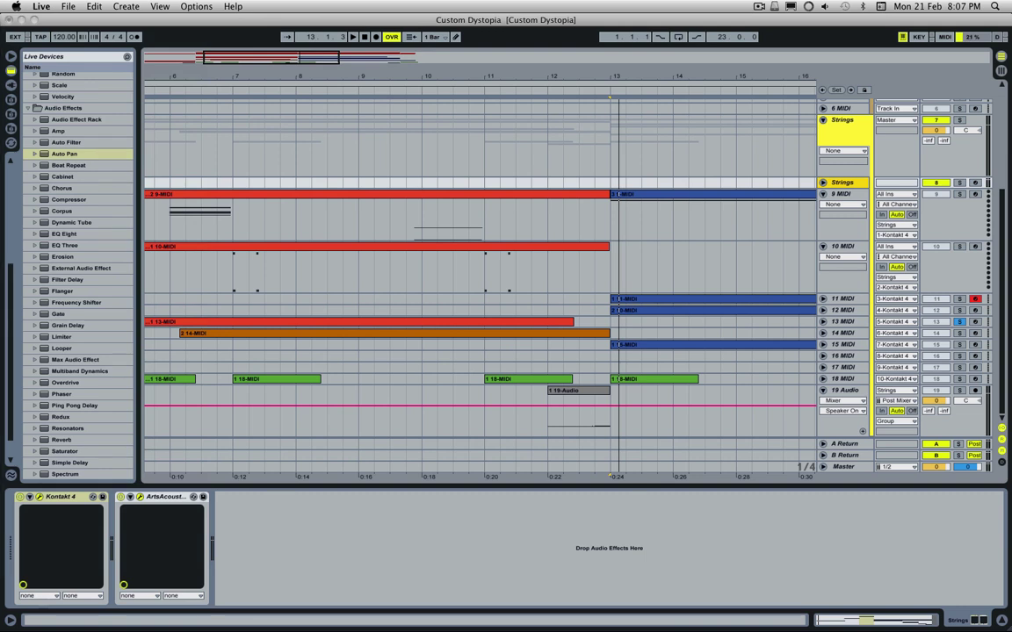
pyautogui.click(278, 319)
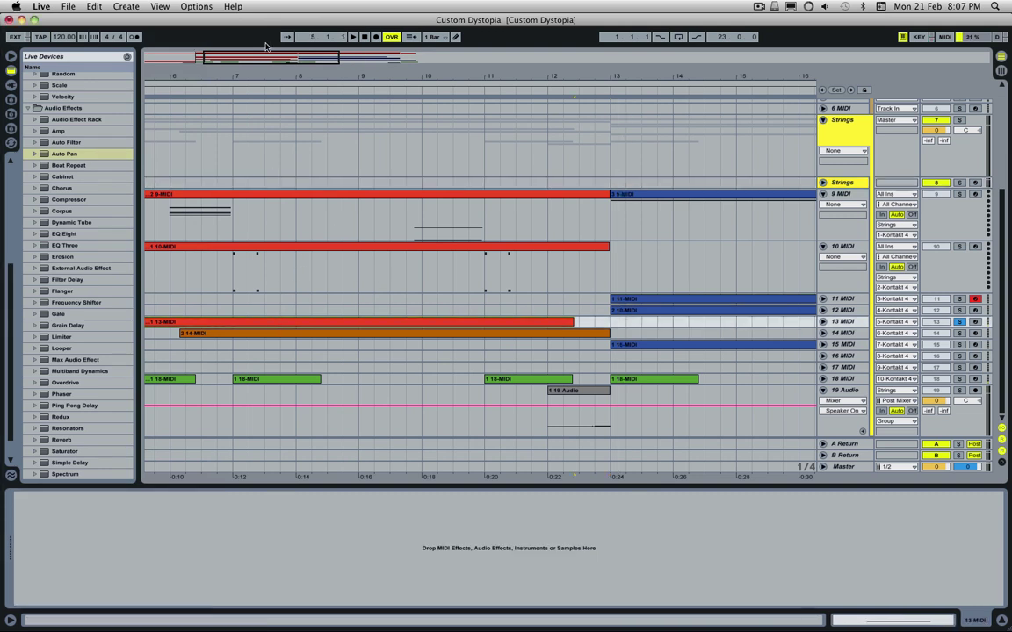
pyautogui.click(242, 55)
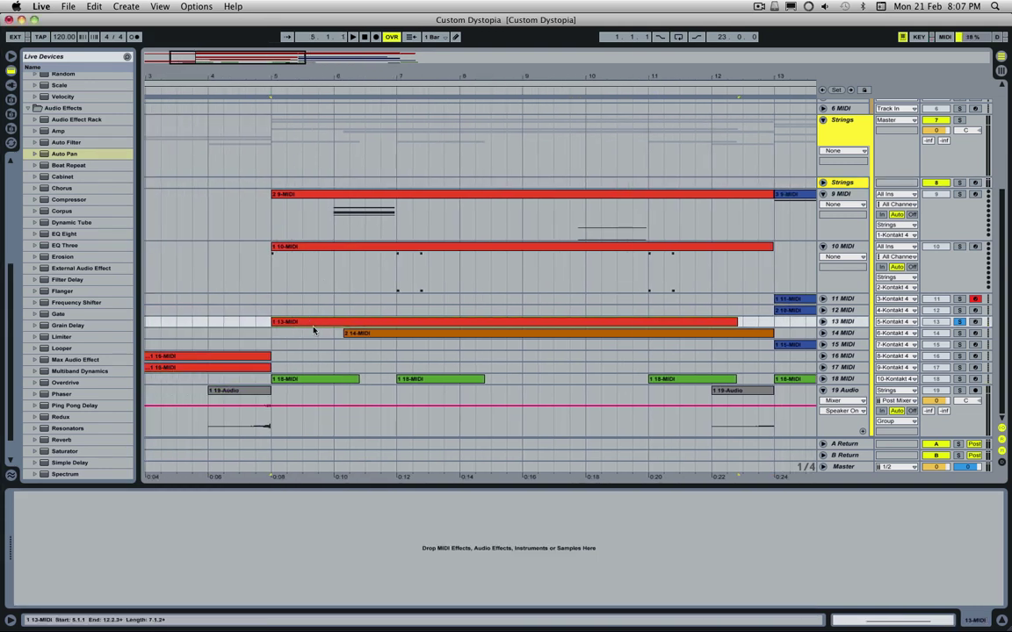
pyautogui.press('space')
pyautogui.click(822, 322)
pyautogui.click(822, 322)
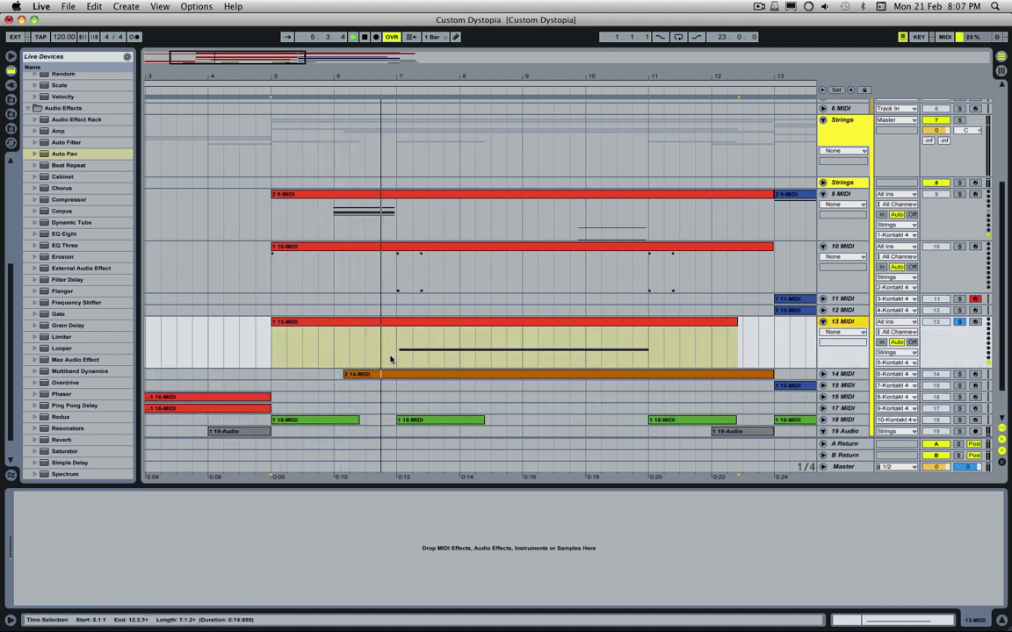
pyautogui.click(960, 323)
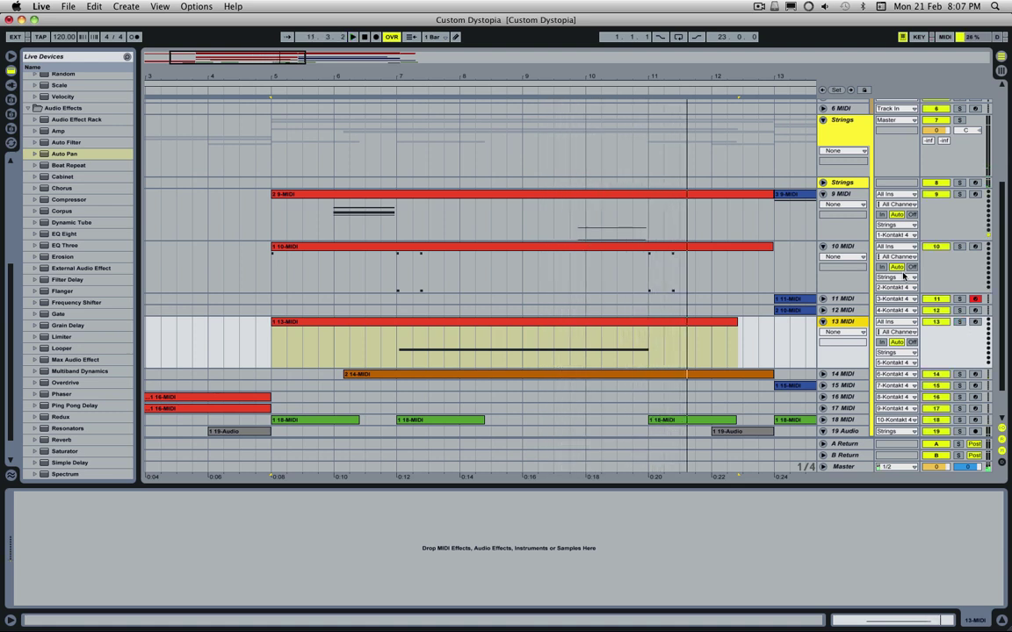
# - Bring up the Strings Kontakt rack beside the tracks to examine the 04 Str Ens cluster bend s layer
pyautogui.click(844, 183)
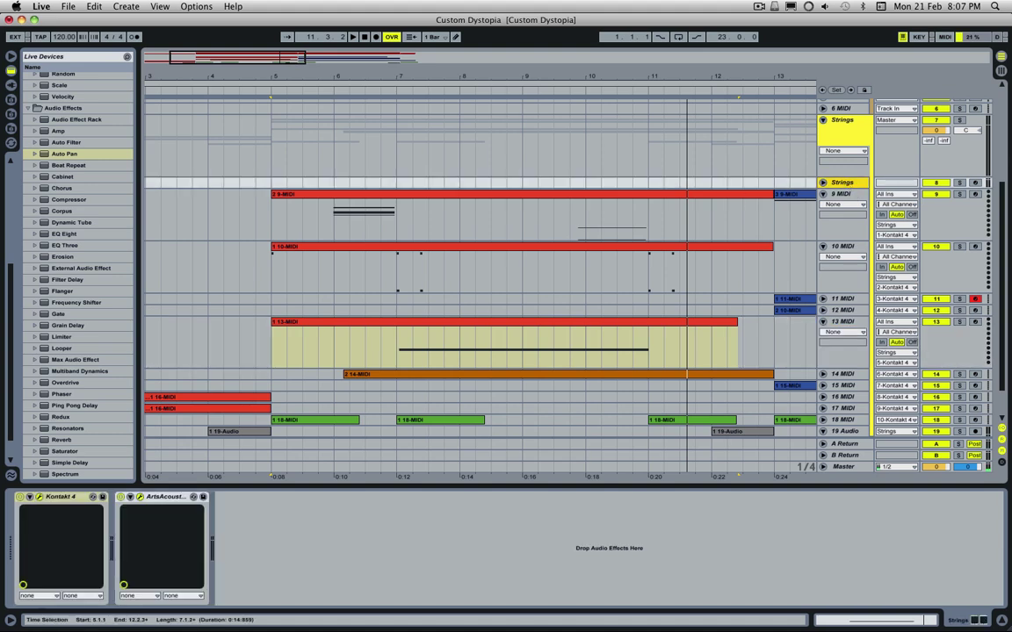
pyautogui.moveTo(0, 25); pyautogui.dragTo(287, 29)
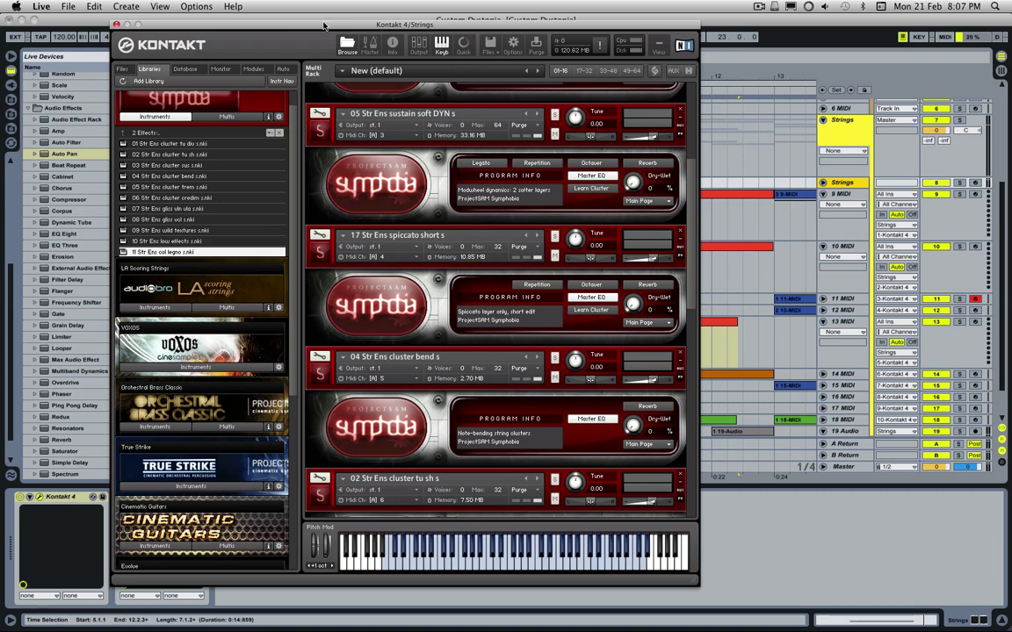
pyautogui.moveTo(323, 25); pyautogui.dragTo(287, 38)
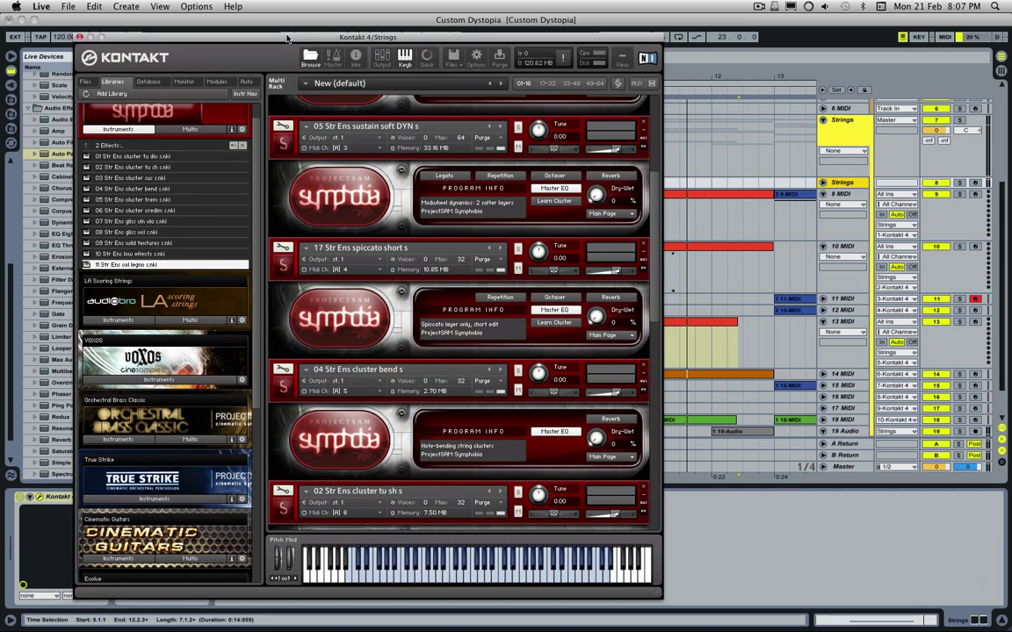
pyautogui.scroll(-2, 718, 342)
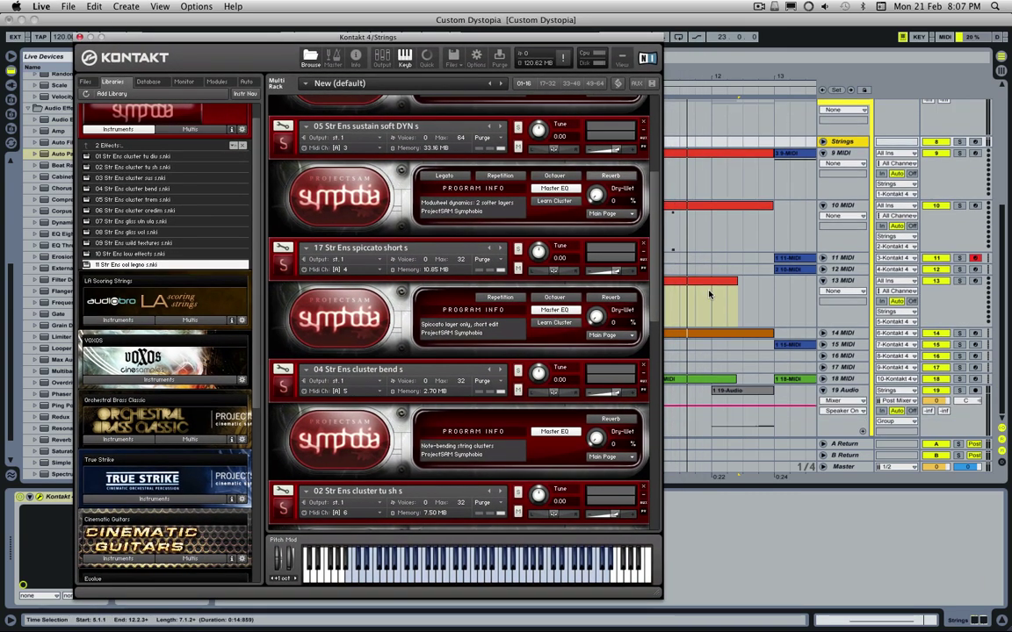
# - Solo the 14 MIDI track and locate its 02 Str Ens cluster tu sh s layer in the Strings Kontakt rack
pyautogui.click(718, 342)
pyautogui.click(713, 334)
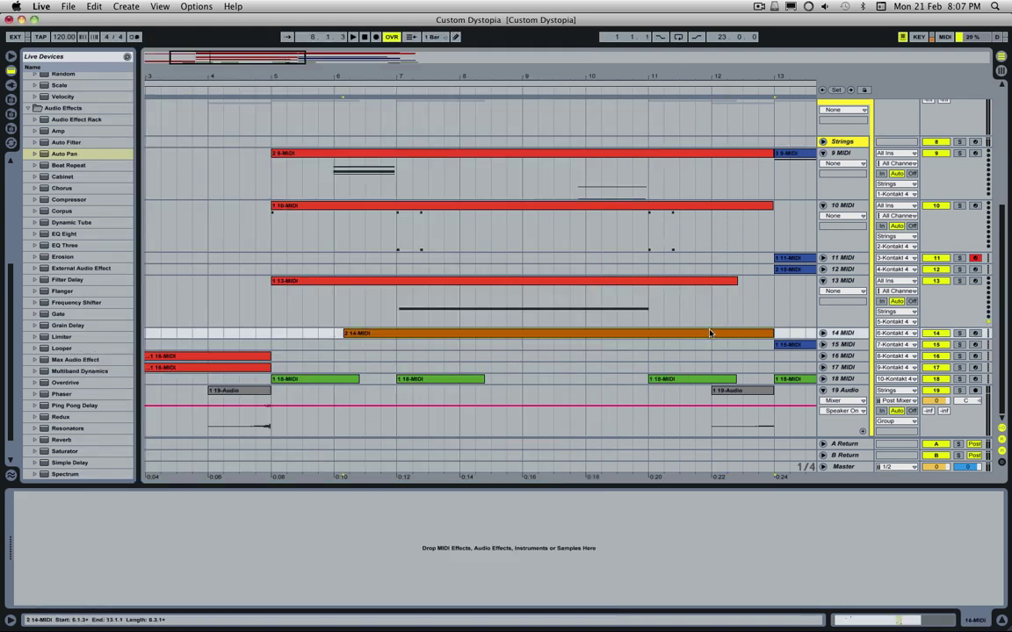
pyautogui.click(958, 334)
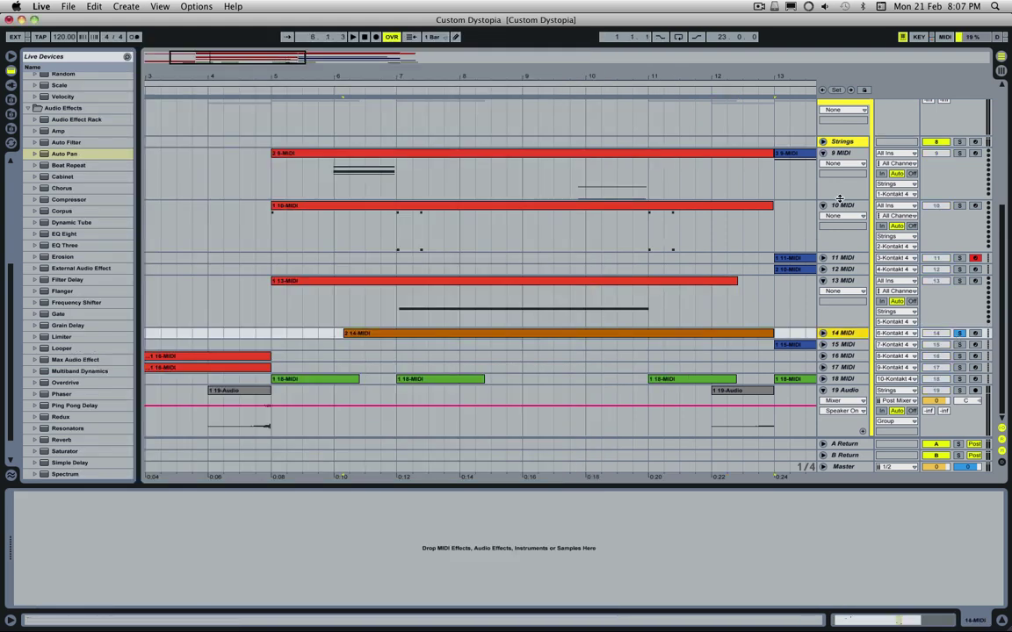
pyautogui.click(832, 144)
pyautogui.scroll(-3, 593, 210)
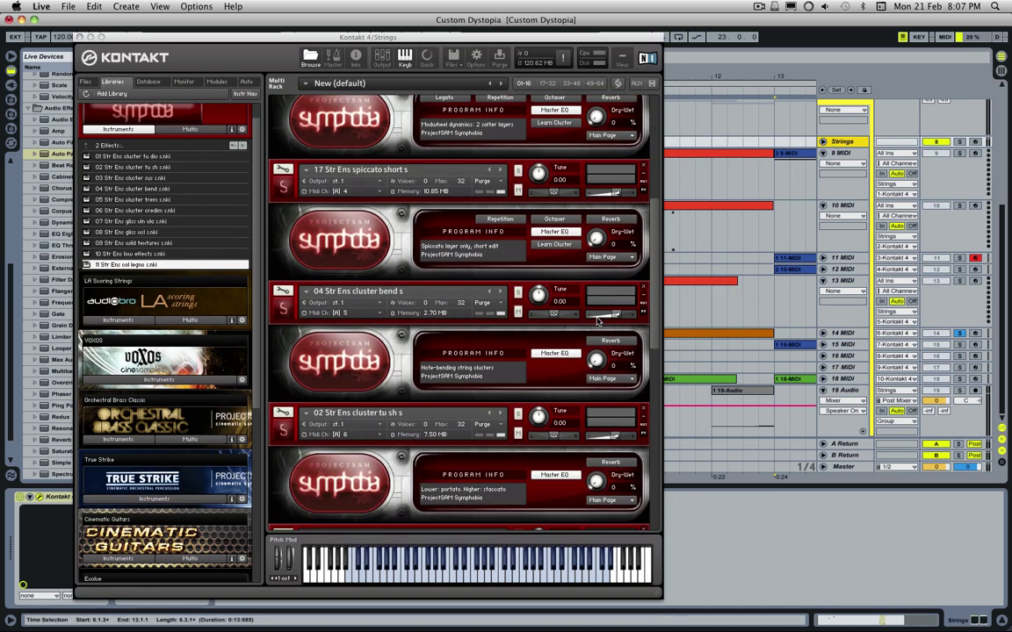
pyautogui.scroll(-3, 455, 269)
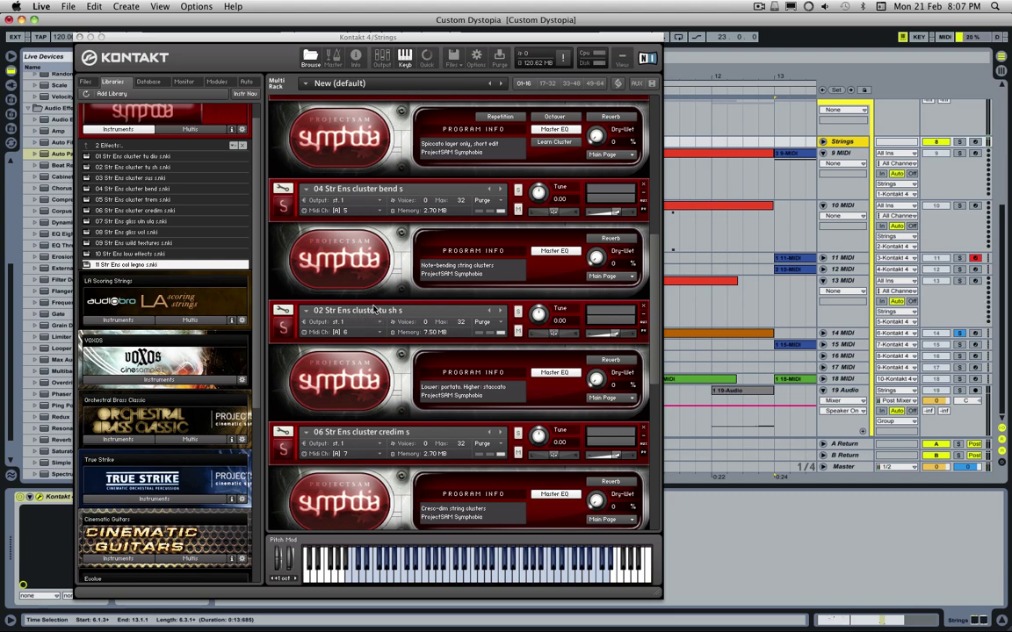
# - Unfold the 14 MIDI track, play its clip soloed together with the 10 MIDI track, and end both solos
pyautogui.moveTo(395, 37); pyautogui.dragTo(0, 70)
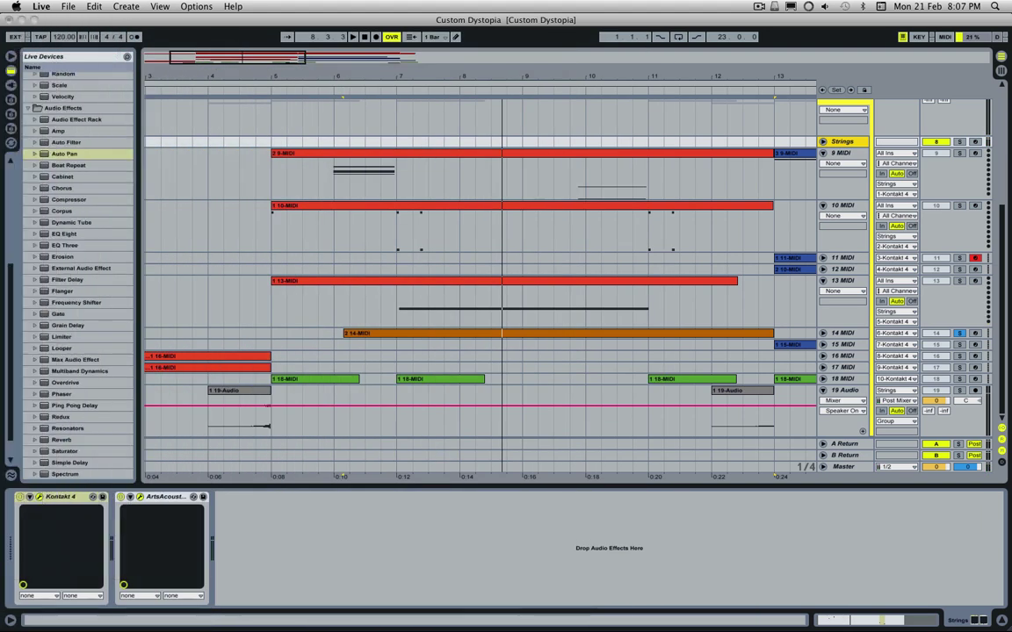
pyautogui.click(822, 333)
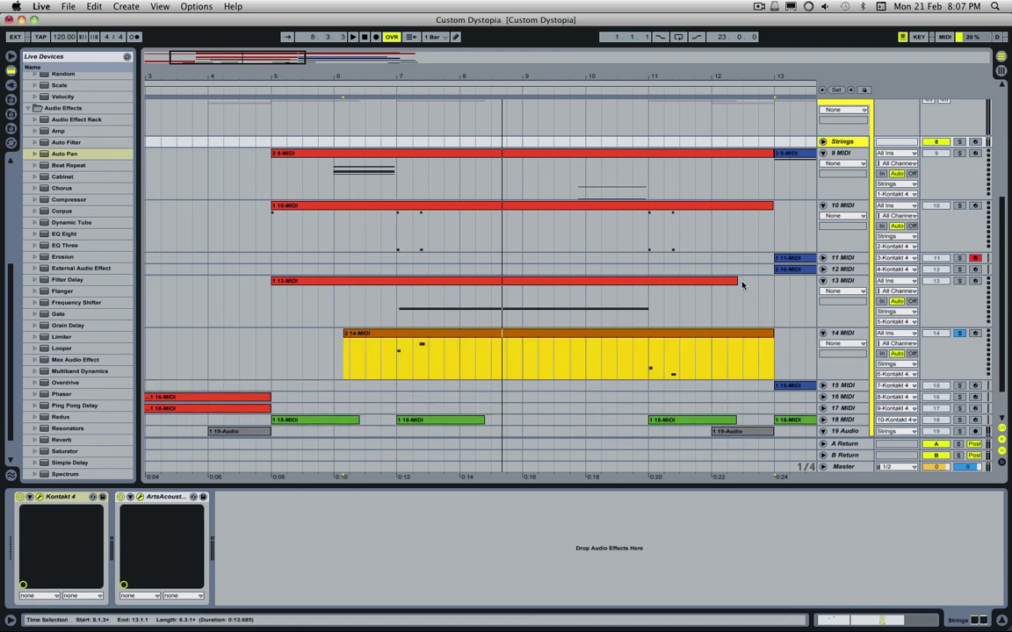
pyautogui.press('space')
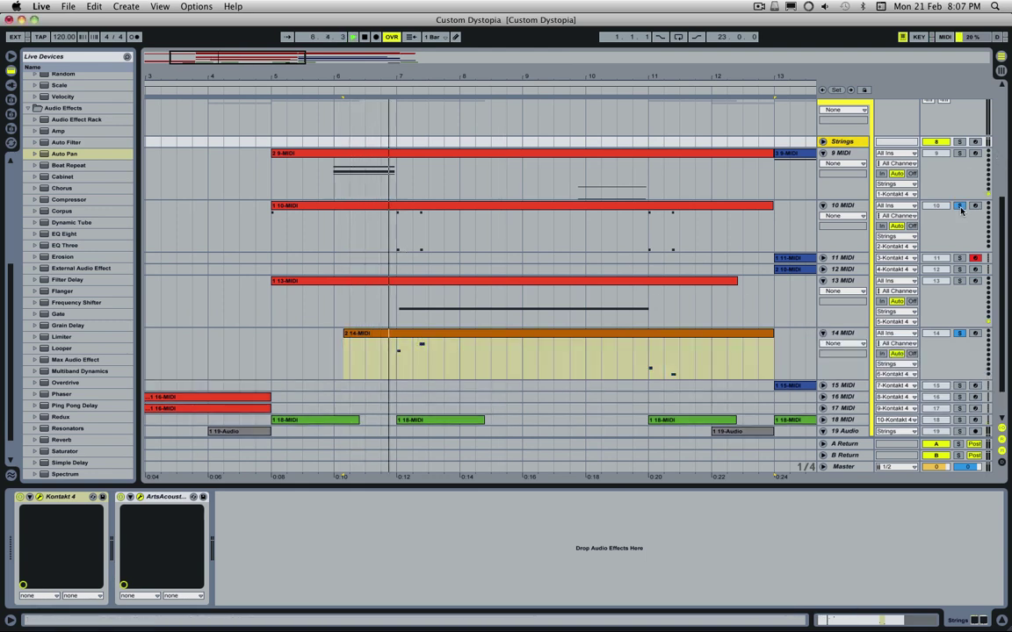
pyautogui.click(960, 208)
pyautogui.press('space')
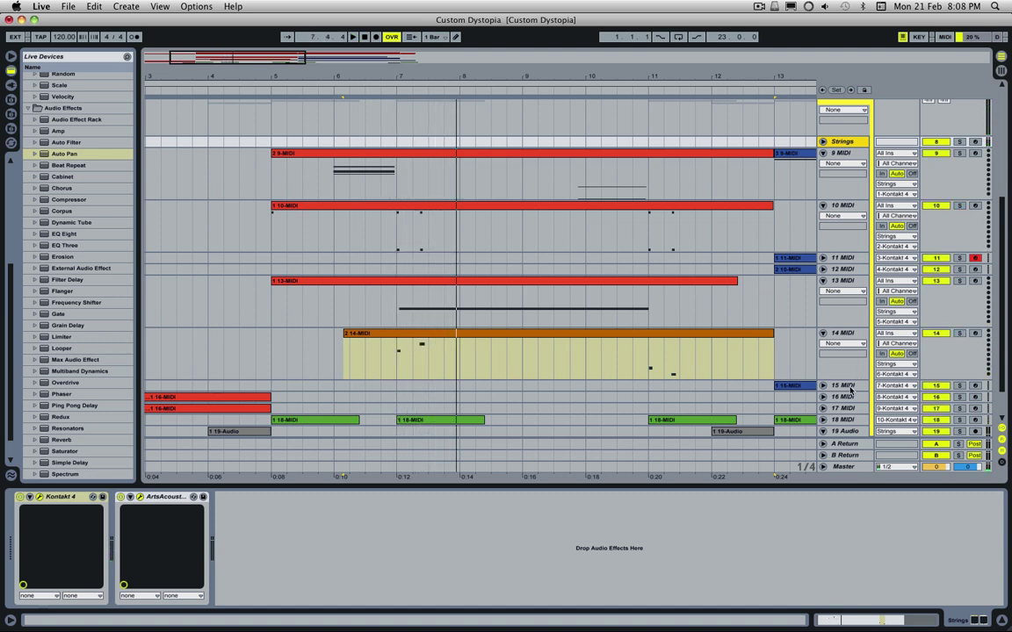
# - Bring up the Strings Kontakt rack and locate the 06 Str Ens cluster credim s layer used by the 15 MIDI track
pyautogui.click(849, 388)
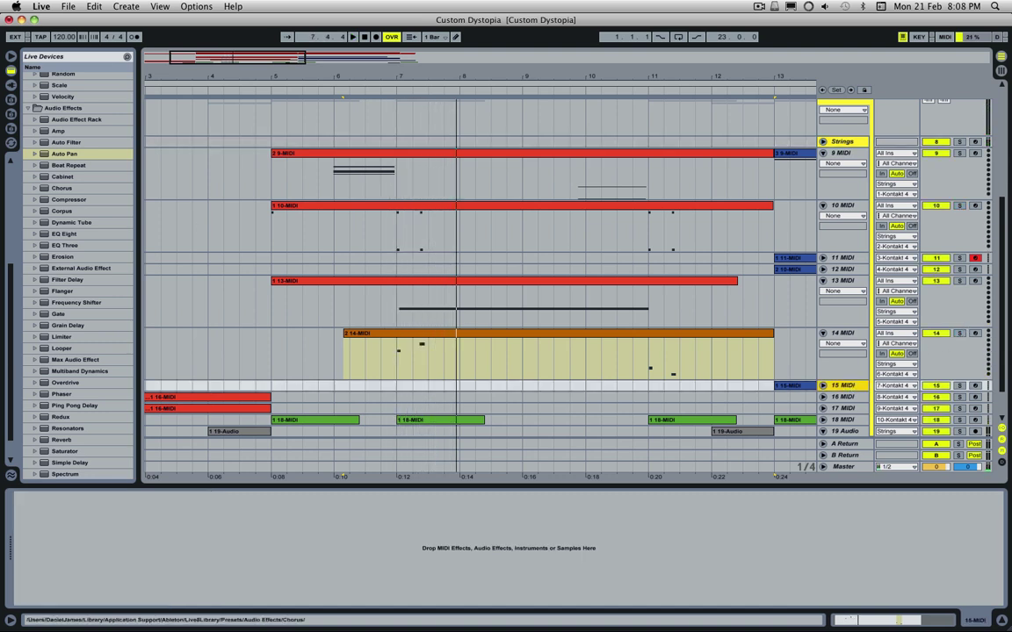
pyautogui.click(850, 142)
pyautogui.click(39, 497)
pyautogui.moveTo(368, 66); pyautogui.dragTo(336, 16)
pyautogui.scroll(-1, 435, 355)
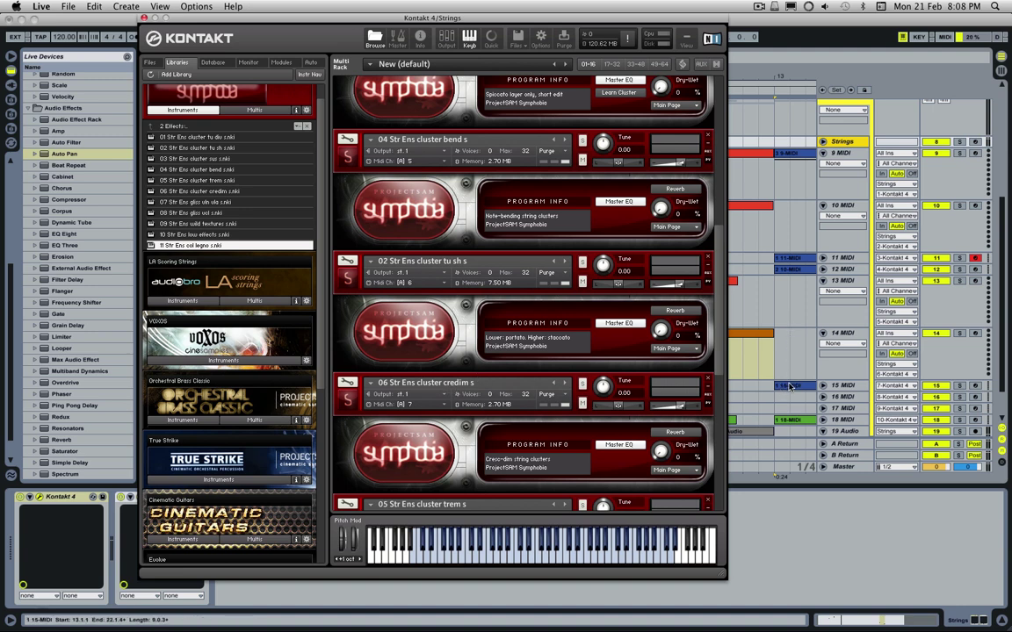
# - Play the 15 MIDI track soloed from bar 13, end its solo, and unfold the 19 Audio track
pyautogui.click(790, 381)
pyautogui.click(959, 386)
pyautogui.press('space')
pyautogui.moveTo(248, 56); pyautogui.dragTo(319, 57)
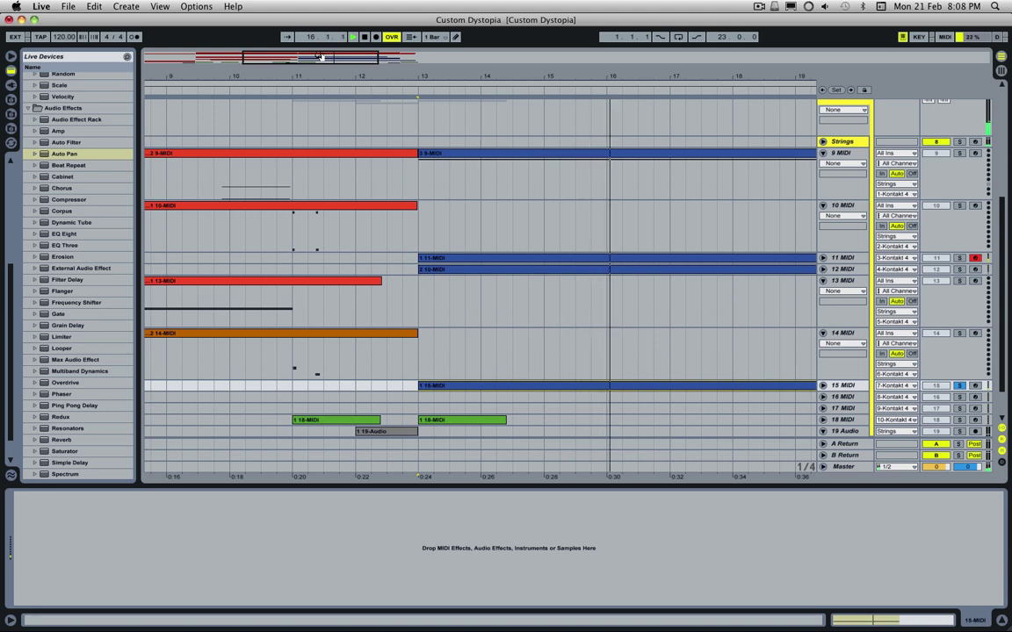
pyautogui.click(830, 383)
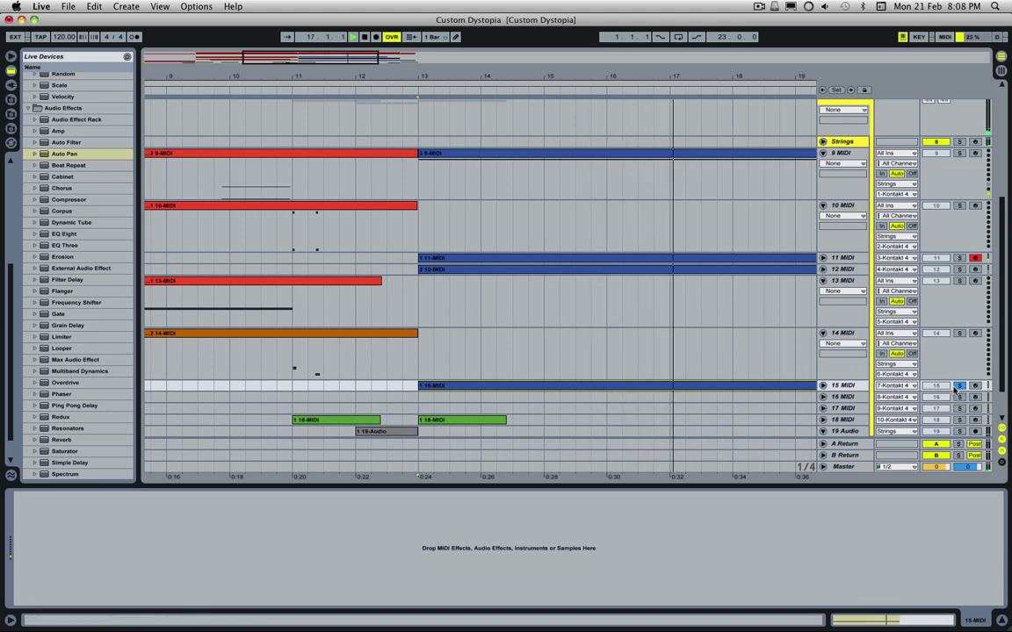
pyautogui.press('space')
pyautogui.click(823, 432)
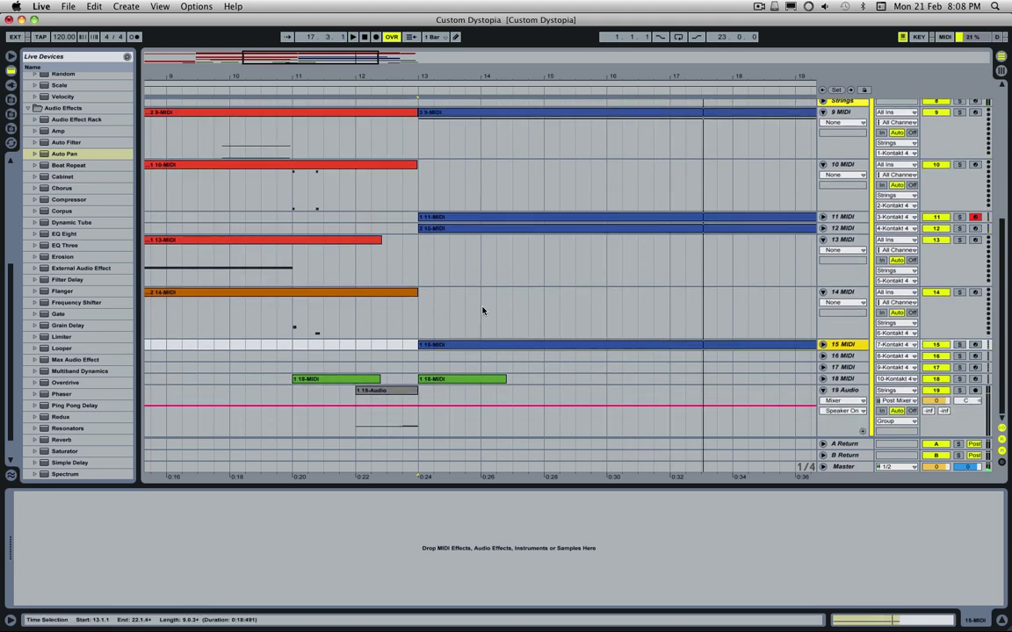
# - Audition the 16 MIDI track soloed from bar 1 with its 05 Str Ens cluster trem s layer in view, and end its solo
pyautogui.moveTo(299, 76); pyautogui.dragTo(772, 76)
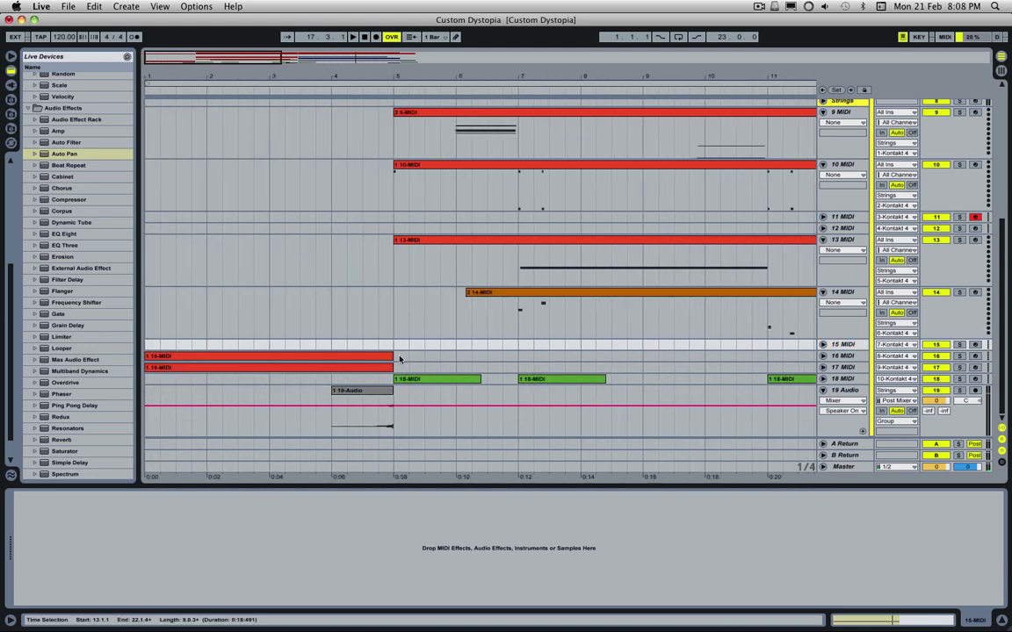
pyautogui.click(397, 359)
pyautogui.press('space')
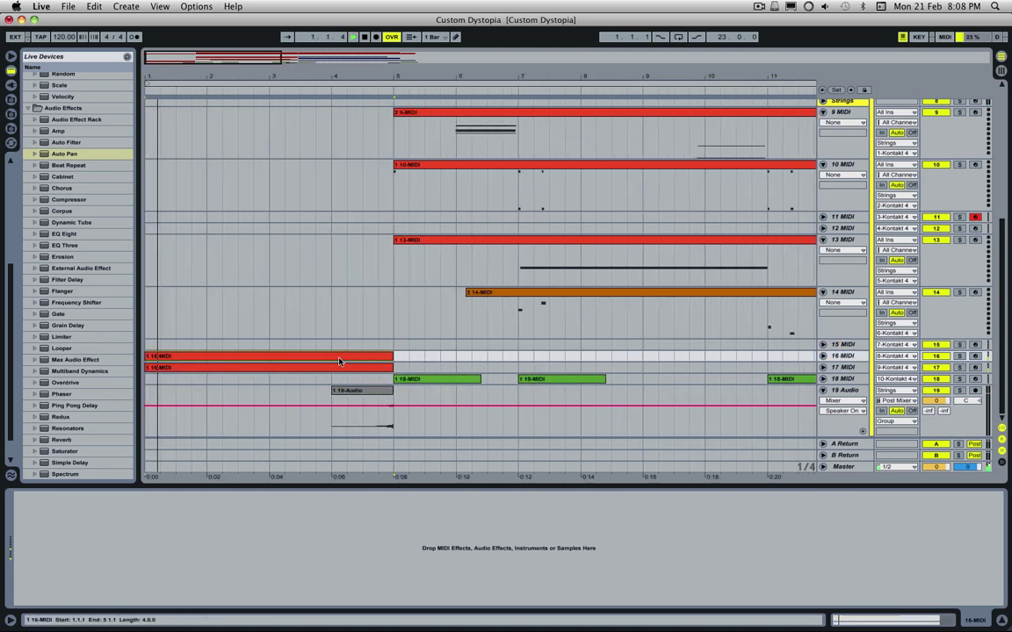
pyautogui.click(959, 355)
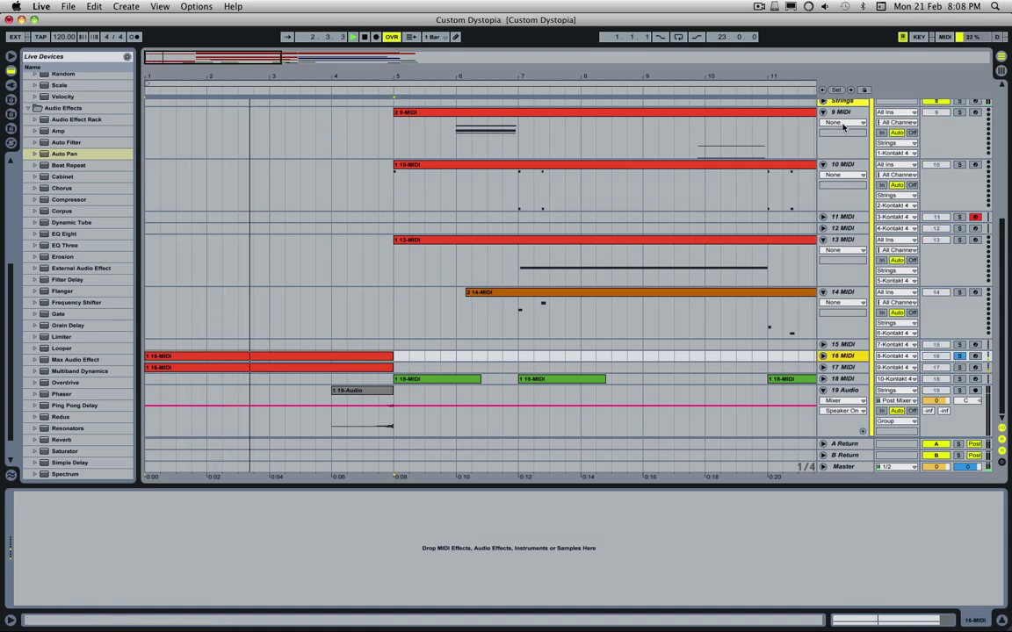
pyautogui.click(847, 101)
pyautogui.scroll(-3, 508, 382)
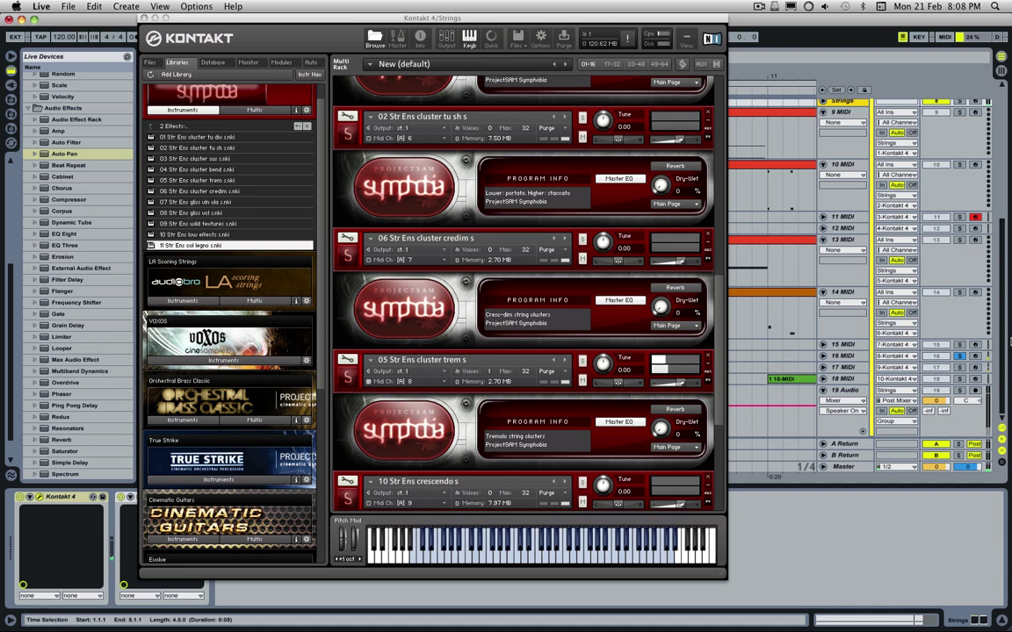
pyautogui.click(959, 356)
# - Audition the 17 MIDI track soloed with its 10 Str Ens crescendo s layer in view, and end its solo
pyautogui.click(958, 368)
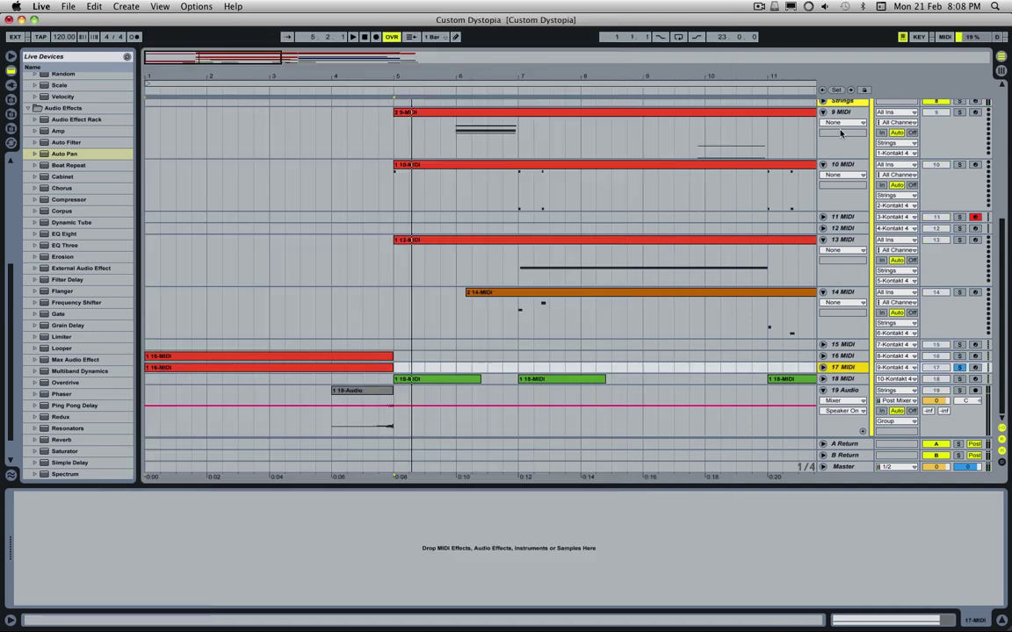
pyautogui.click(840, 102)
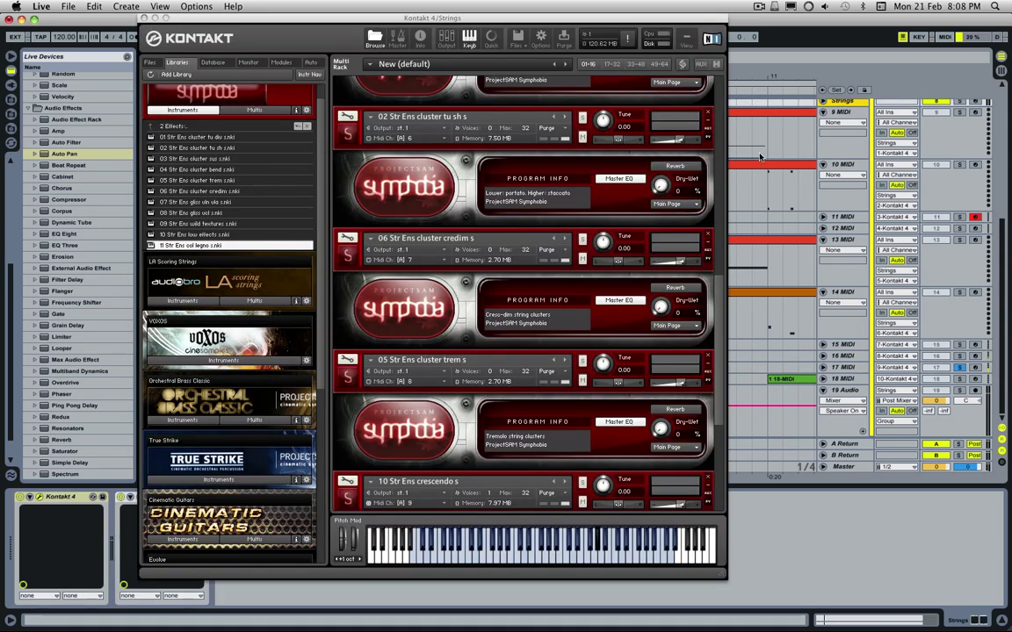
pyautogui.scroll(-2, 540, 354)
pyautogui.scroll(-2, 540, 354)
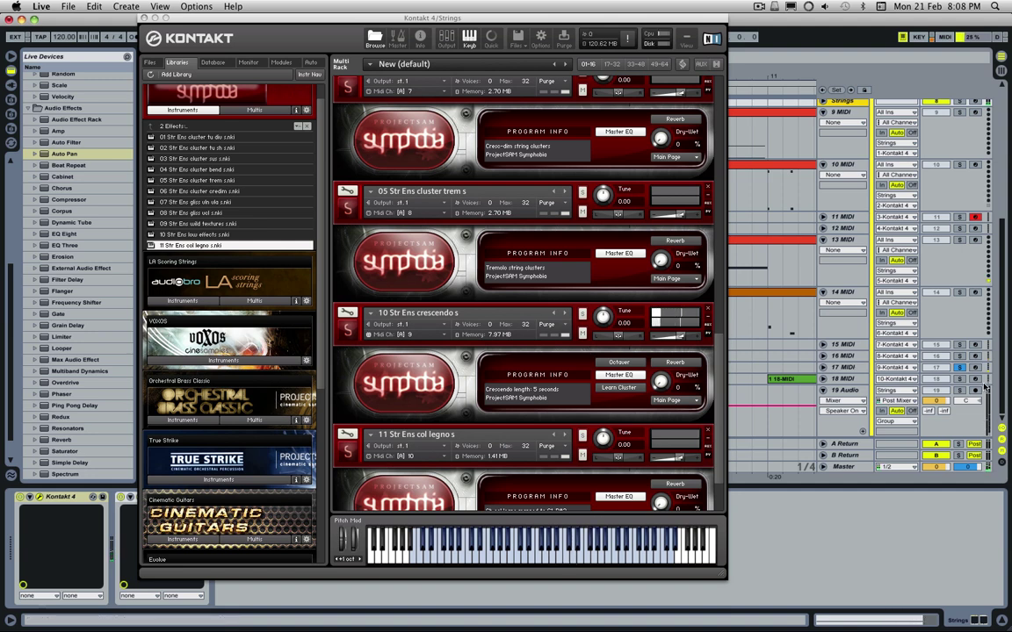
pyautogui.click(961, 368)
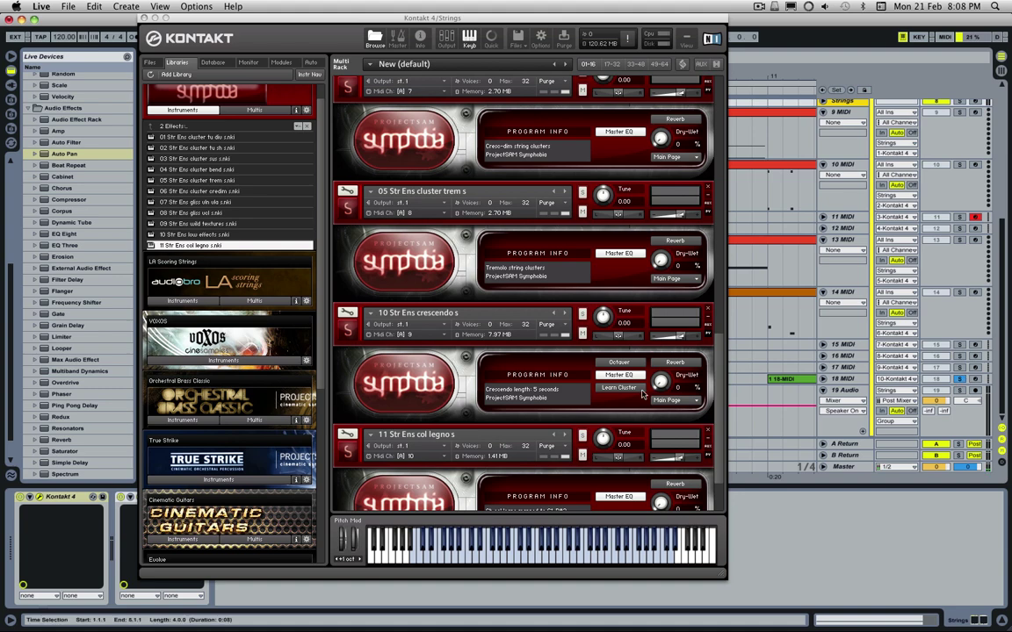
# - View the 11 Str Ens col legno s layer, play the 18 MIDI track soloed from bar 5, and end its solo
pyautogui.scroll(-3, 618, 388)
pyautogui.moveTo(320, 21); pyautogui.dragTo(165, 45)
pyautogui.press('super+alt+p')
pyautogui.click(427, 379)
pyautogui.click(428, 379)
pyautogui.press('space')
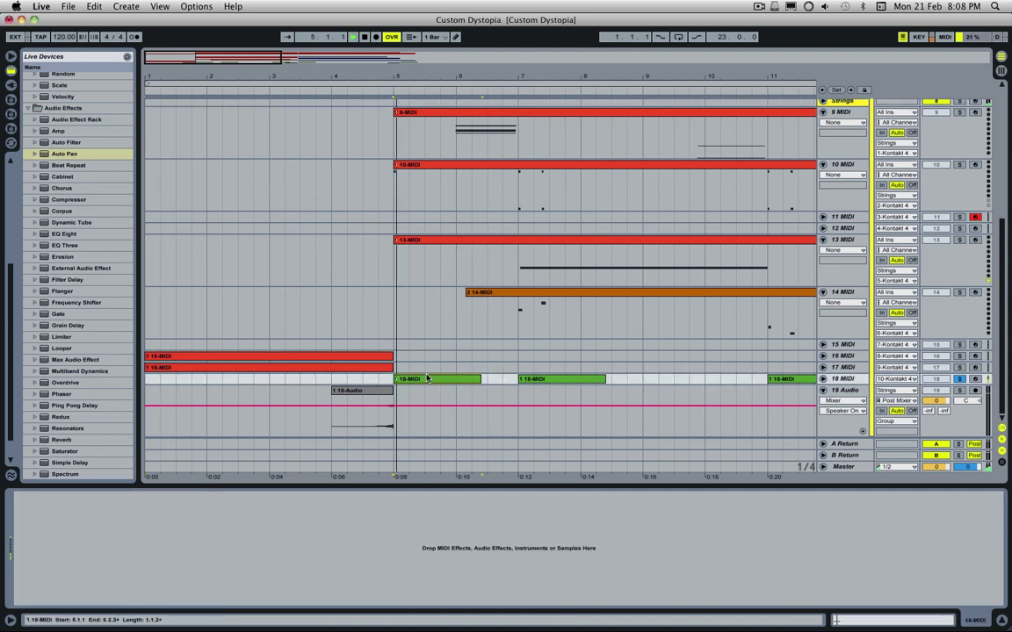
pyautogui.click(961, 379)
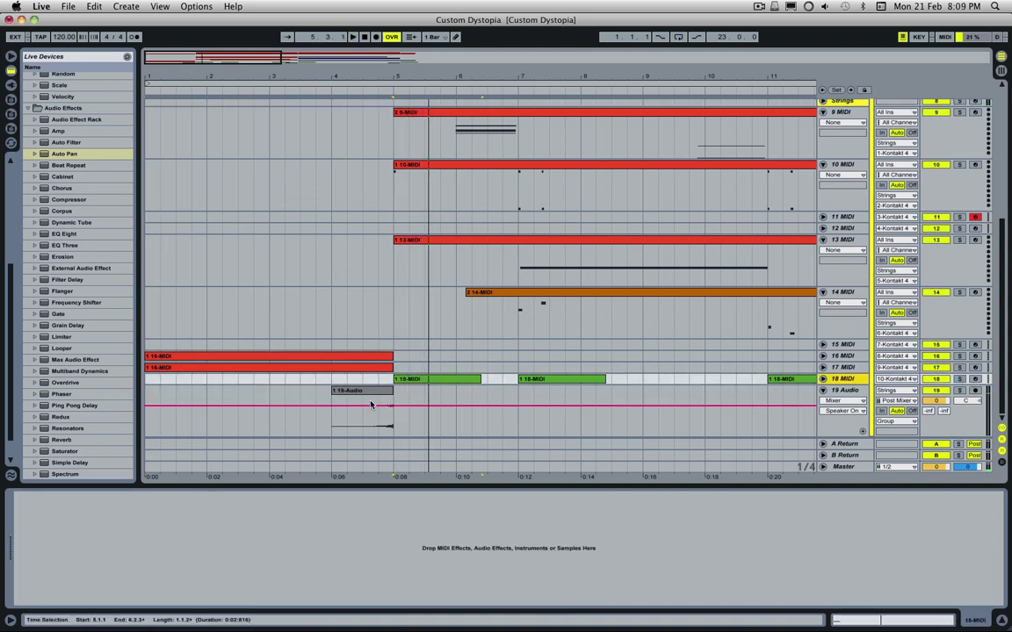
# - Play the 19 Audio clip soloed from bar 4
pyautogui.click(369, 402)
pyautogui.press('space')
pyautogui.click(960, 391)
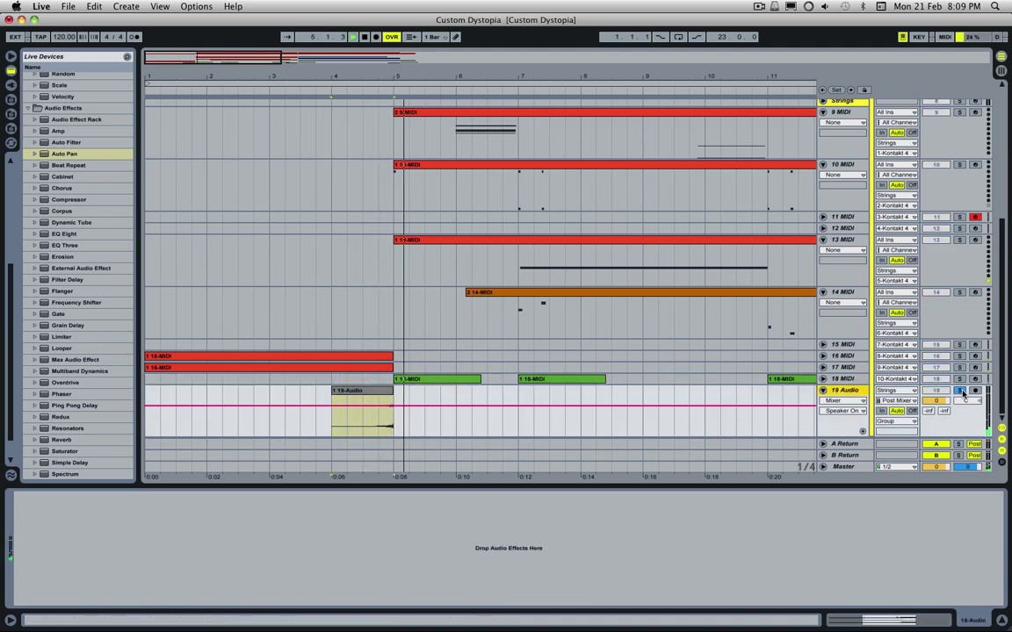
pyautogui.keyDown('super'); pyautogui.click(960, 381); pyautogui.keyUp('super')
pyautogui.press('space')
# - Play the full arrangement from bar 4 with no track soloed, and bring the Pulse, Bass Wobble and Sub Boom tracks into view
pyautogui.click(960, 380)
pyautogui.press('space')
pyautogui.press('space')
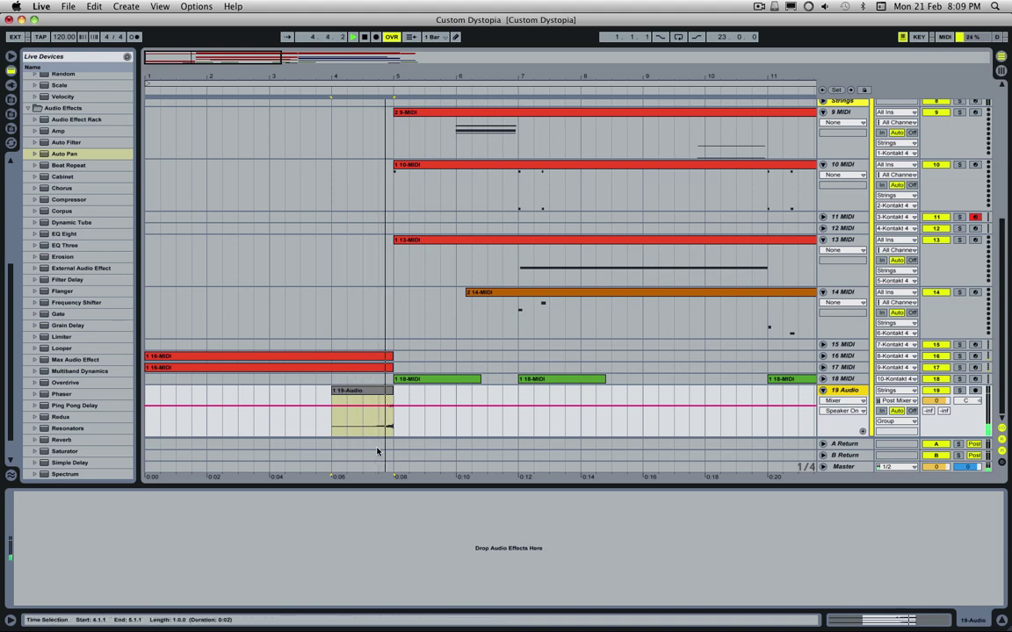
pyautogui.scroll(5, 637, 302)
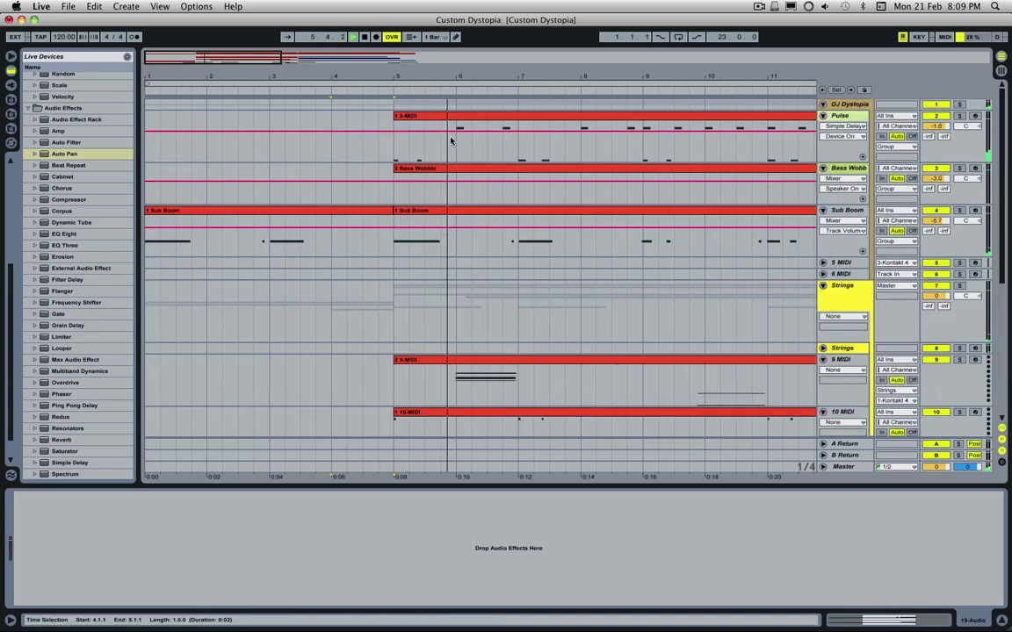
# - Stop playback and bring the full length of the arrangement into view
pyautogui.press('space')
pyautogui.moveTo(280, 58); pyautogui.dragTo(783, 69)
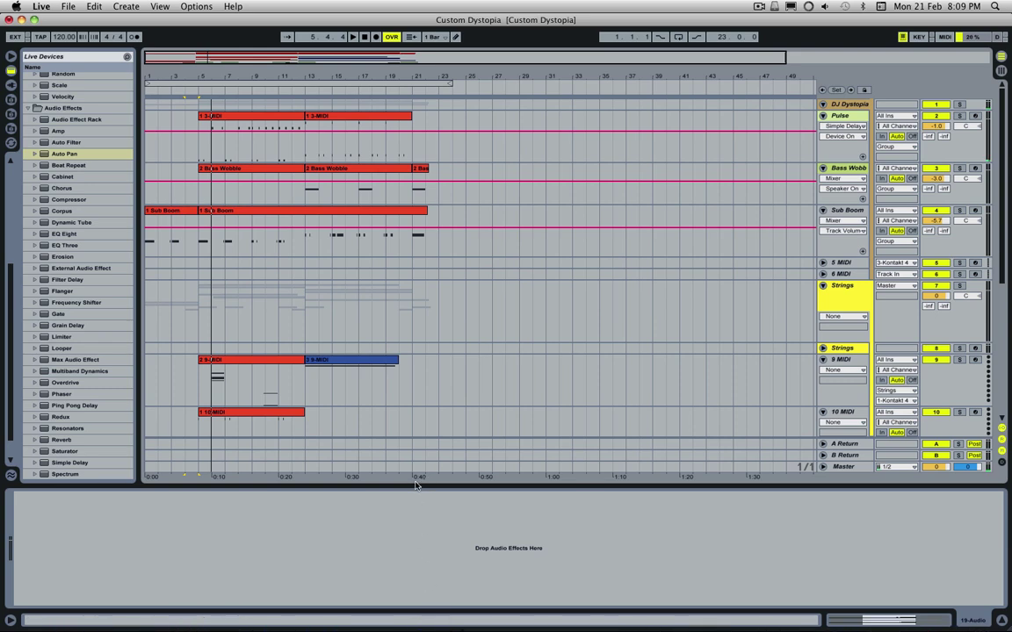
pyautogui.moveTo(363, 57); pyautogui.dragTo(284, 62)
pyautogui.scroll(-5, 537, 236)
pyautogui.scroll(5, 527, 263)
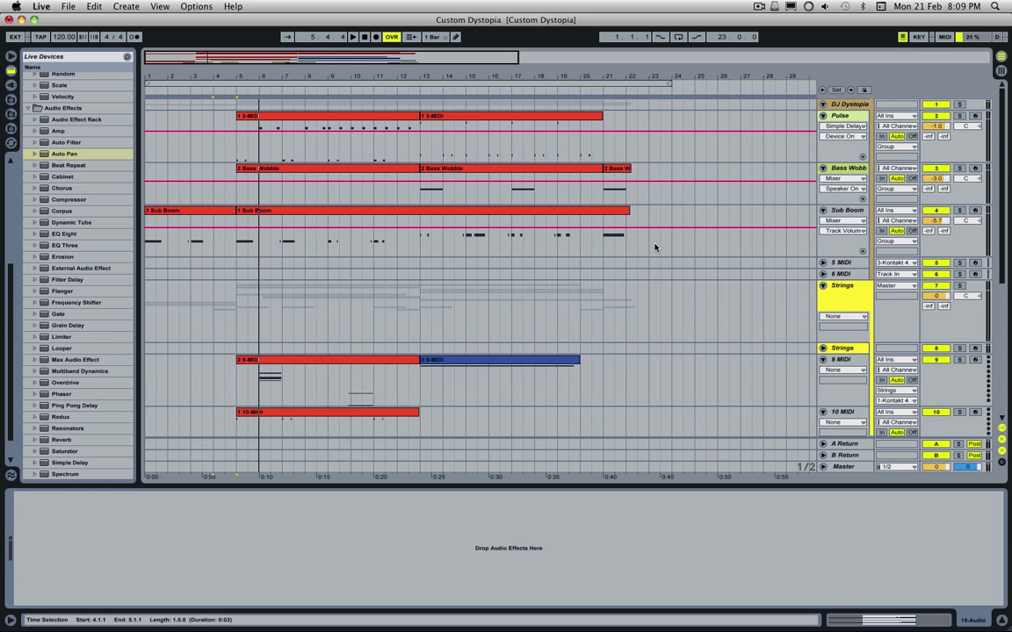
# - Show the DJ Dystopia group's effect devices and look over the MIDI tracks inside the Strings group
pyautogui.click(835, 106)
pyautogui.click(289, 313)
pyautogui.scroll(-5, 289, 313)
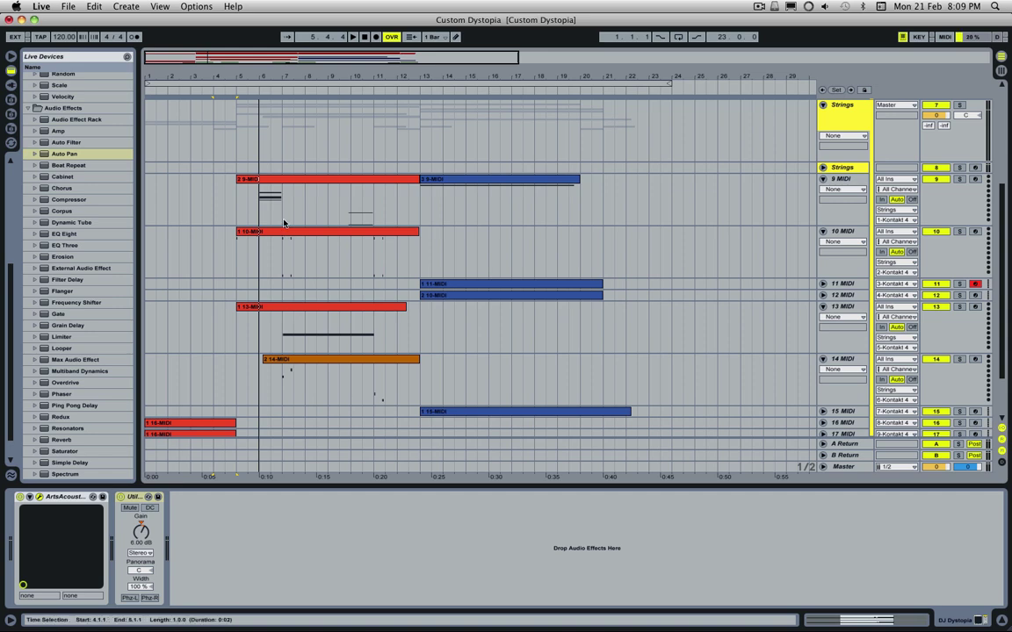
pyautogui.moveTo(329, 56); pyautogui.dragTo(328, 99)
pyautogui.scroll(4, 293, 258)
pyautogui.scroll(2, 303, 282)
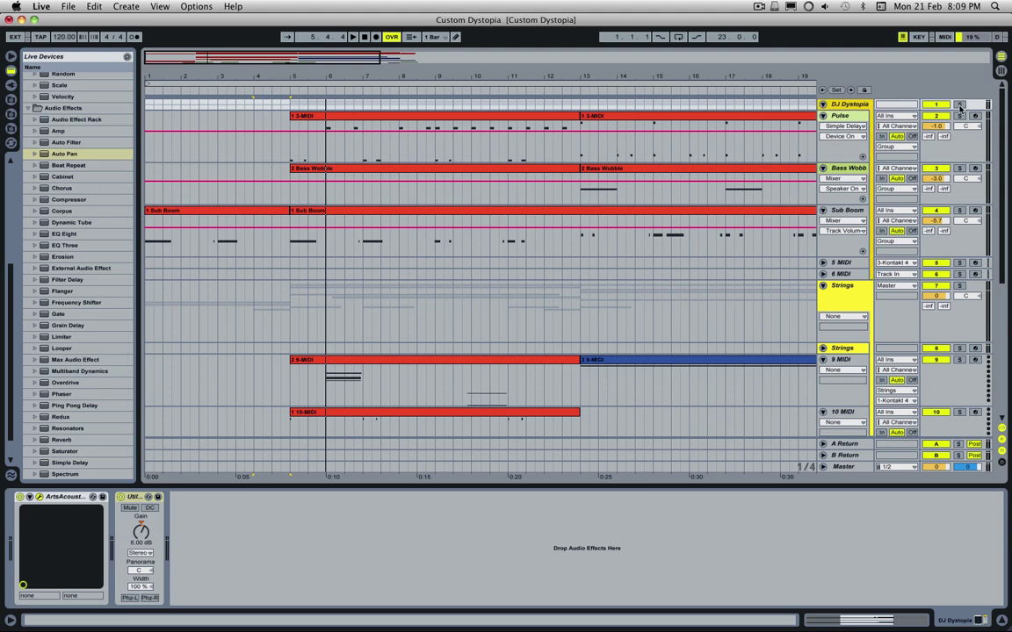
# - View the Bass Wobble track's Kontakt layers, close the instrument window, and play the DJ Dystopia group soloed from bar 4
pyautogui.click(268, 187)
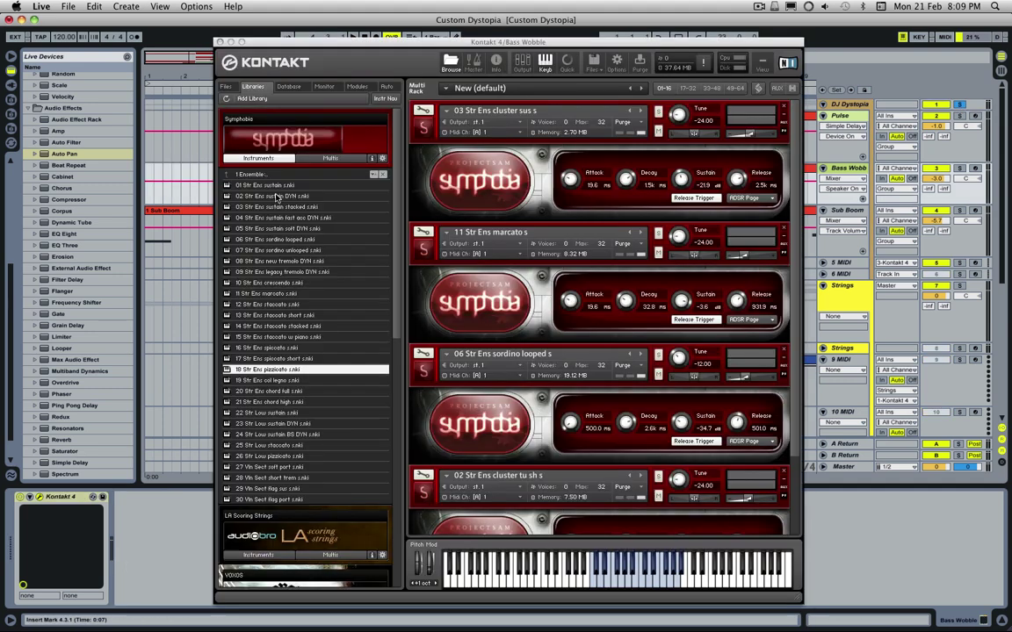
pyautogui.click(221, 42)
pyautogui.press('space')
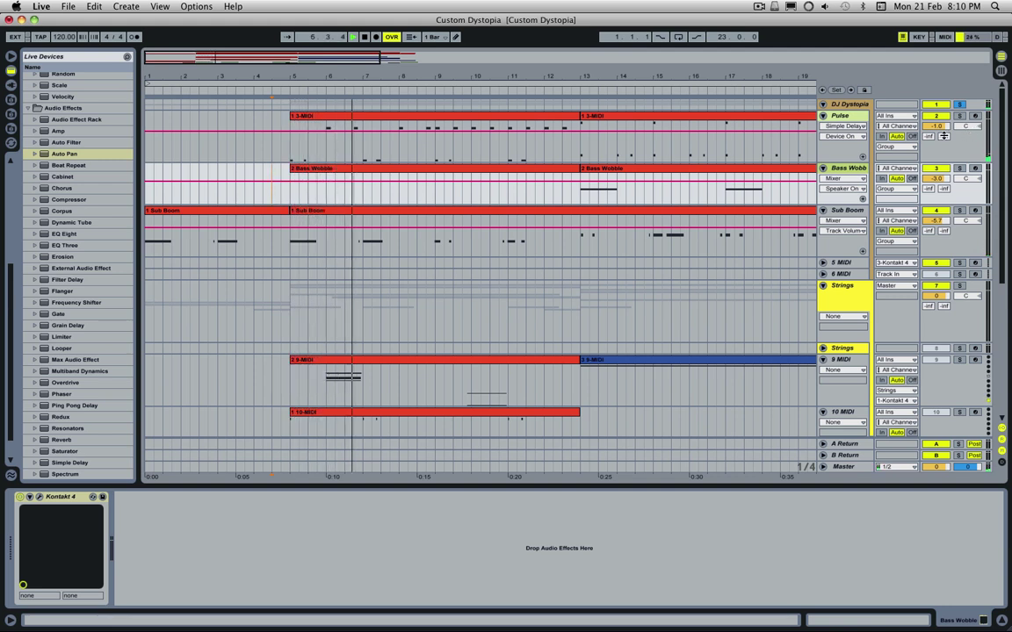
pyautogui.press('space')
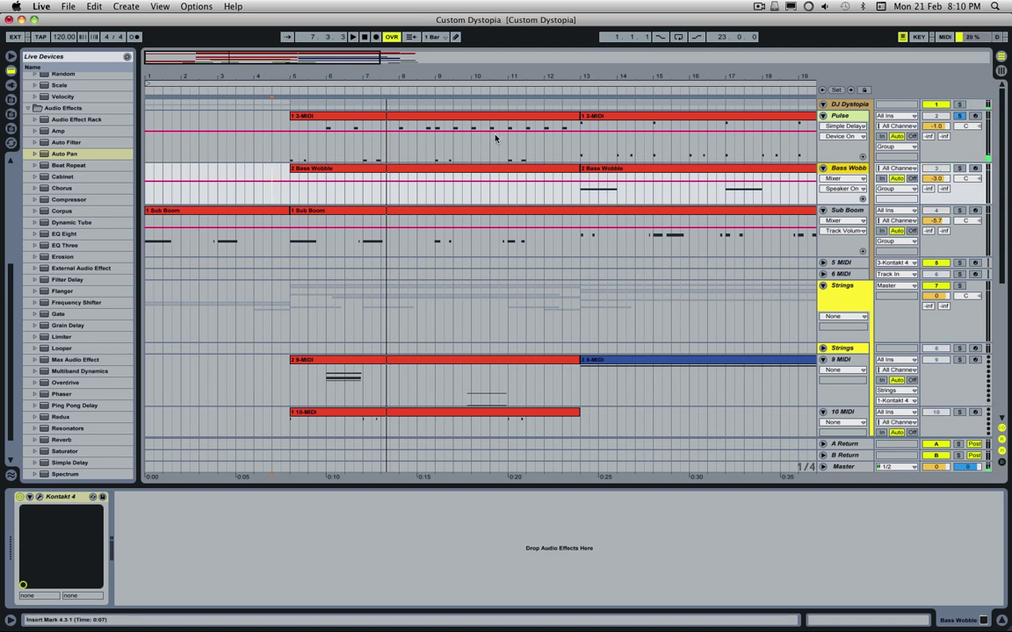
# - Play the Pulse track soloed from bar 8, and end its solo
pyautogui.click(396, 148)
pyautogui.press('space')
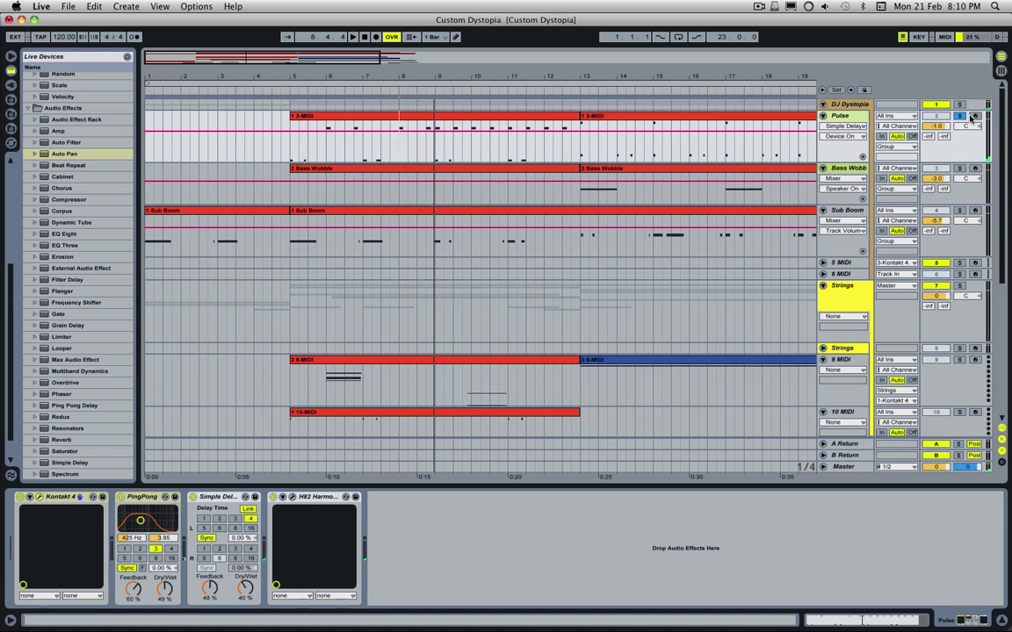
pyautogui.click(961, 115)
# - Collapse the Pulse, Bass Wobble and Sub Boom tracks and fold the Strings group in the arrangement
pyautogui.moveTo(268, 55); pyautogui.dragTo(269, 28)
pyautogui.scroll(-5, 398, 217)
pyautogui.scroll(5, 388, 235)
pyautogui.click(823, 115)
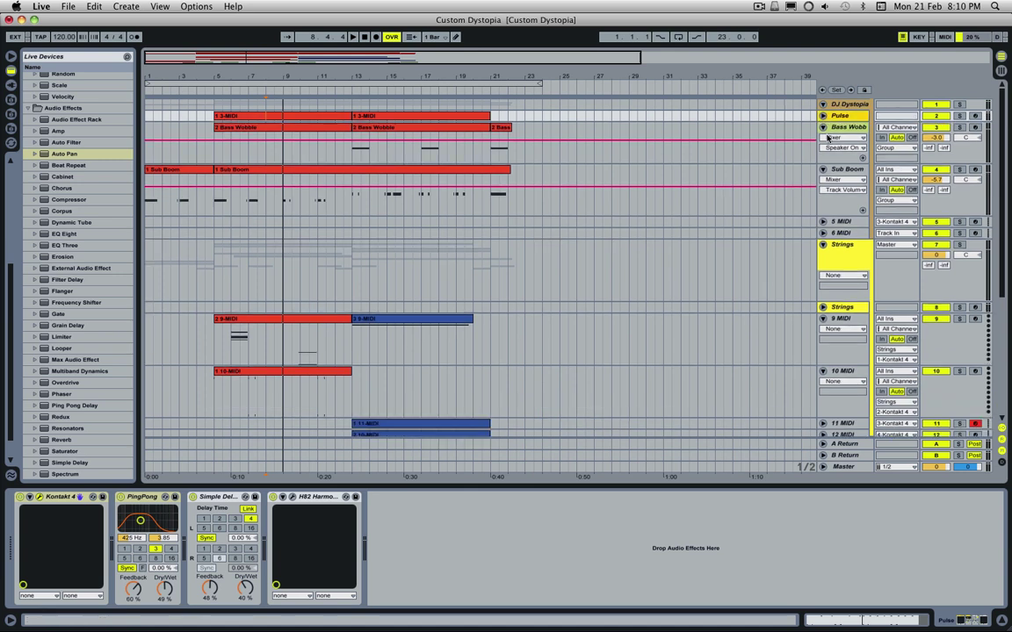
pyautogui.click(823, 126)
pyautogui.click(823, 138)
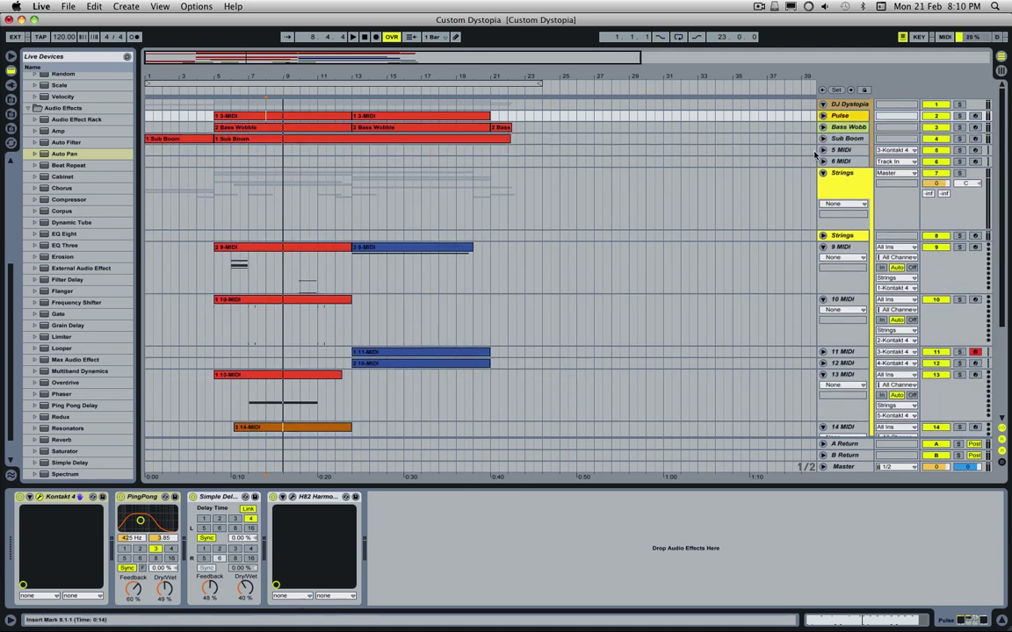
pyautogui.click(823, 173)
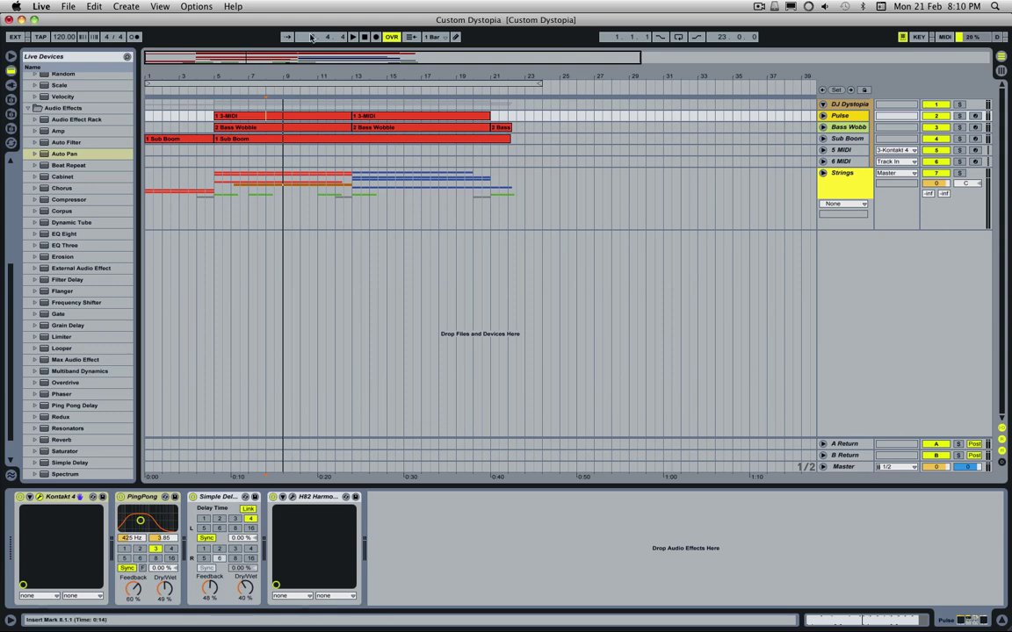
# - View the Stabs4delays layers in the Pulse track's Kontakt instrument, moving its window to the middle of the screen
pyautogui.click(80, 497)
pyautogui.scroll(-3, 468, 347)
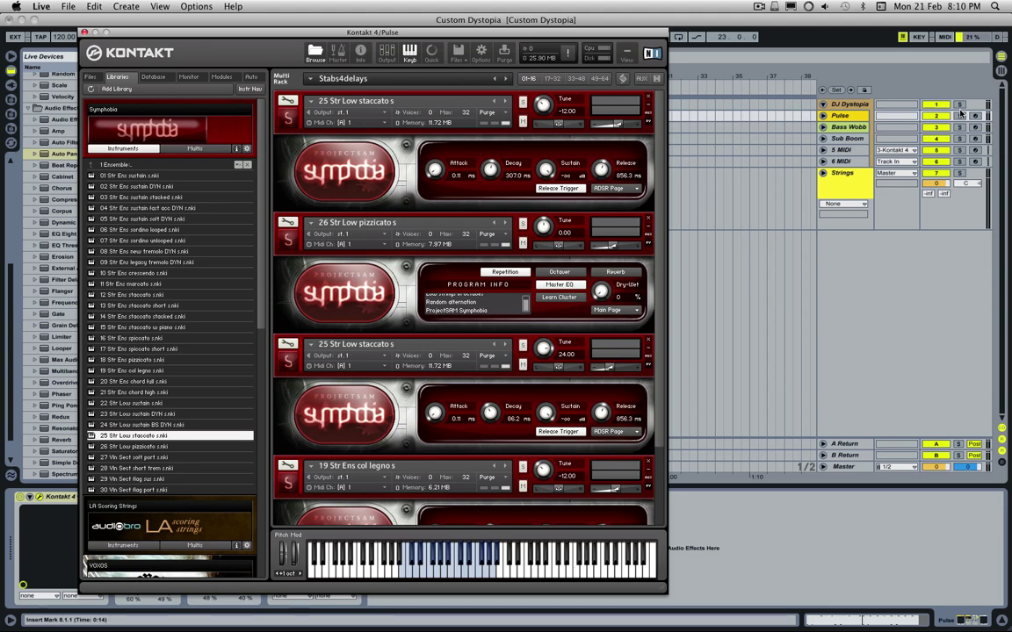
pyautogui.moveTo(451, 36); pyautogui.dragTo(572, 37)
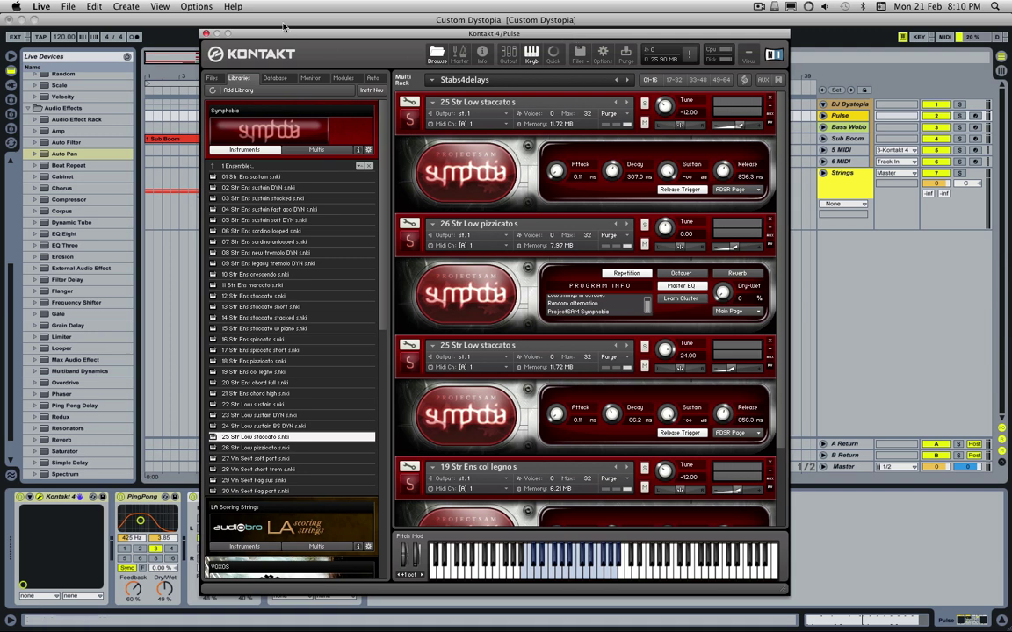